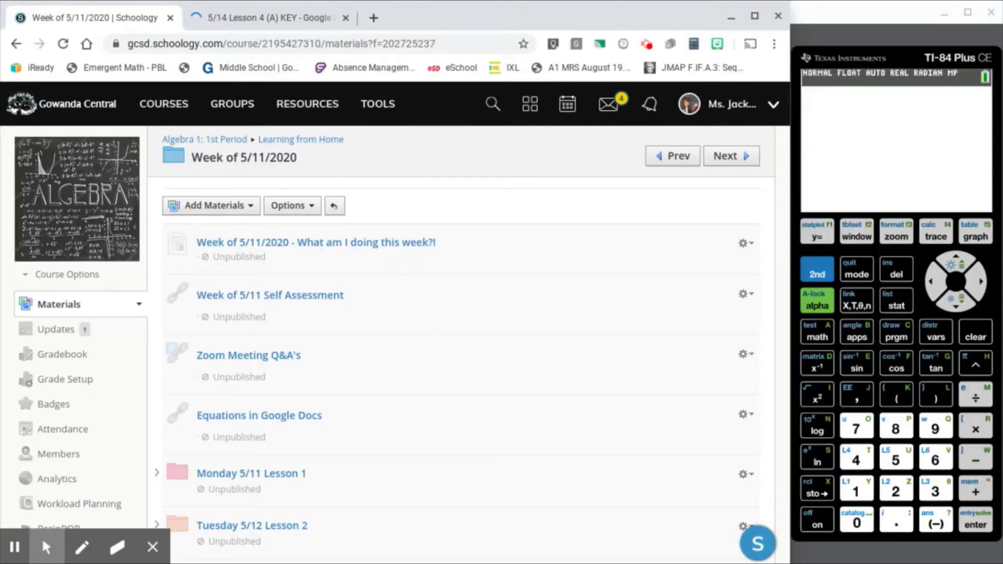
Open the Thursday 5/14 Lesson 4 folder in the course materials and switch to the 5/14 Lesson 4 (A) KEY document
{"action": "scroll", "coordinate": [458, 368], "scroll_direction": "down", "scroll_amount": 3}
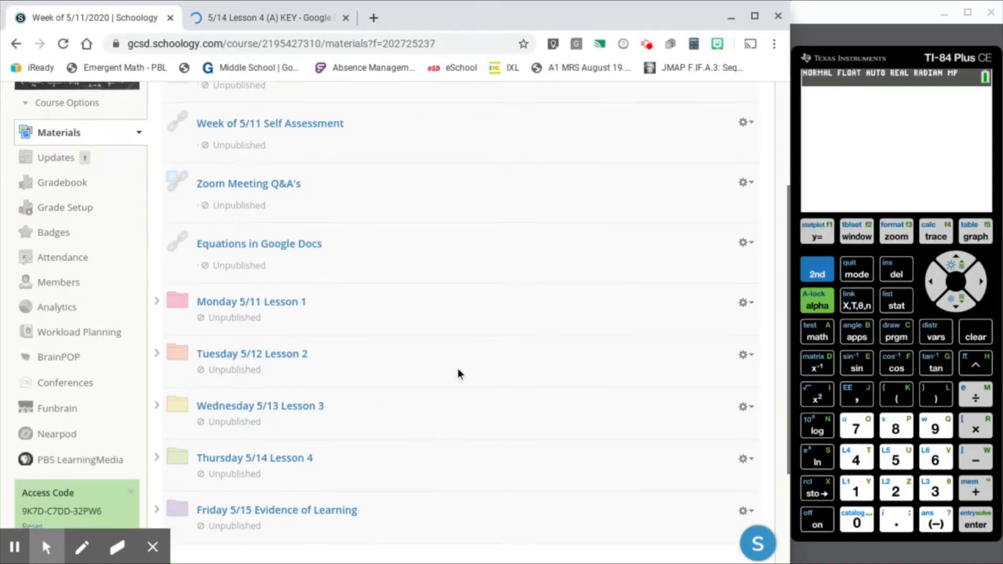
{"action": "left_click", "coordinate": [296, 460]}
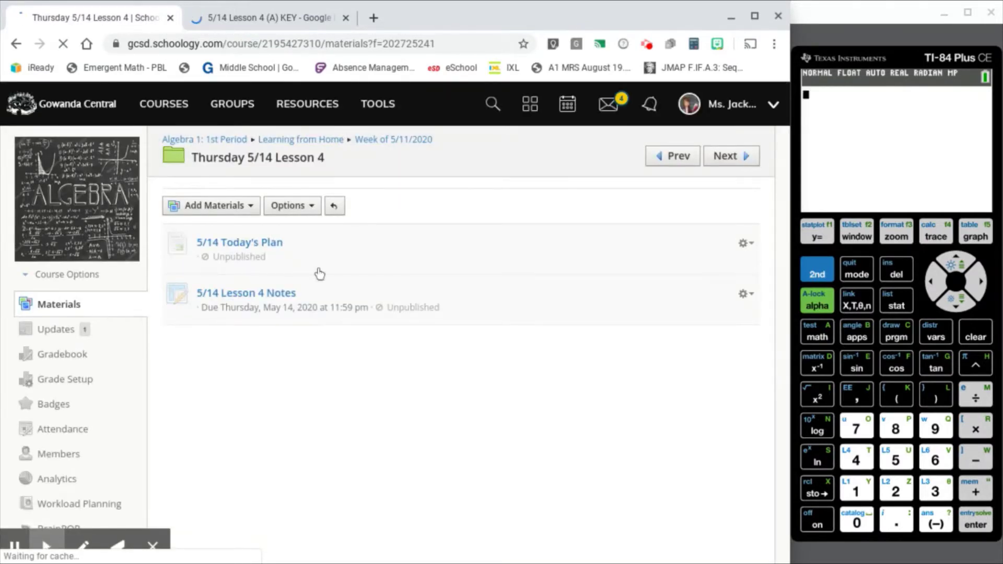
{"action": "left_click", "coordinate": [264, 12]}
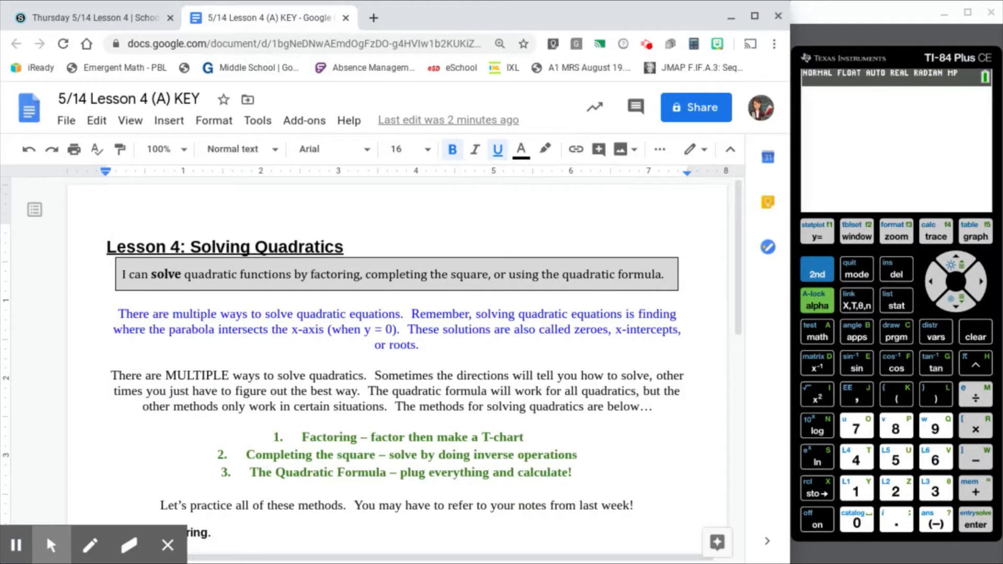
{"action": "left_click_drag", "start_coordinate": [369, 391], "coordinate": [640, 391]}
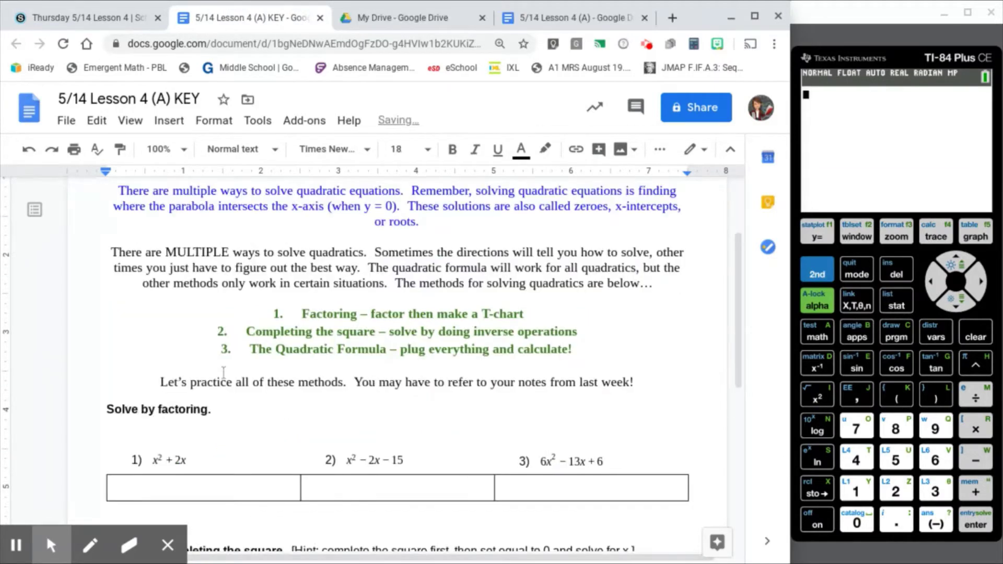
Append "= 0" to problem 1's equation x² + 2x and begin its answer in the cell below with "x("
{"action": "scroll", "coordinate": [223, 372], "scroll_direction": "down", "scroll_amount": 3}
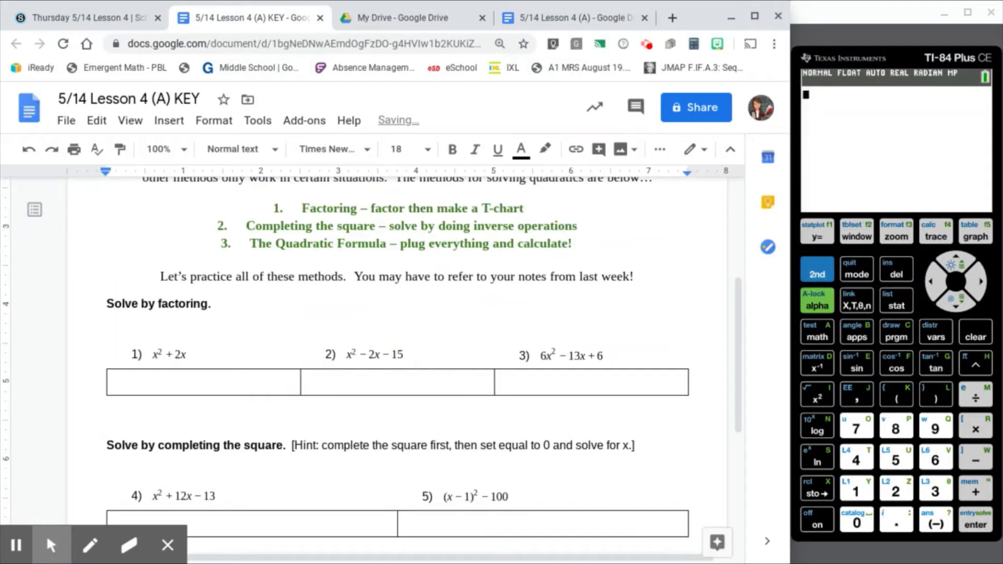
{"action": "left_click", "coordinate": [223, 373]}
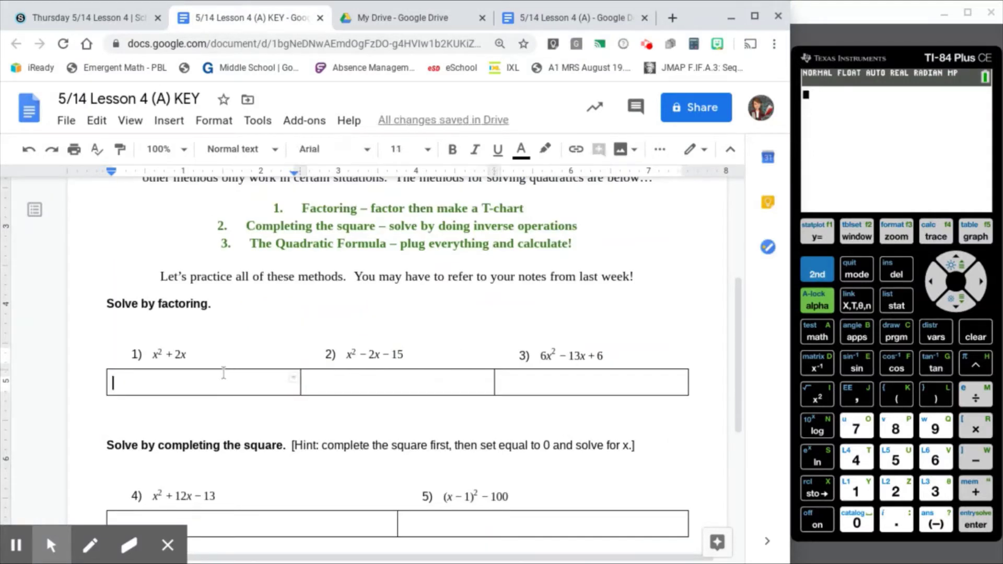
{"action": "left_click", "coordinate": [187, 357]}
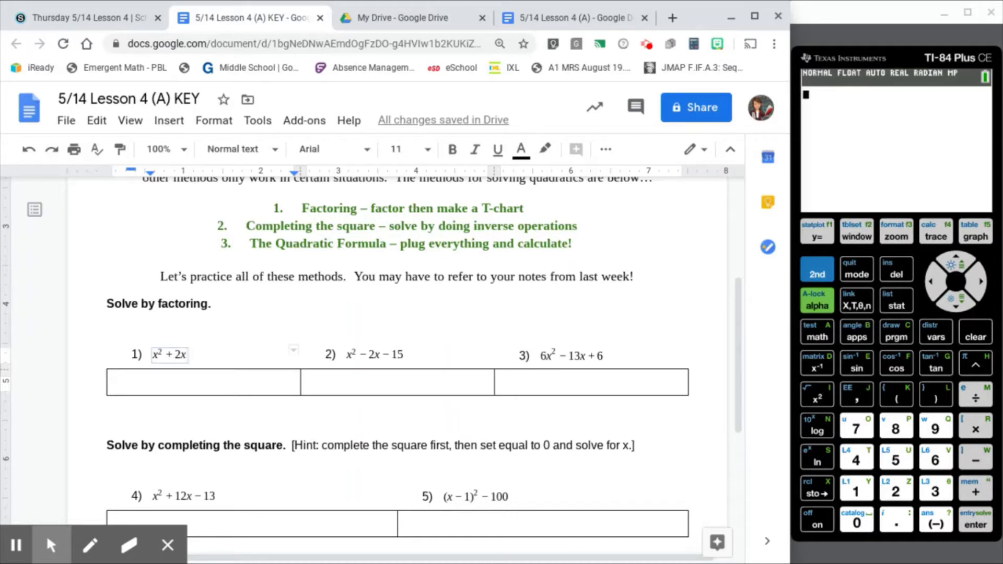
{"action": "type", "text": "=0"}
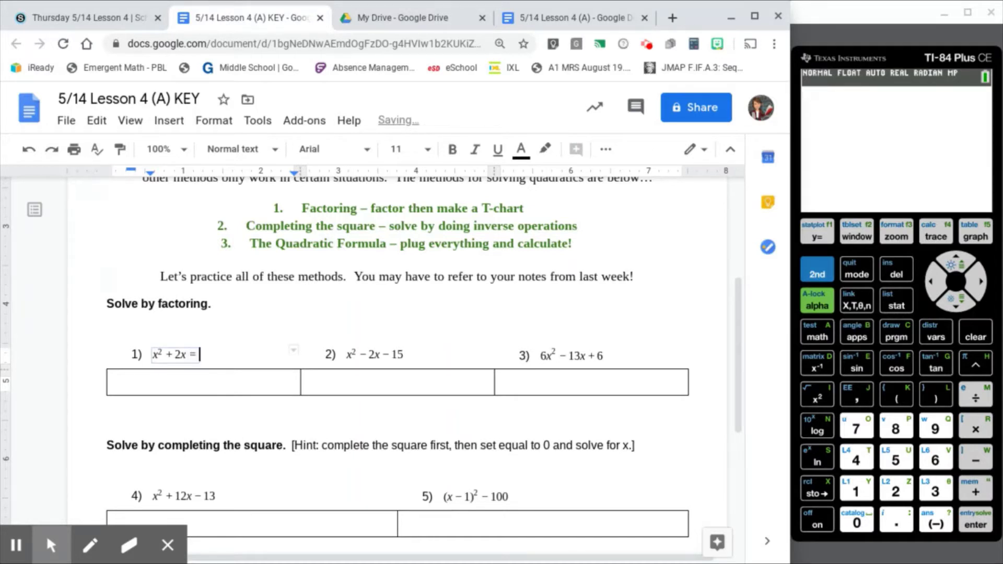
{"action": "type", "text": "y"}
{"action": "key", "text": "BackSpace"}
{"action": "type", "text": "0"}
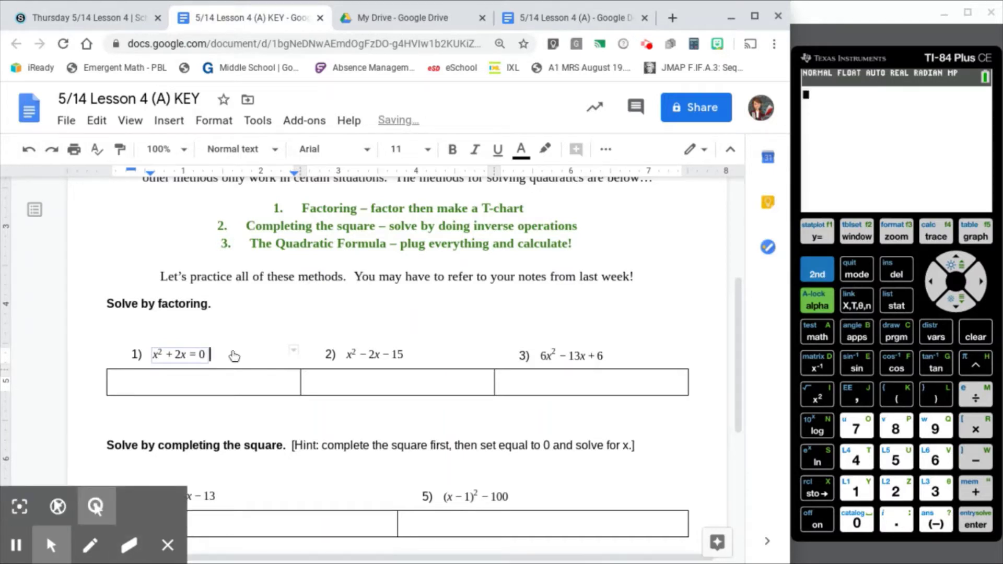
{"action": "left_click", "coordinate": [226, 378]}
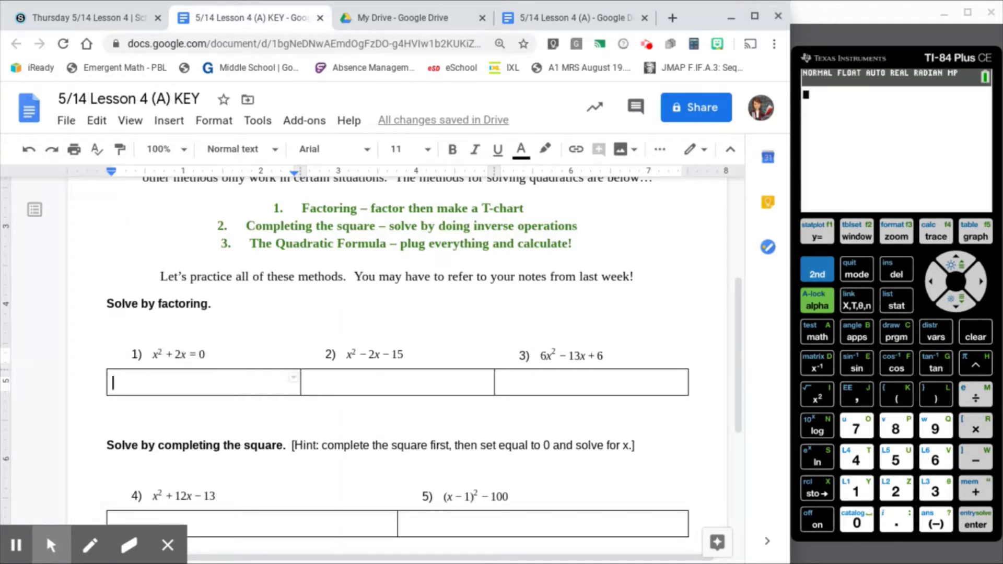
{"action": "type", "text": "x("}
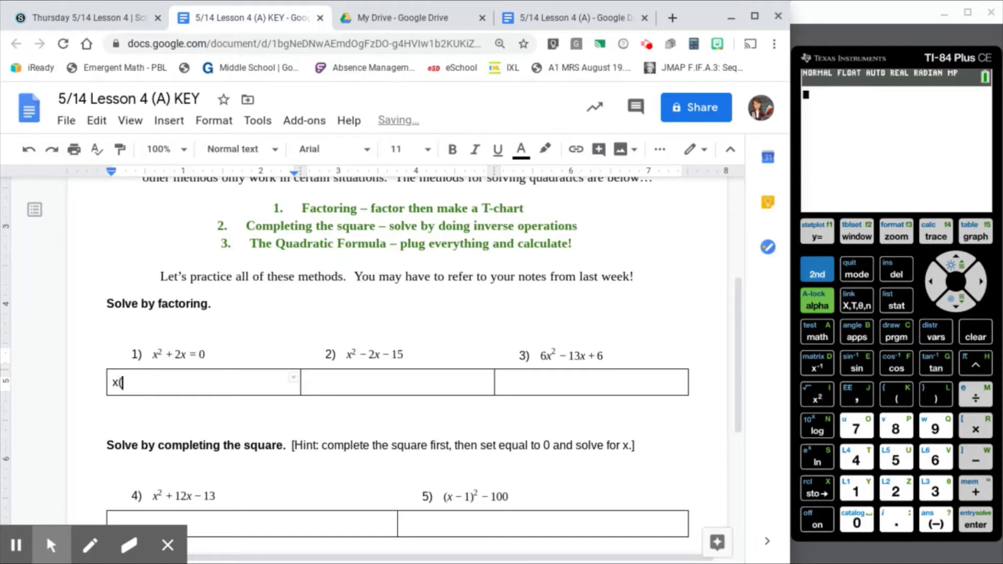
{"action": "left_click", "coordinate": [185, 357]}
{"action": "left_click", "coordinate": [184, 357]}
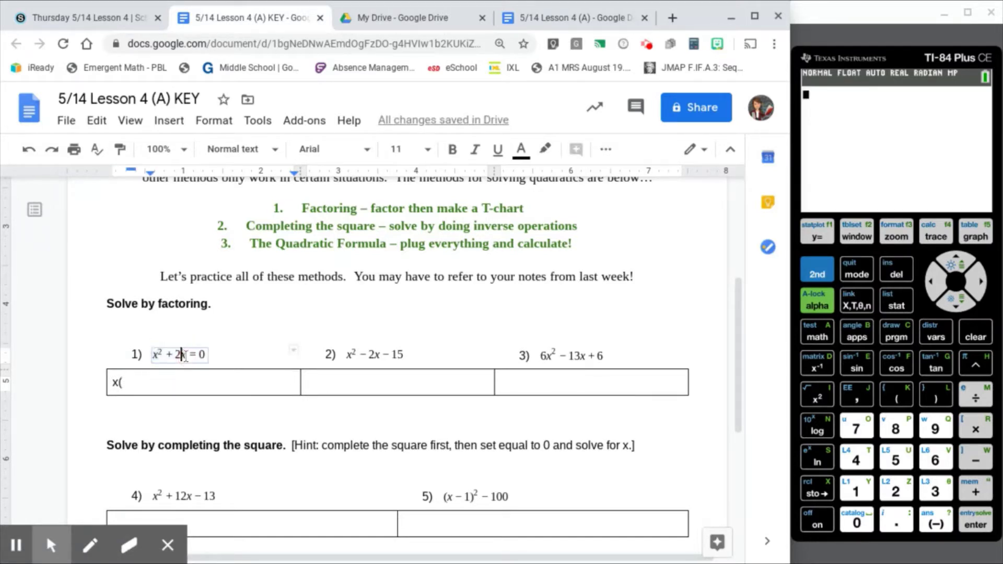
{"action": "left_click_drag", "start_coordinate": [191, 356], "coordinate": [152, 357]}
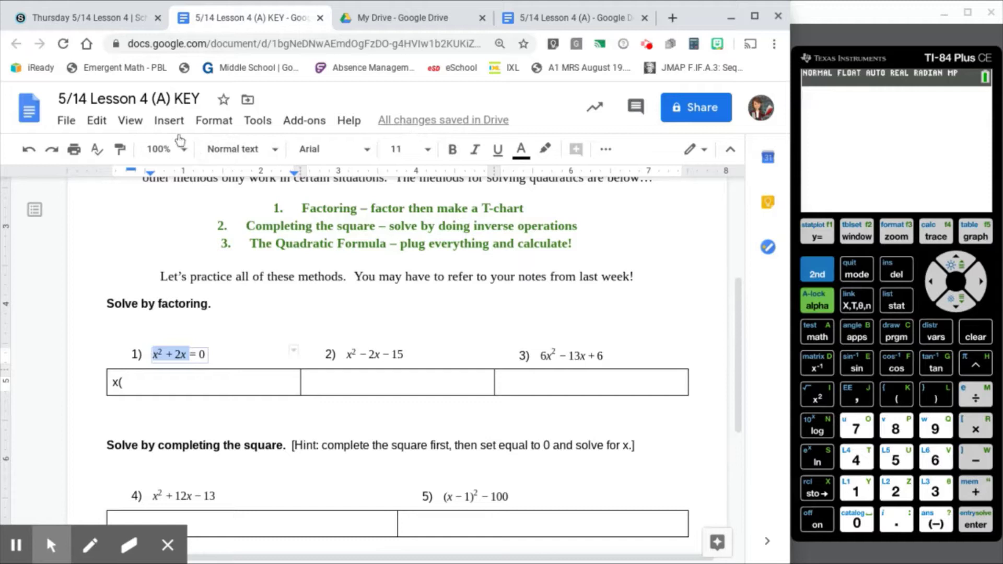
{"action": "left_click", "coordinate": [169, 120]}
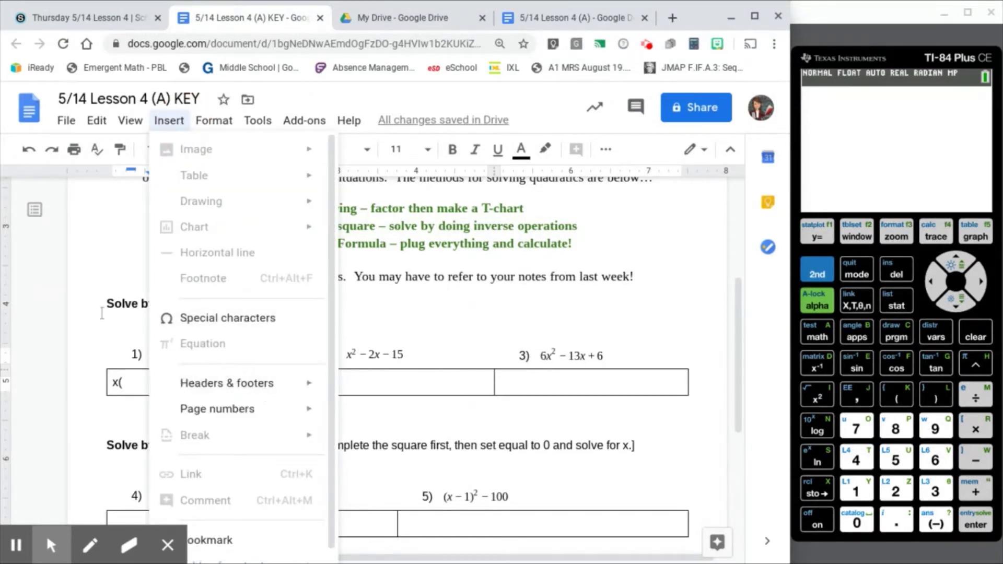
{"action": "key", "text": "Escape"}
{"action": "left_click", "coordinate": [172, 353]}
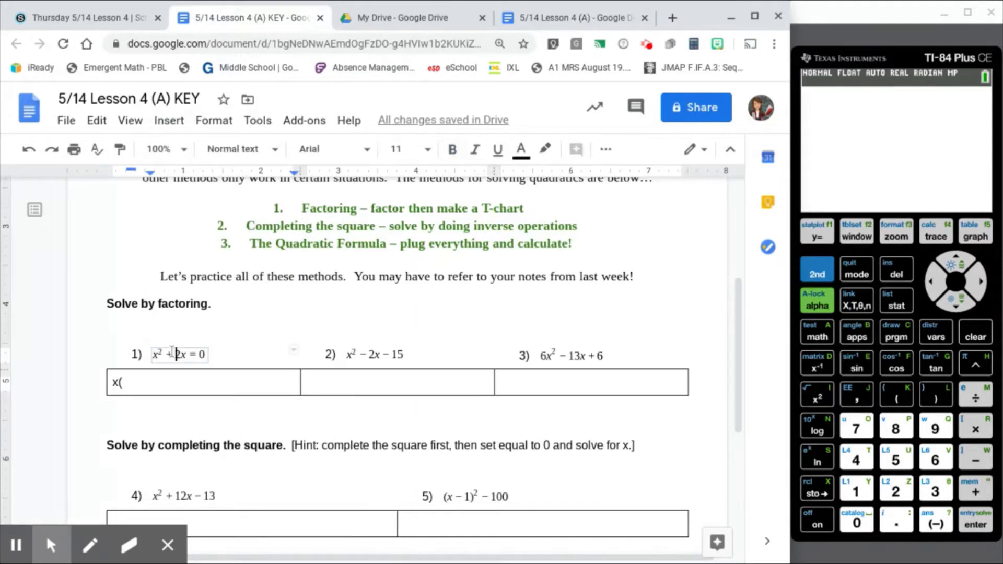
{"action": "left_click_drag", "start_coordinate": [154, 354], "coordinate": [165, 359]}
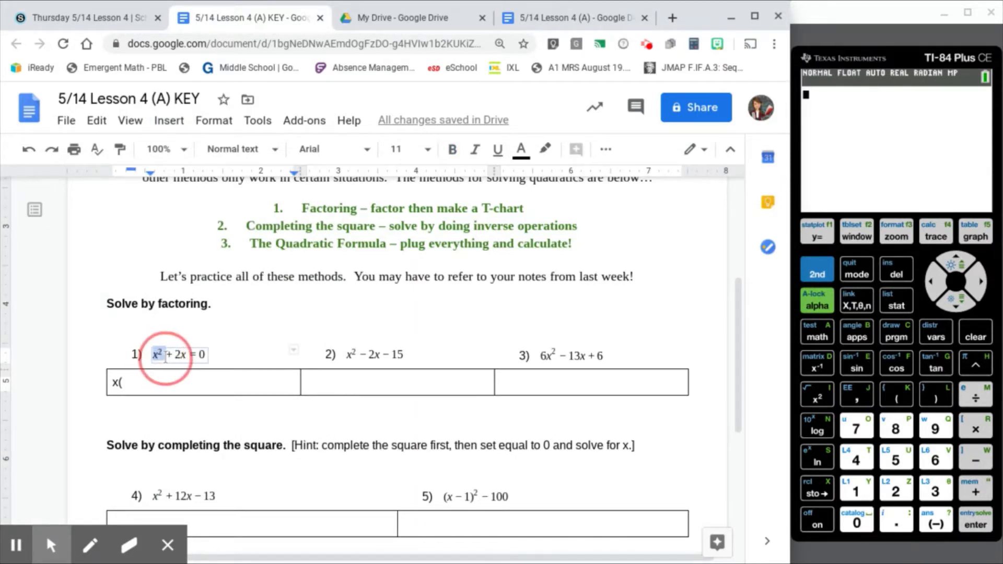
{"action": "left_click", "coordinate": [175, 126]}
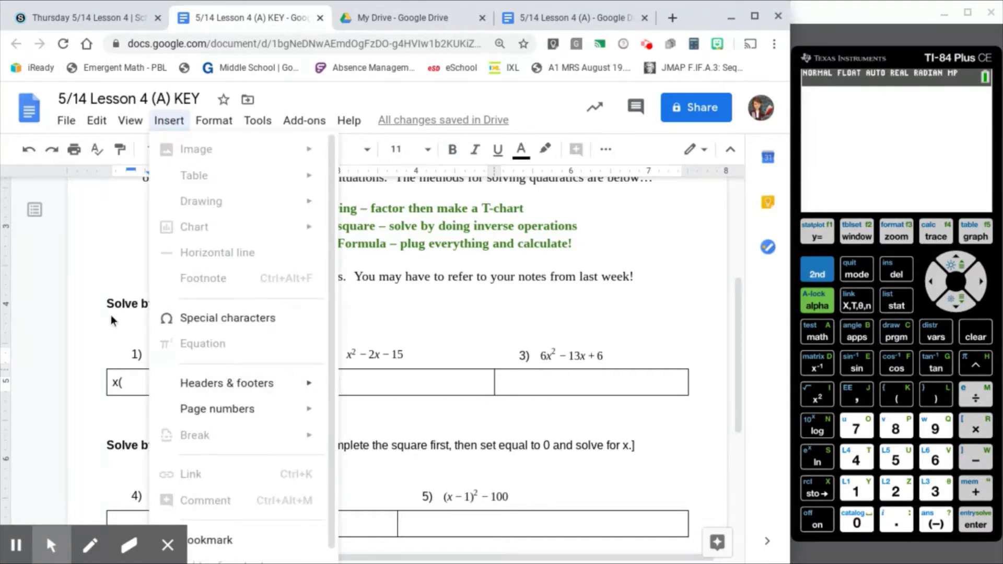
{"action": "left_click", "coordinate": [149, 331]}
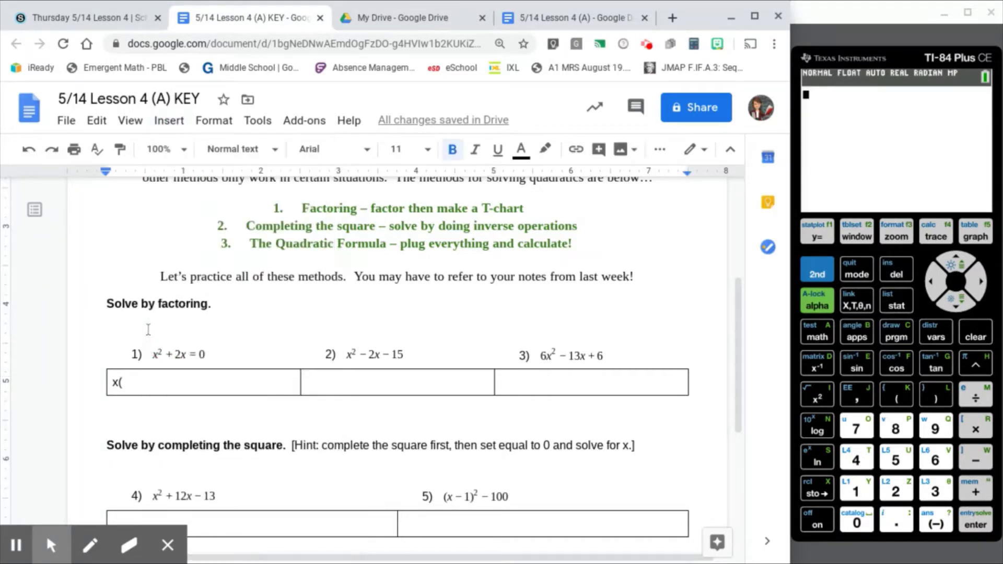
{"action": "left_click", "coordinate": [162, 359]}
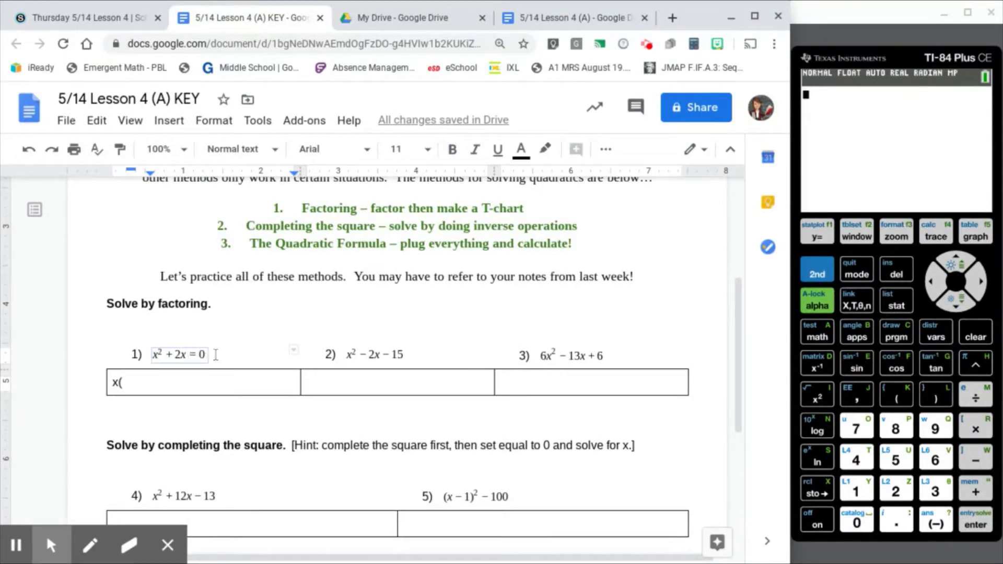
Show the equation tools and turn the x² term in problem 1 into a fraction with denominator x
{"action": "left_click", "coordinate": [225, 355]}
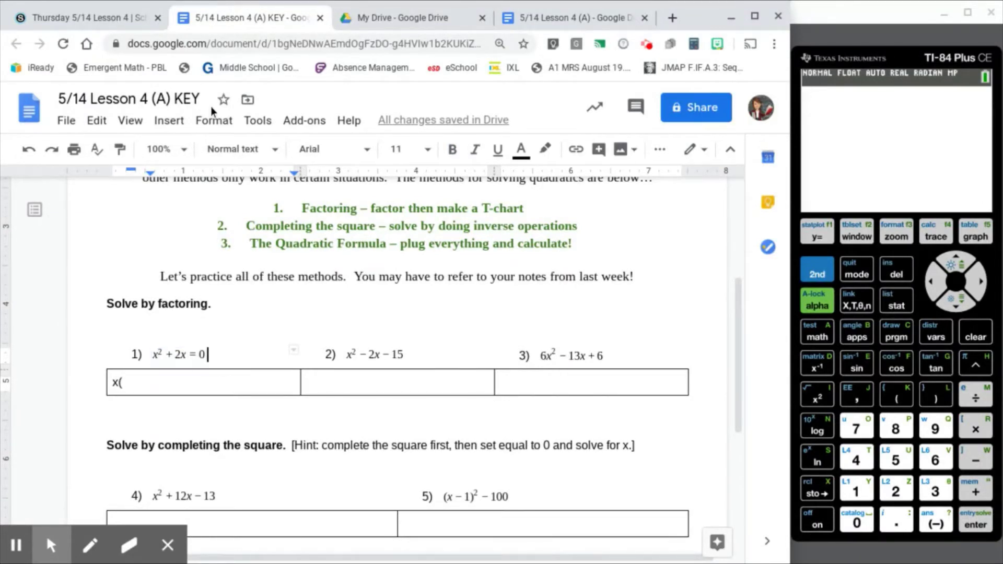
{"action": "left_click", "coordinate": [177, 129]}
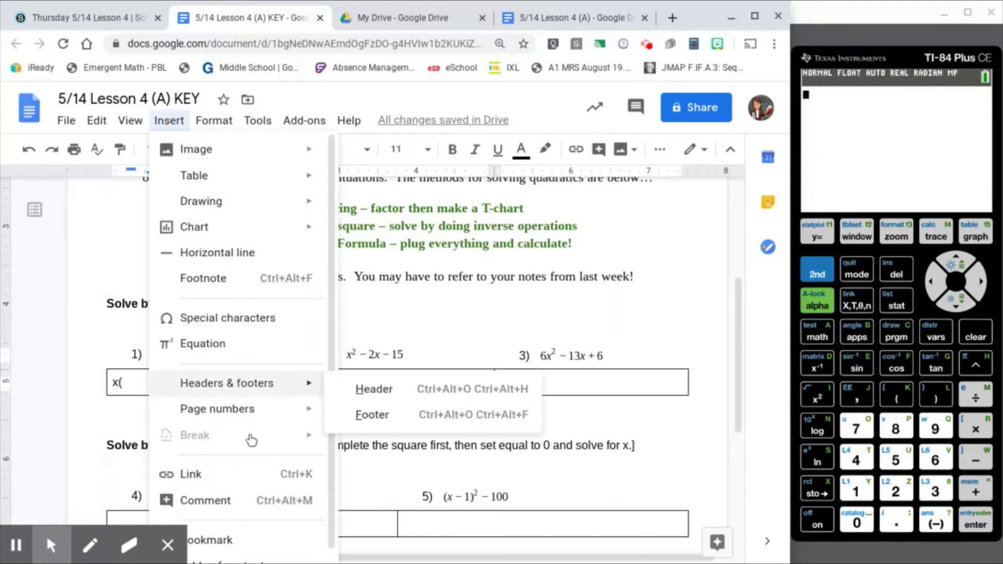
{"action": "left_click", "coordinate": [252, 356]}
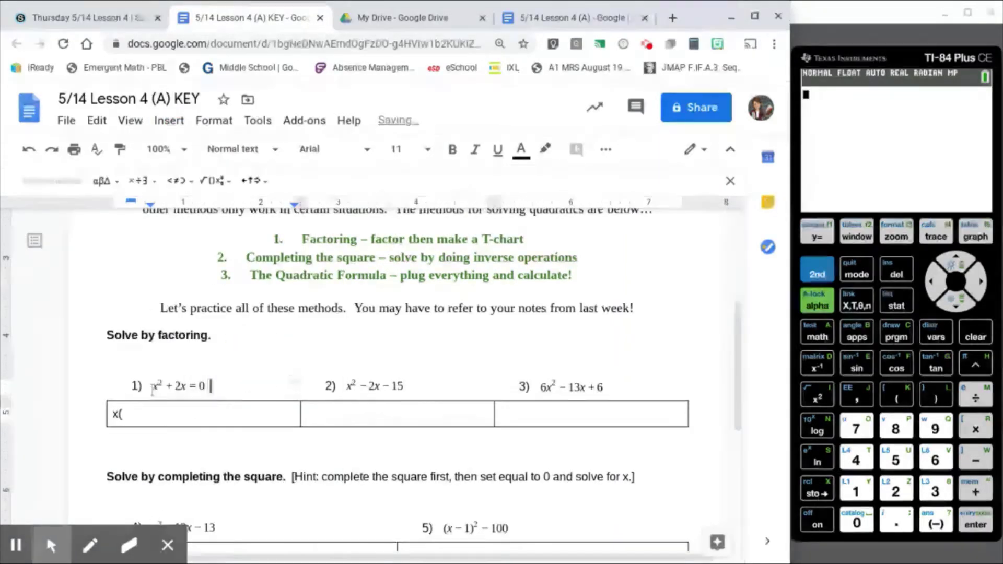
{"action": "left_click_drag", "start_coordinate": [152, 390], "coordinate": [166, 391]}
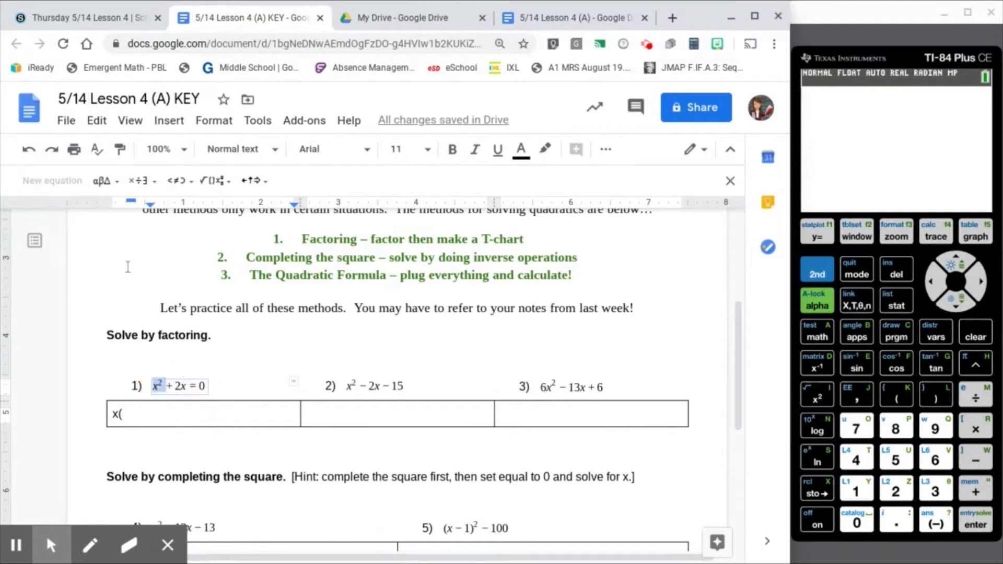
{"action": "left_click", "coordinate": [223, 180]}
{"action": "left_click", "coordinate": [216, 223]}
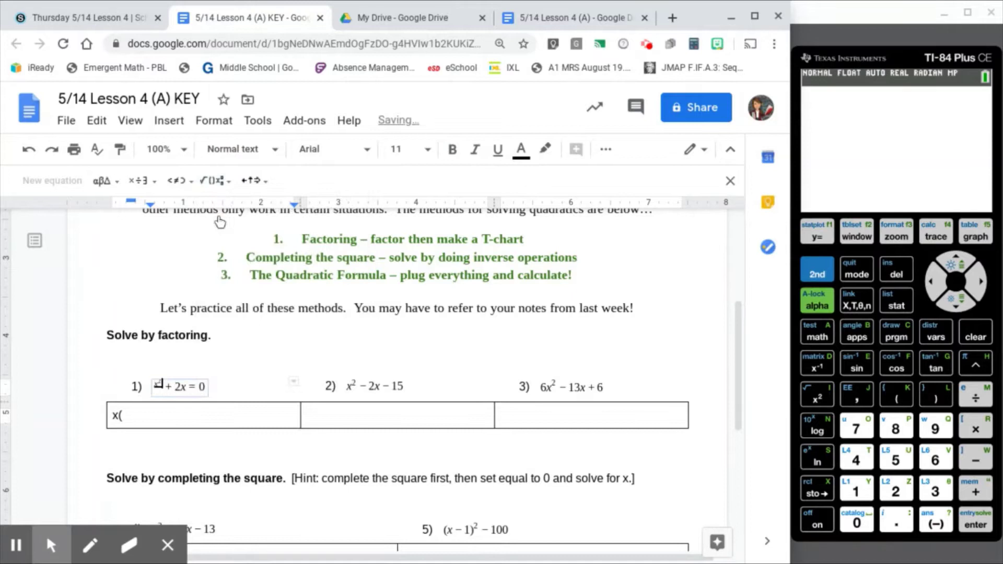
{"action": "left_click", "coordinate": [119, 415]}
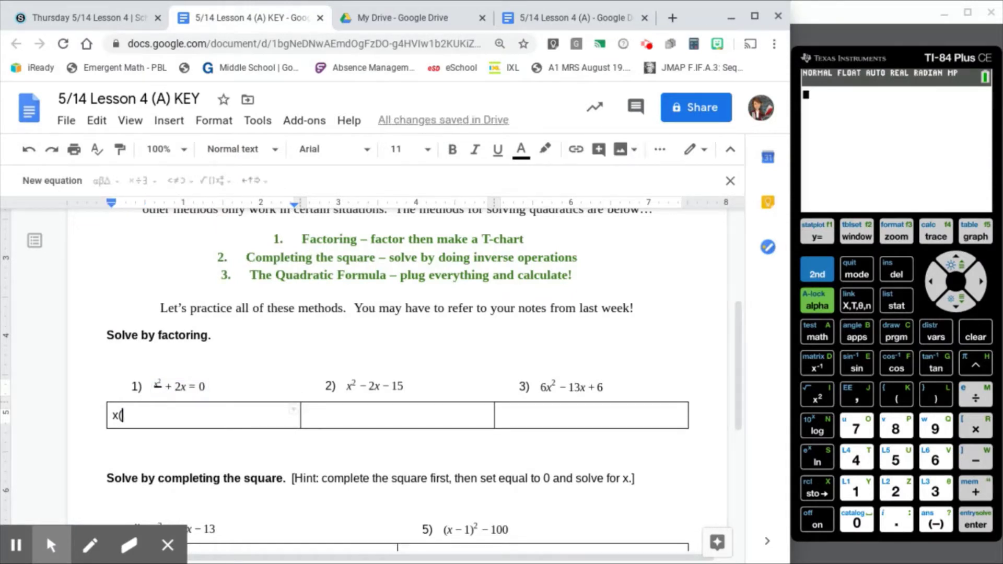
{"action": "left_click", "coordinate": [158, 388]}
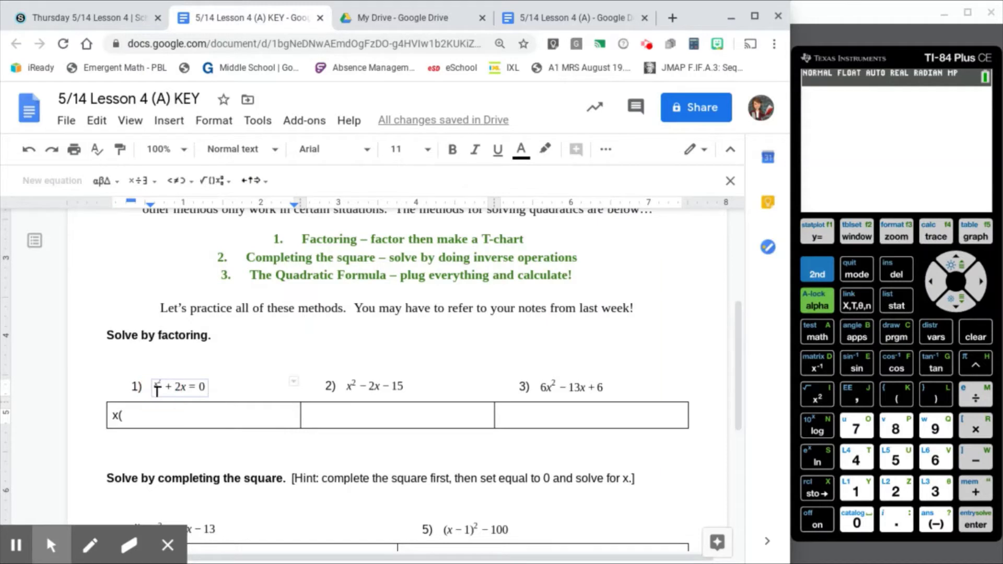
Turn the 2x term in problem 1's equation into a fraction with denominator x
{"action": "double_click", "coordinate": [176, 387]}
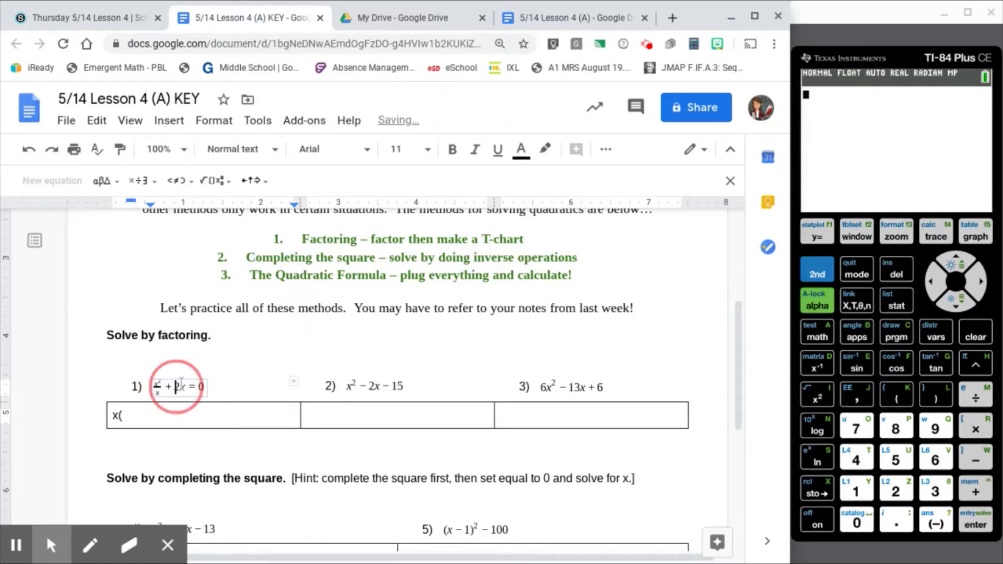
{"action": "left_click", "coordinate": [221, 187]}
{"action": "left_click", "coordinate": [220, 223]}
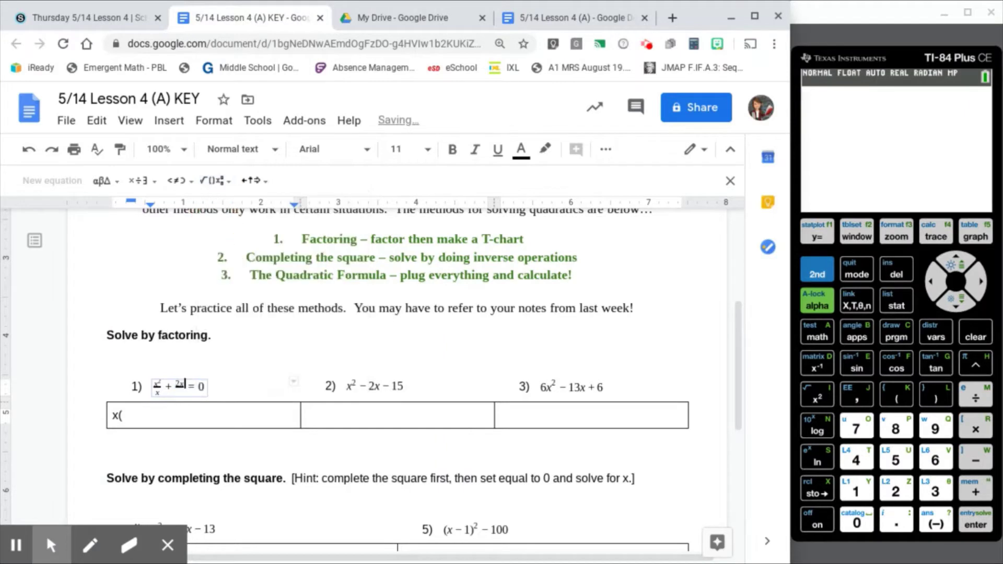
Complete the factored answer under problem 1 as "x(x+2)=0" and start a new line below it
{"action": "left_click", "coordinate": [136, 421]}
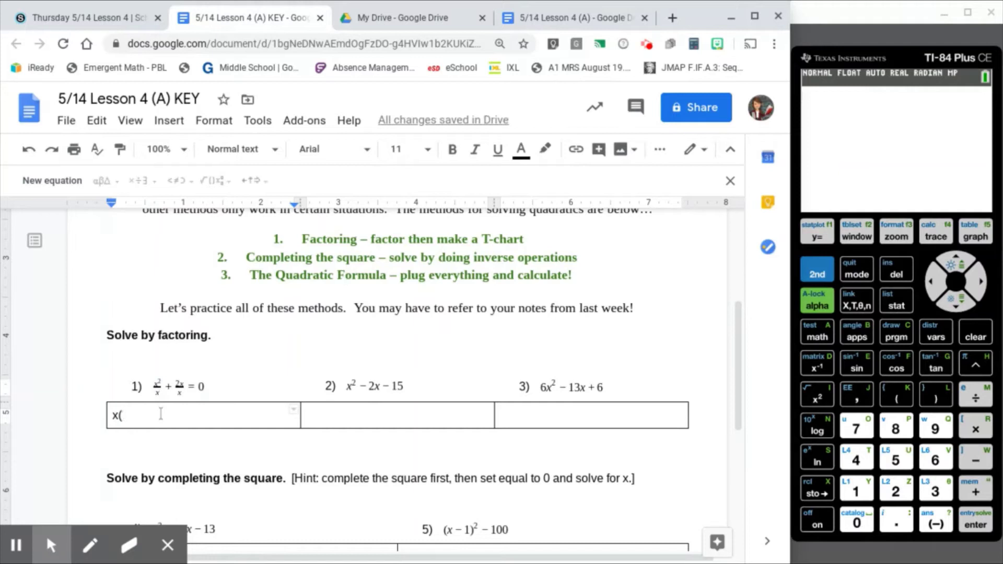
{"action": "type", "text": "x"}
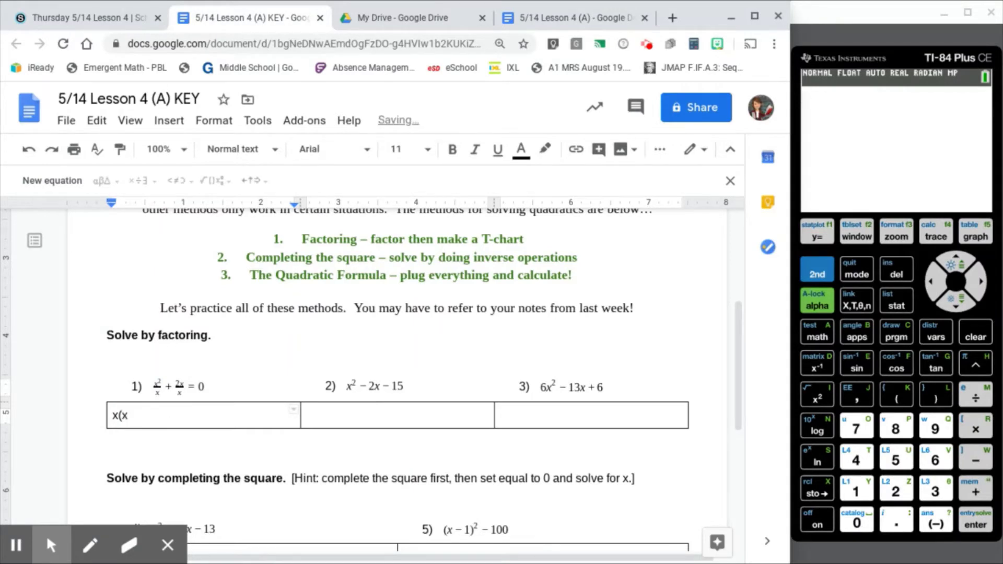
{"action": "type", "text": "+2)"}
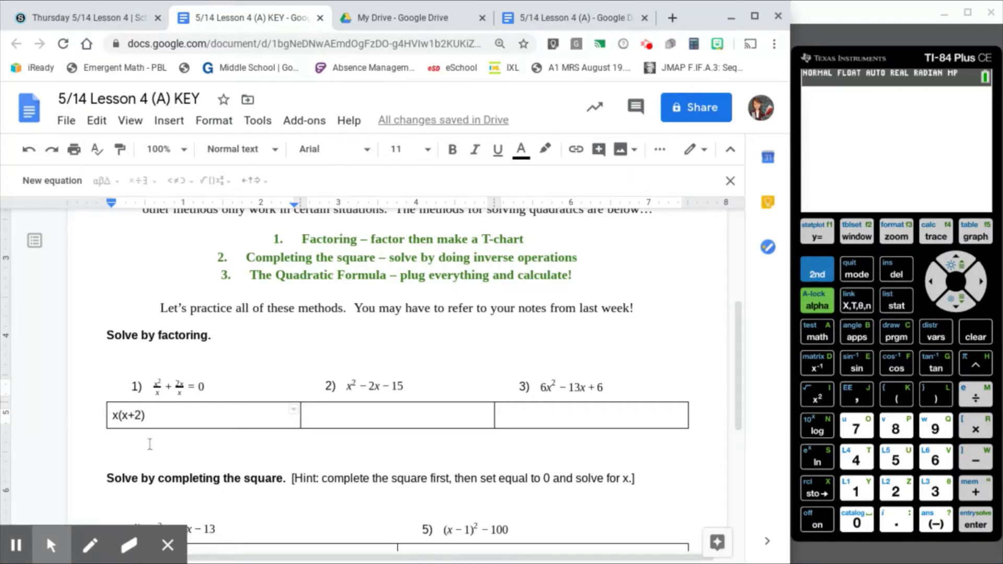
{"action": "type", "text": "=0"}
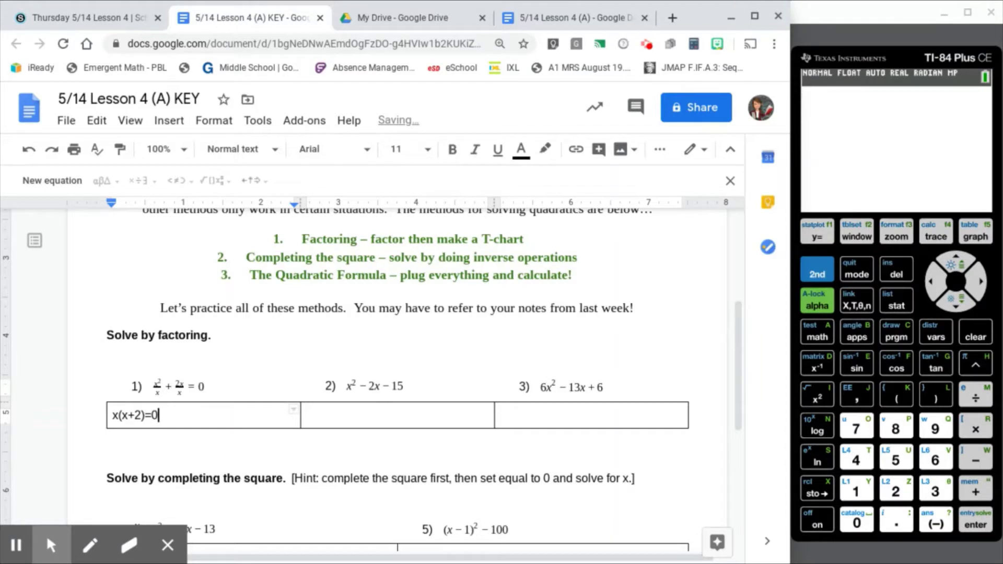
{"action": "key", "text": "Return"}
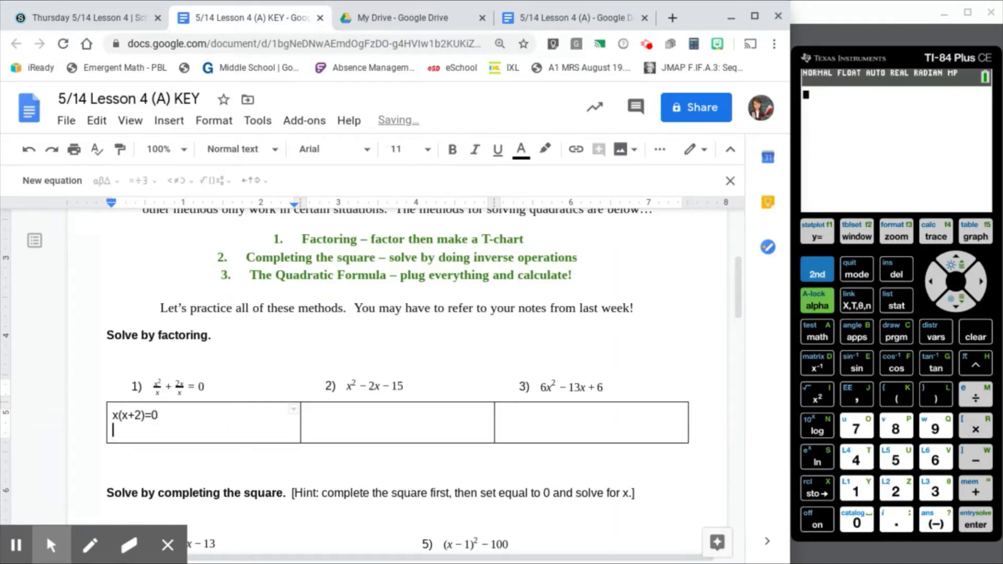
{"action": "left_click", "coordinate": [90, 546]}
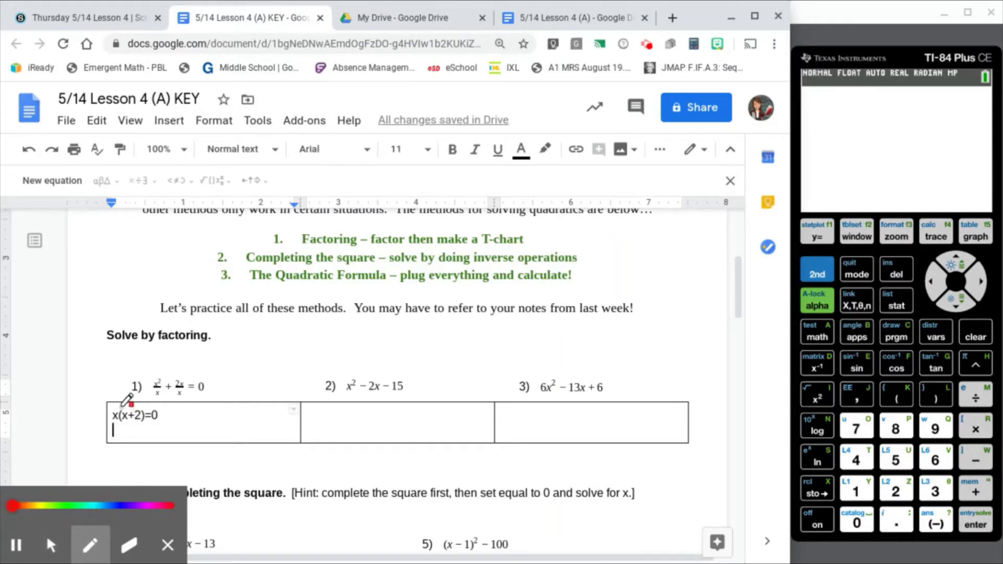
{"action": "left_click_drag", "start_coordinate": [122, 408], "coordinate": [118, 461]}
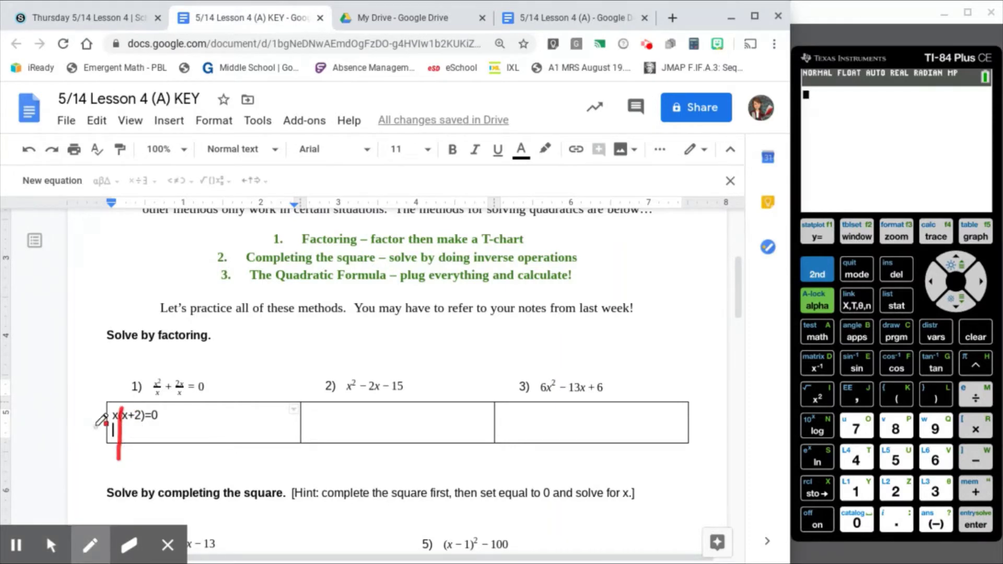
{"action": "left_click_drag", "start_coordinate": [91, 421], "coordinate": [170, 423]}
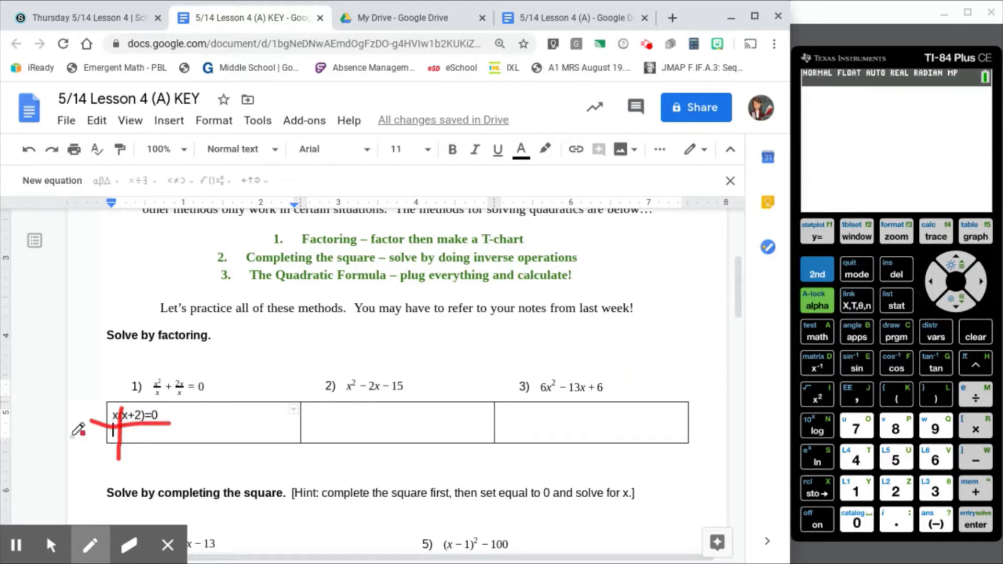
{"action": "mouse_move", "coordinate": [72, 438]}
{"action": "left_mouse_down"}
{"action": "mouse_move", "coordinate": [82, 456]}
{"action": "mouse_move", "coordinate": [72, 463]}
{"action": "mouse_move", "coordinate": [99, 447]}
{"action": "mouse_move", "coordinate": [101, 462]}
{"action": "left_mouse_up"}
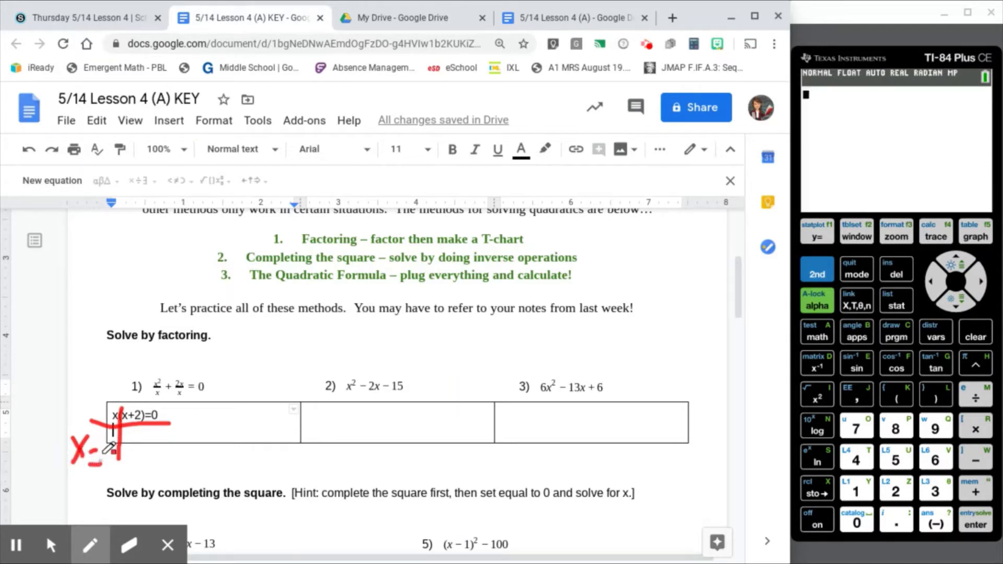
{"action": "mouse_move", "coordinate": [115, 429]}
{"action": "left_mouse_down"}
{"action": "mouse_move", "coordinate": [106, 456]}
{"action": "mouse_move", "coordinate": [122, 452]}
{"action": "mouse_move", "coordinate": [107, 438]}
{"action": "left_mouse_up"}
{"action": "left_click", "coordinate": [129, 545]}
{"action": "left_click_drag", "start_coordinate": [170, 424], "coordinate": [162, 421]}
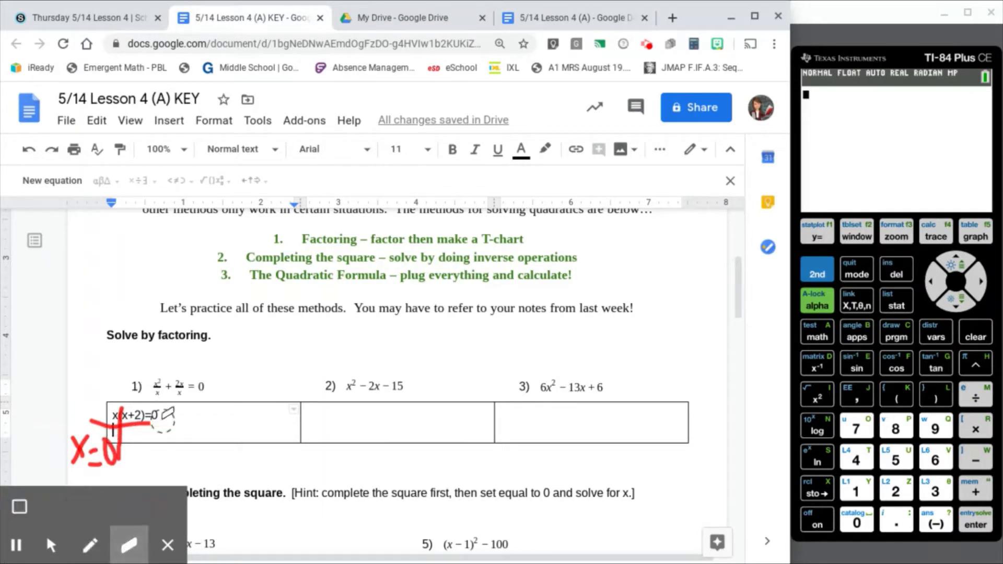
{"action": "mouse_move", "coordinate": [104, 449]}
{"action": "left_mouse_down"}
{"action": "mouse_move", "coordinate": [141, 371]}
{"action": "mouse_move", "coordinate": [52, 453]}
{"action": "mouse_move", "coordinate": [107, 442]}
{"action": "mouse_move", "coordinate": [117, 462]}
{"action": "mouse_move", "coordinate": [104, 460]}
{"action": "left_mouse_up"}
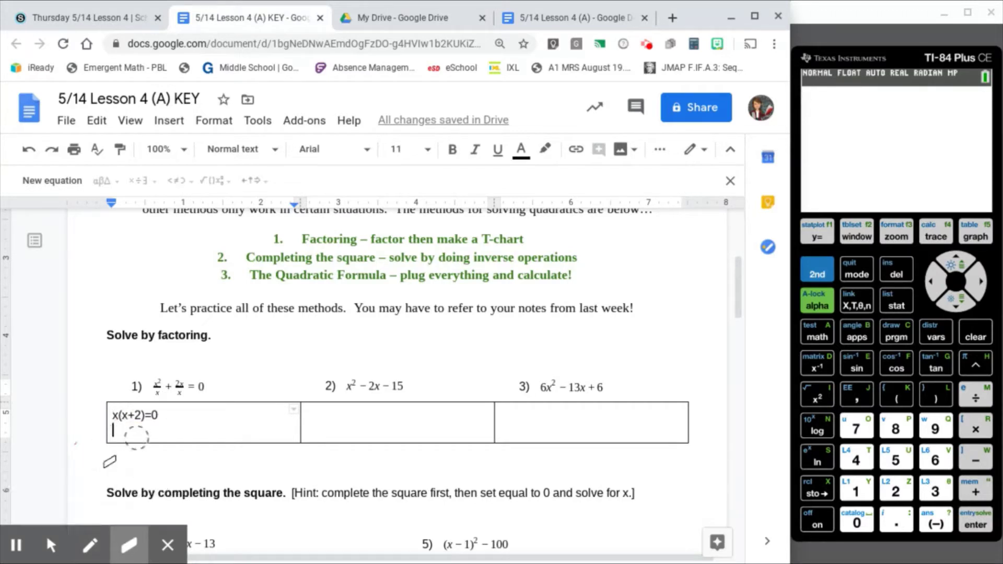
{"action": "left_click", "coordinate": [52, 545]}
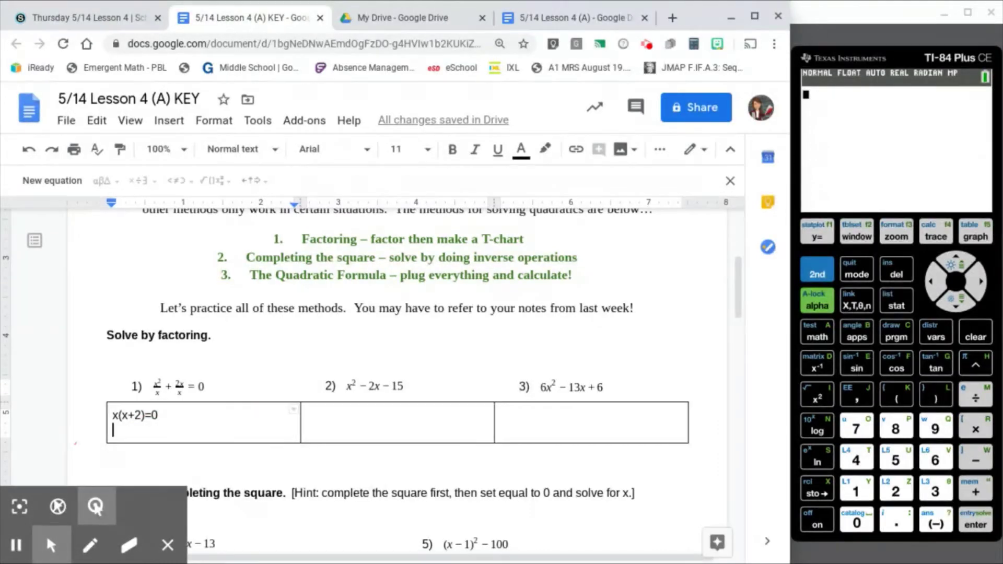
Add the lines "x=0" and "x+2=0" beneath the factored answer to problem 1
{"action": "key", "text": "Return"}
{"action": "type", "text": "x=0"}
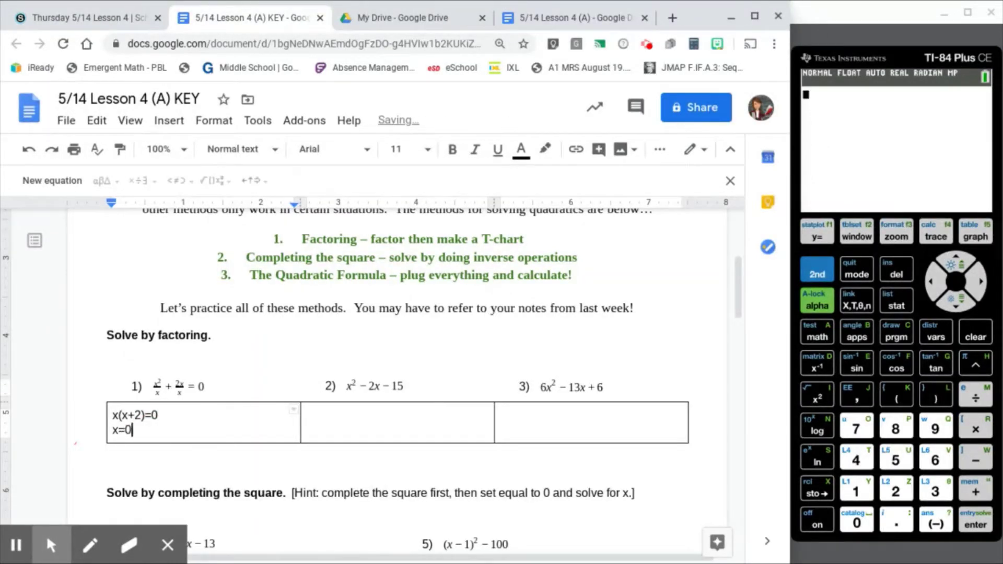
{"action": "key", "text": "Return"}
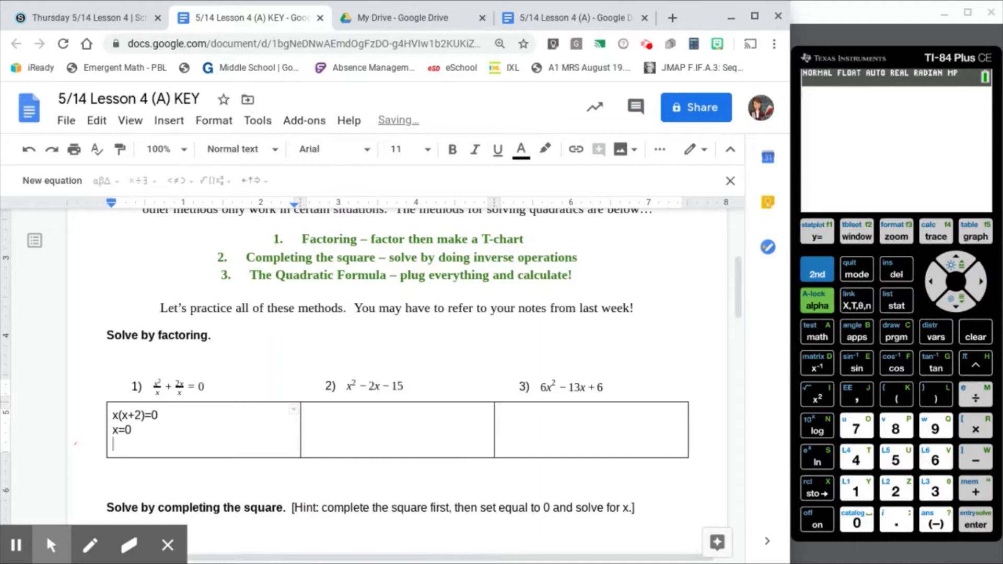
{"action": "type", "text": "x+2-"}
{"action": "type", "text": "0"}
{"action": "key", "text": "Return"}
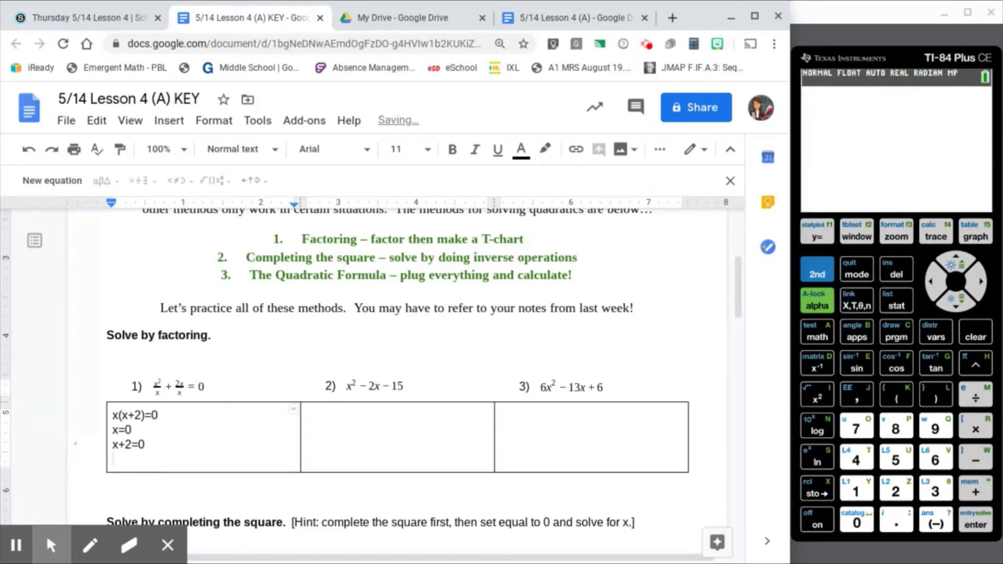
Finish problem 1's answer with the line "x=-2" and the solution set "{-2, 0}" below it
{"action": "type", "text": "x=-2"}
{"action": "key", "text": "Return"}
{"action": "type", "text": "{"}
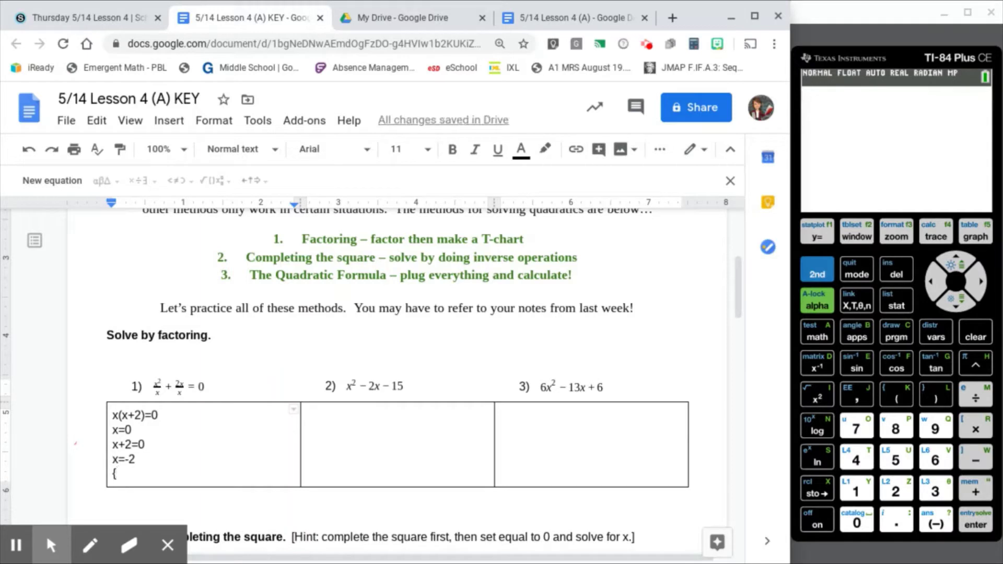
{"action": "type", "text": "-2"}
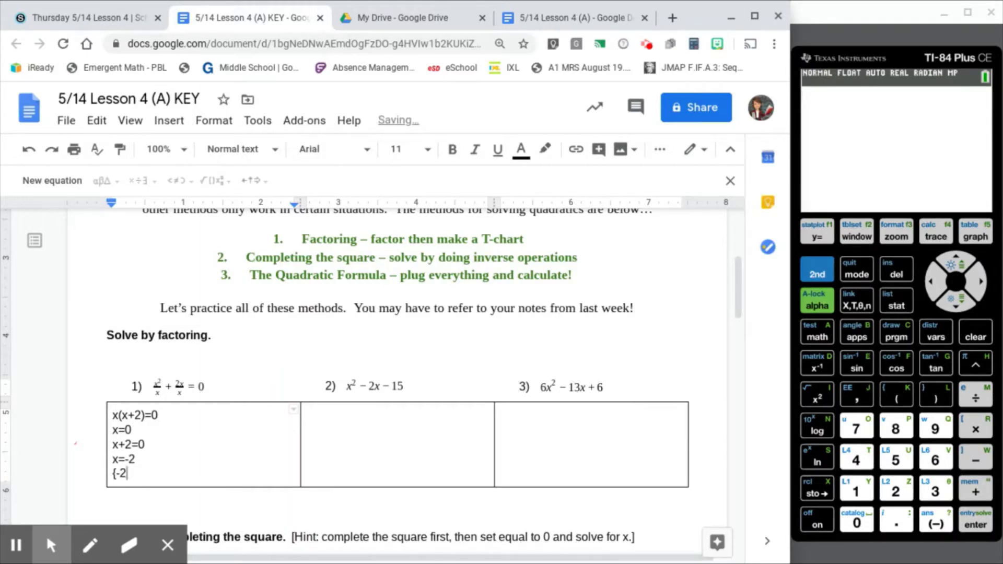
{"action": "type", "text": ", 0}"}
Switch to the TI-84 calculator, replace the Y1 function with X²+2X and graph it
{"action": "left_click", "coordinate": [818, 236]}
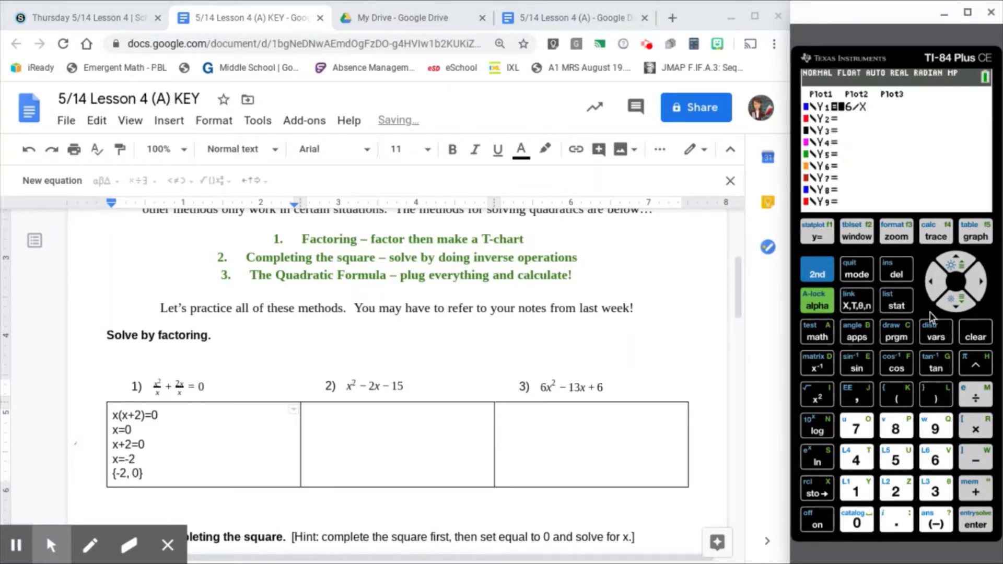
{"action": "left_click", "coordinate": [989, 339]}
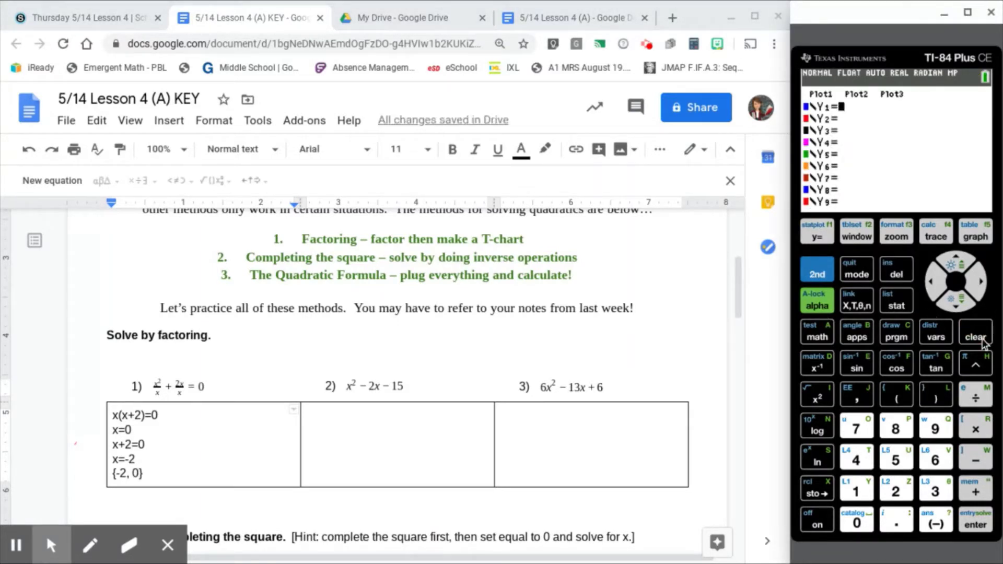
{"action": "left_click", "coordinate": [860, 302]}
{"action": "left_click", "coordinate": [818, 398]}
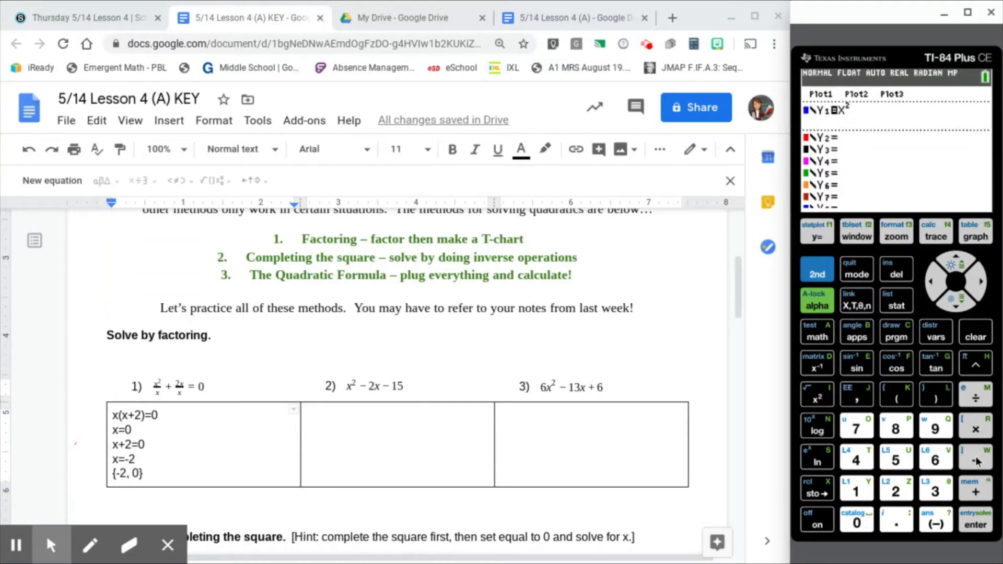
{"action": "left_click", "coordinate": [972, 493]}
{"action": "left_click", "coordinate": [896, 491]}
{"action": "left_click", "coordinate": [870, 300]}
{"action": "left_click", "coordinate": [982, 235]}
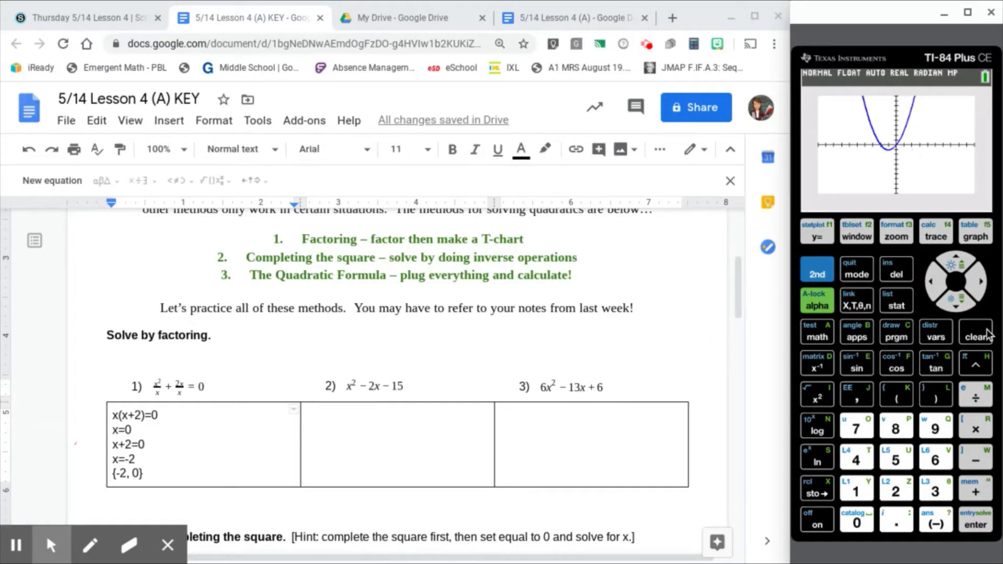
Return to the document and put "0 =" in front of problem 2's expression x² − 2x − 15
{"action": "scroll", "coordinate": [518, 400], "scroll_direction": "down", "scroll_amount": 2}
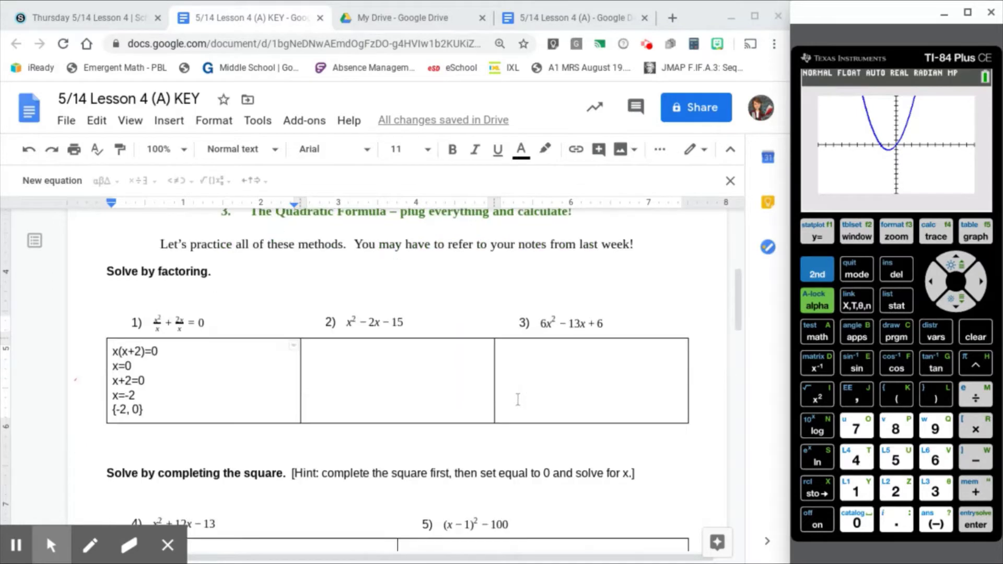
{"action": "left_click", "coordinate": [391, 342]}
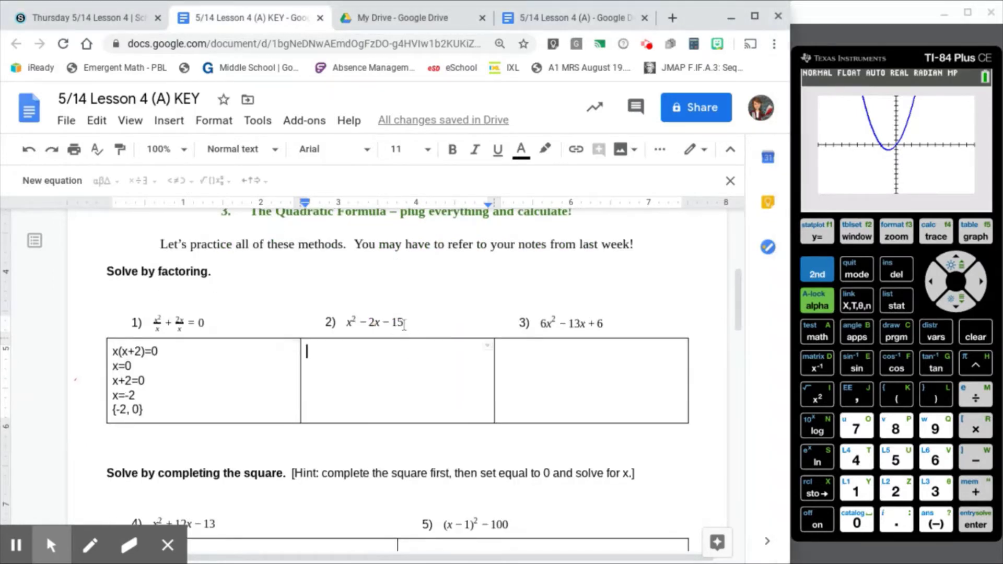
{"action": "left_click", "coordinate": [396, 324]}
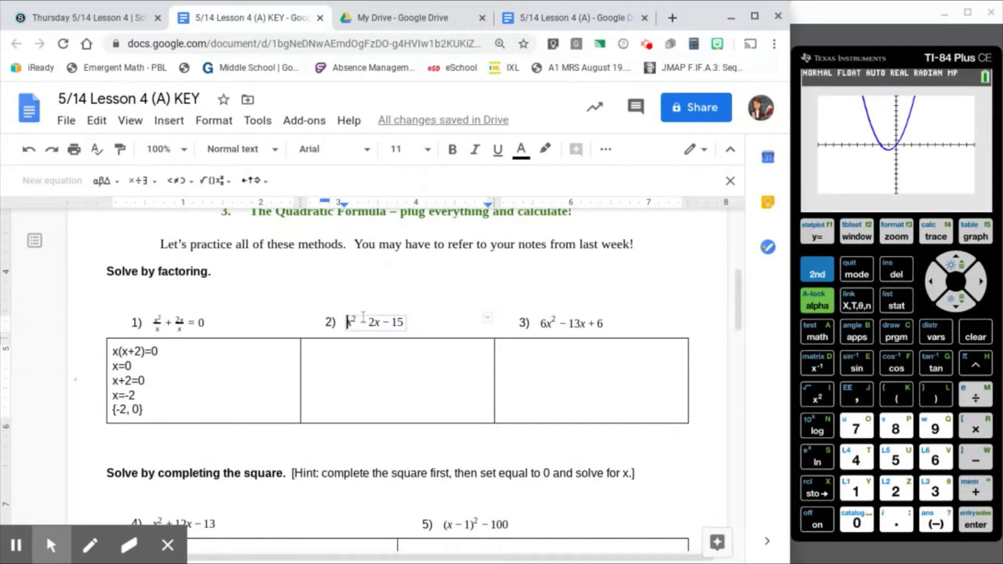
{"action": "type", "text": "y="}
{"action": "key", "text": "Left"}
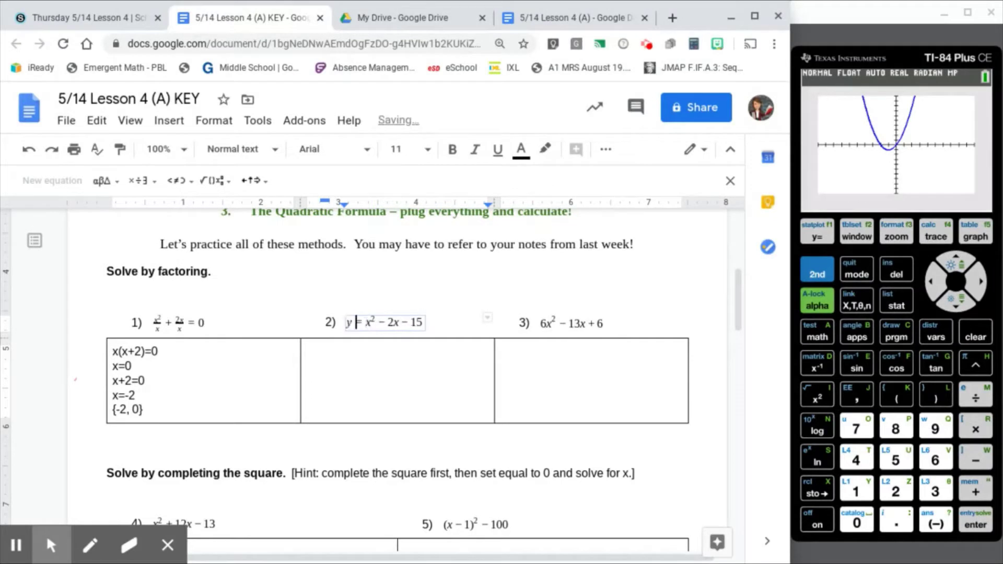
{"action": "key", "text": "BackSpace"}
{"action": "type", "text": "0"}
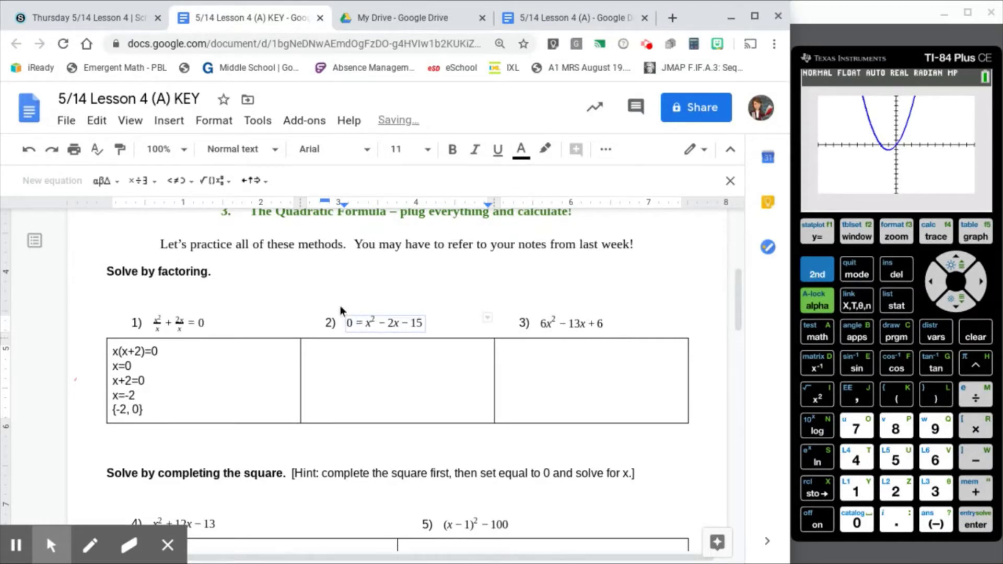
{"action": "left_click", "coordinate": [445, 352]}
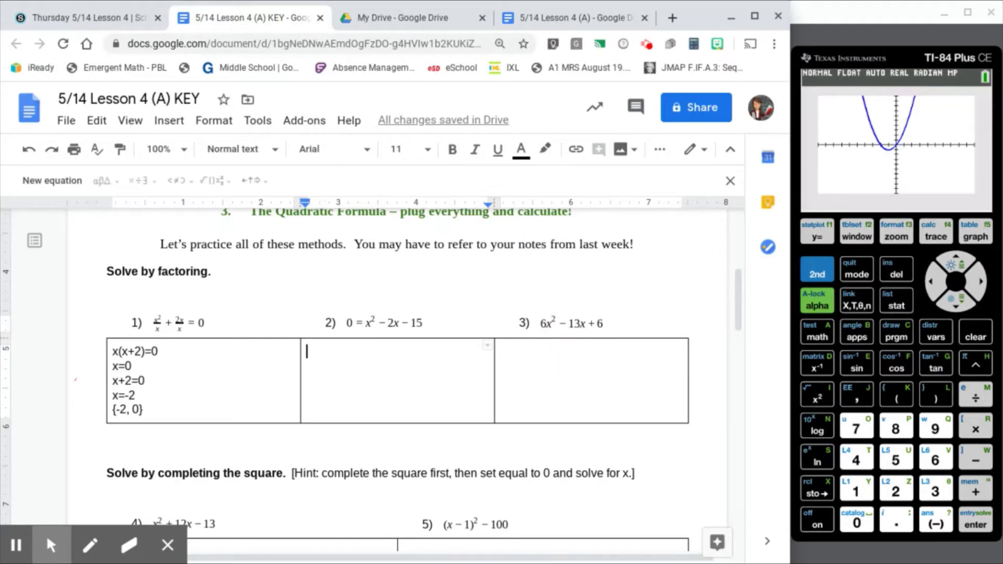
{"action": "double_click", "coordinate": [366, 322]}
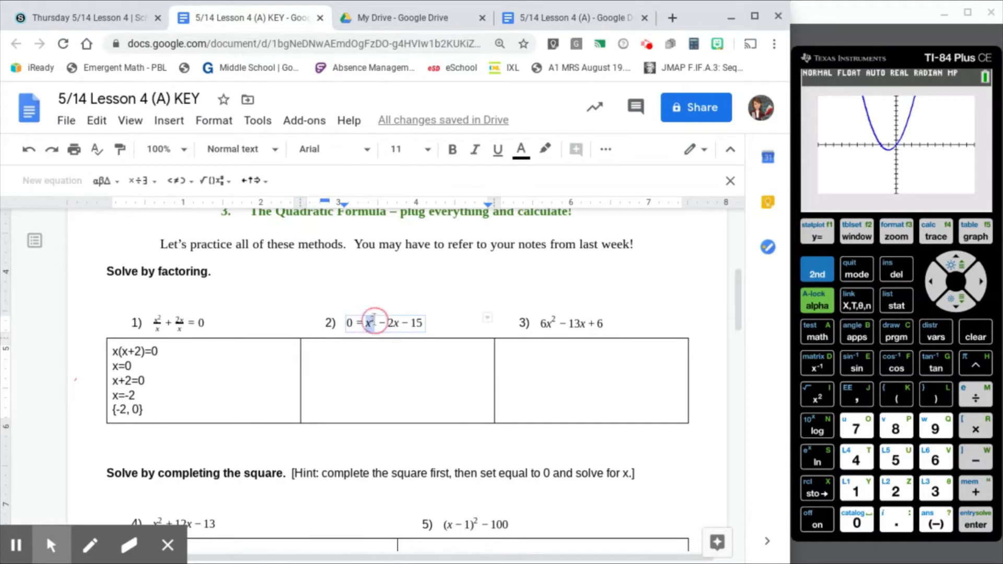
{"action": "left_click", "coordinate": [366, 322]}
{"action": "key", "text": "Left"}
{"action": "key", "text": "Left"}
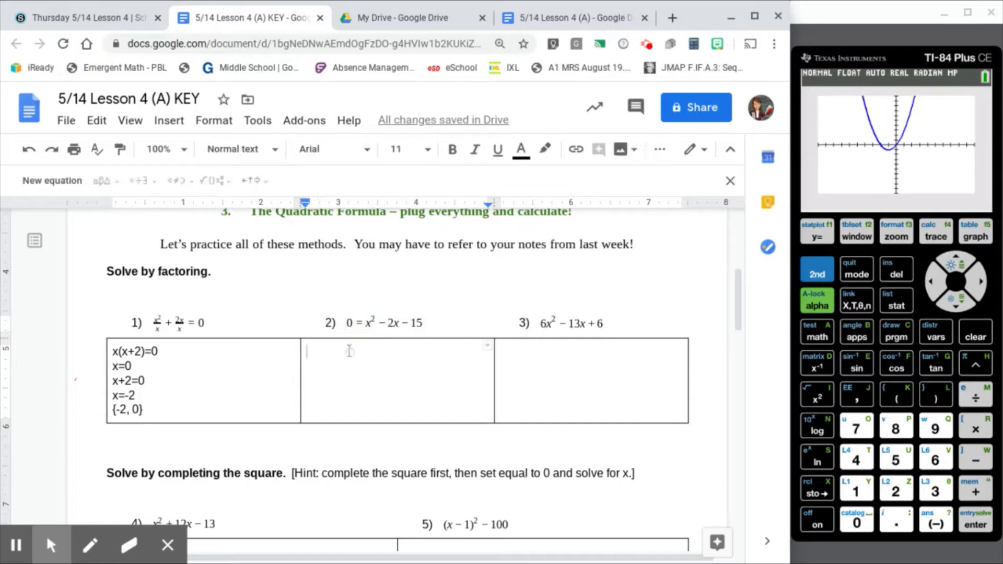
Set up problem 2's answer in the cell below it as two empty parenthesised factors equal to 0
{"action": "type", "text": "(   "}
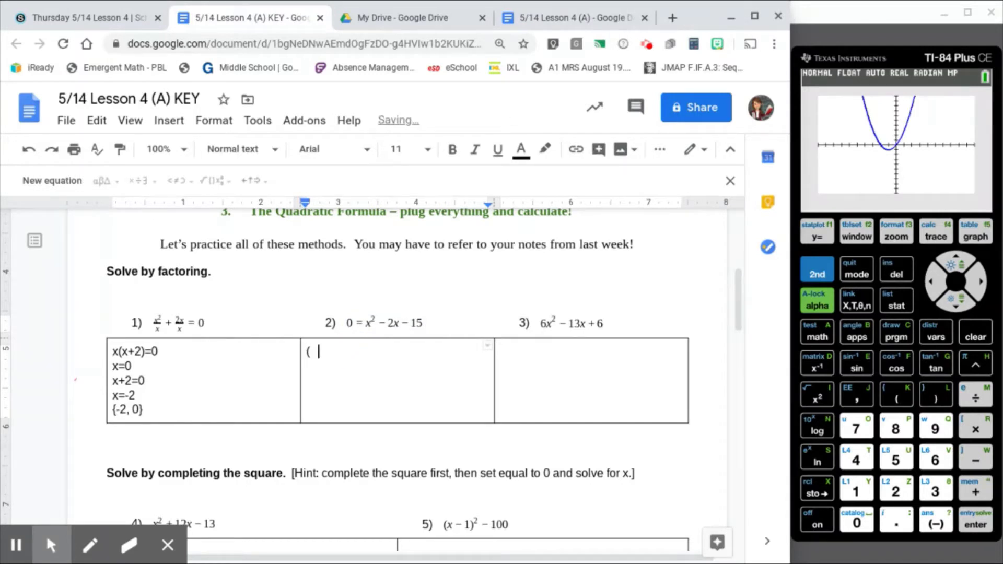
{"action": "type", "text": ")(  )=0"}
{"action": "key", "text": "Left"}
{"action": "key", "text": "Left"}
{"action": "key", "text": "Right"}
{"action": "key", "text": "Left"}
{"action": "key", "text": "Left"}
{"action": "key", "text": "Left"}
{"action": "key", "text": "Left"}
Fill in "x +" in the first factor and "x -" in the second factor of problem 2's answer
{"action": "left_click", "coordinate": [402, 324]}
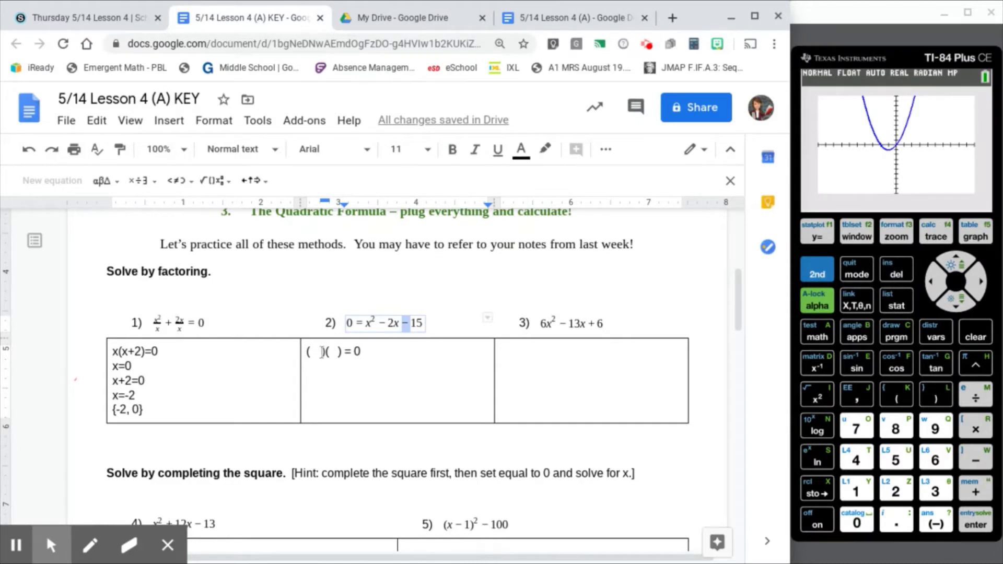
{"action": "type", "text": "x"}
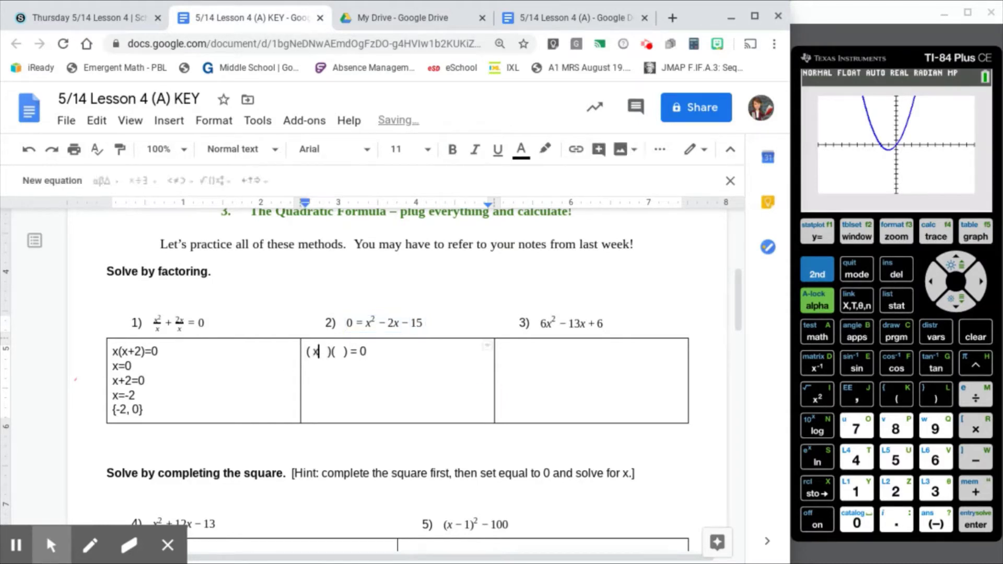
{"action": "type", "text": " +"}
{"action": "key", "text": "Right"}
{"action": "key", "text": "Right"}
{"action": "key", "text": "Right"}
{"action": "type", "text": "x -"}
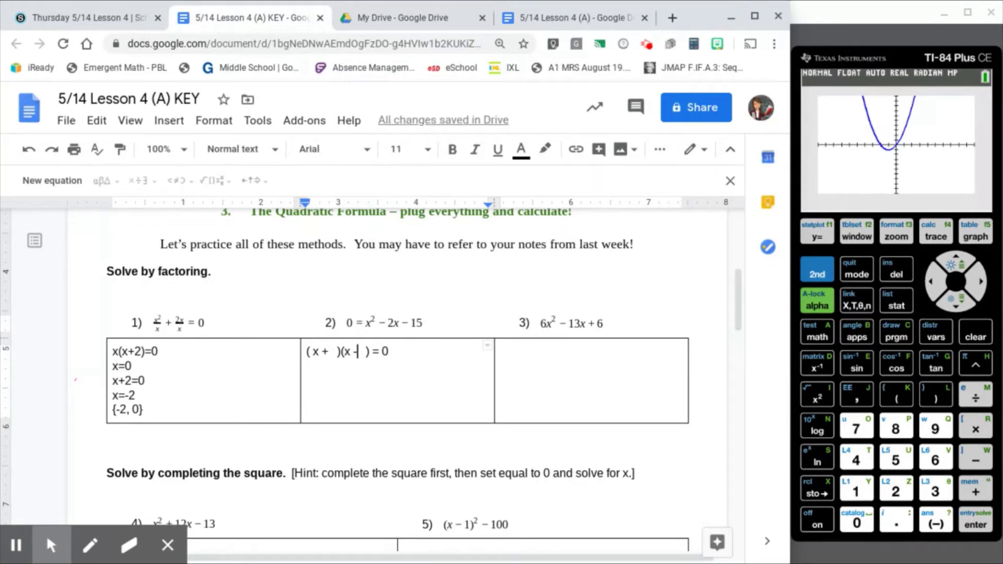
Complete problem 2's factors with 5 in the first parentheses and 3 in the second
{"action": "key", "text": "Left"}
{"action": "key", "text": "Left"}
{"action": "key", "text": "Left"}
{"action": "key", "text": "Left"}
{"action": "type", "text": "5"}
{"action": "key", "text": "Right"}
{"action": "key", "text": "Right"}
{"action": "key", "text": "Right"}
{"action": "key", "text": "Right"}
{"action": "key", "text": "Right"}
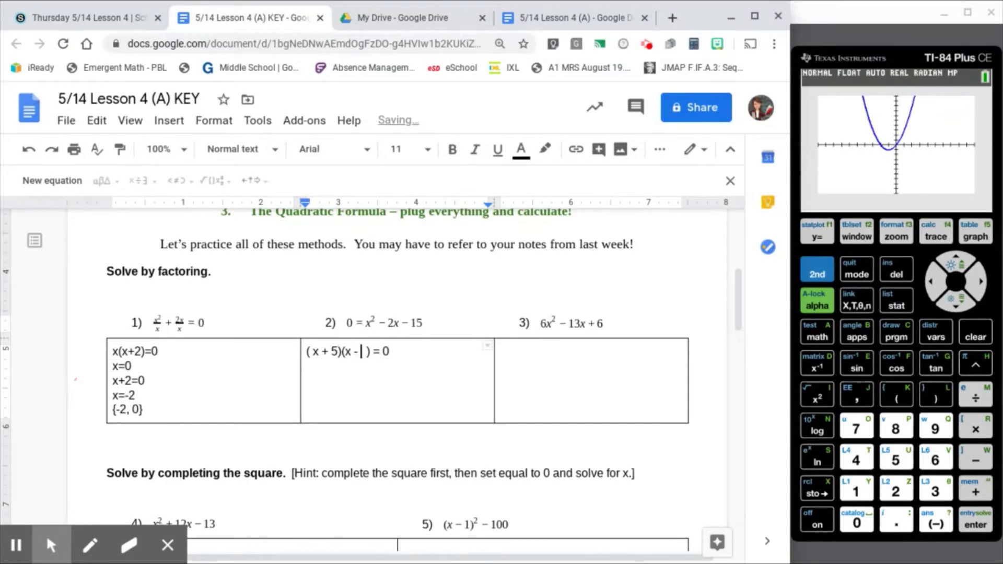
{"action": "type", "text": "3"}
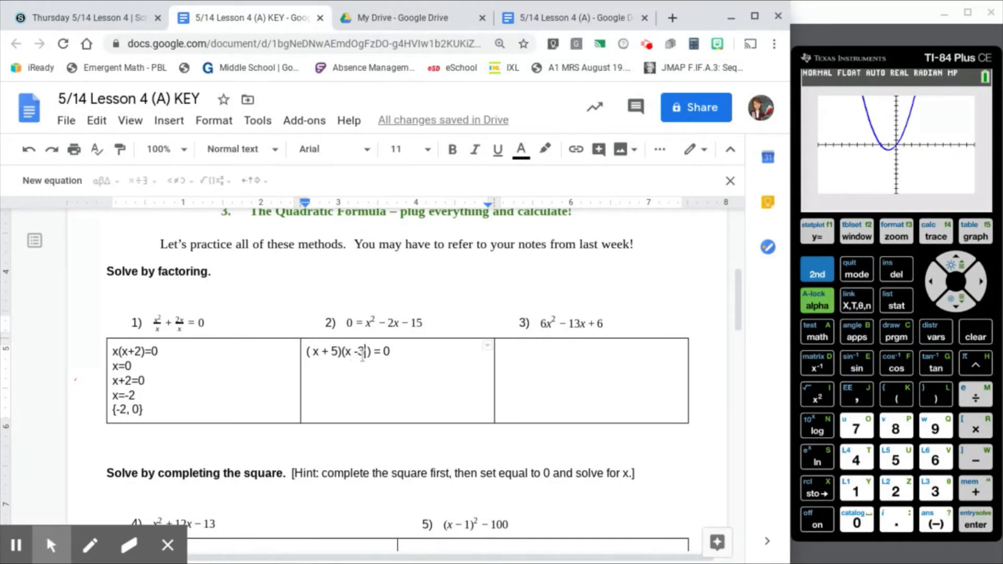
Change the first factor of problem 2's answer to "x -5"
{"action": "left_click", "coordinate": [386, 326]}
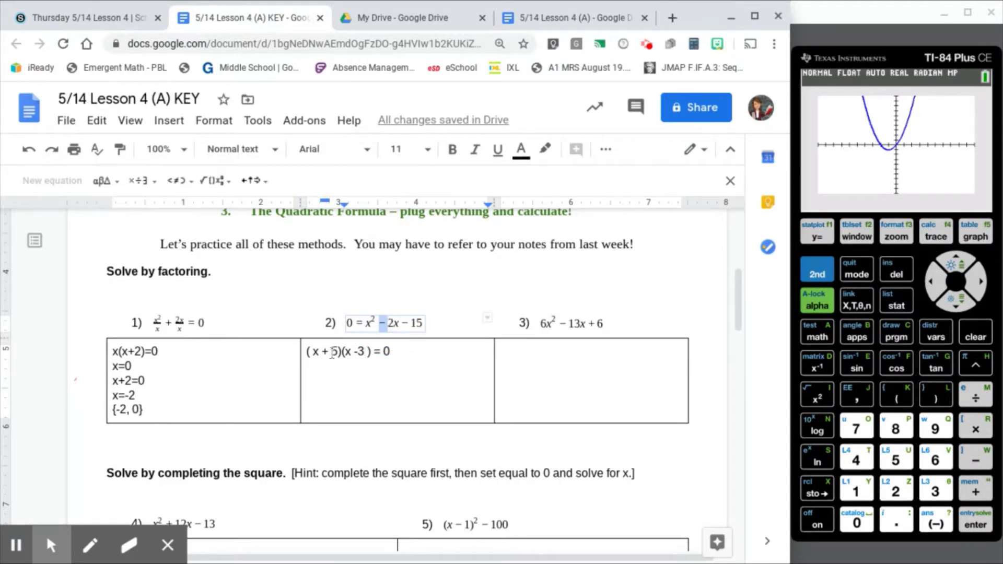
{"action": "left_click", "coordinate": [494, 352]}
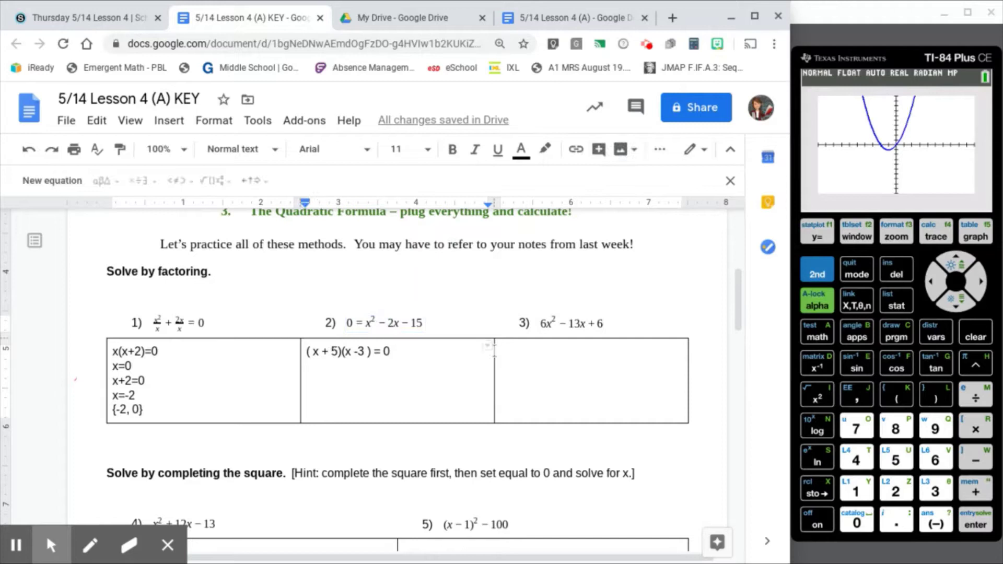
{"action": "left_click", "coordinate": [331, 351]}
{"action": "key", "text": "BackSpace"}
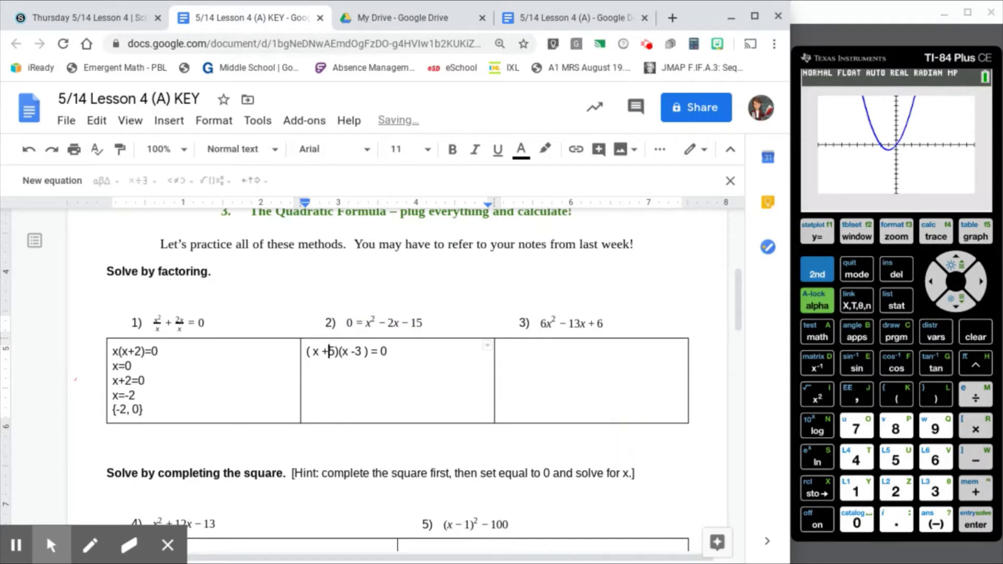
{"action": "key", "text": "BackSpace"}
{"action": "type", "text": "-"}
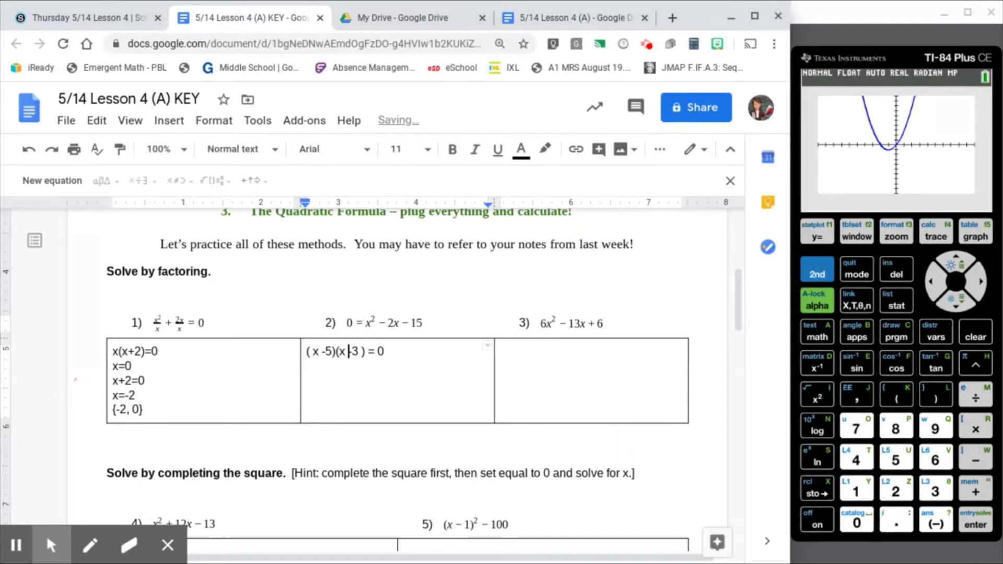
Change the second factor of problem 2's answer to "x +3" and start a new line below the equation
{"action": "left_click", "coordinate": [358, 351]}
{"action": "key", "text": "BackSpace"}
{"action": "type", "text": "+"}
{"action": "key", "text": "Right"}
{"action": "key", "text": "Right"}
{"action": "key", "text": "Right"}
{"action": "key", "text": "Right"}
{"action": "key", "text": "Right"}
{"action": "key", "text": "Right"}
{"action": "key", "text": "Right"}
{"action": "key", "text": "Return"}
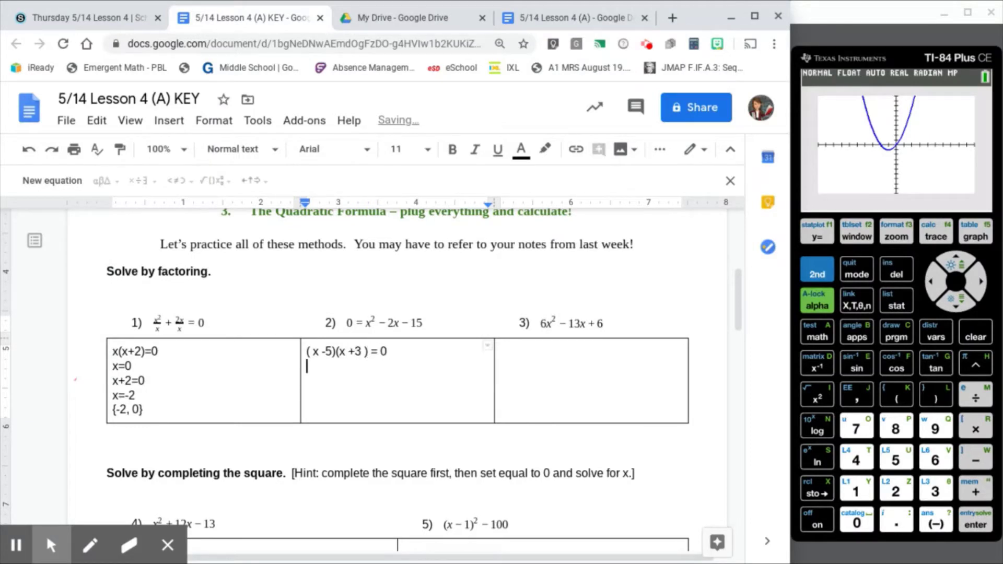
Write "x-5=0", "x=5" and "x=-3" on separate lines below problem 2's factored equation
{"action": "type", "text": "x-5=-"}
{"action": "key", "text": "BackSpace"}
{"action": "type", "text": "0"}
{"action": "key", "text": "Return"}
{"action": "type", "text": "x=5"}
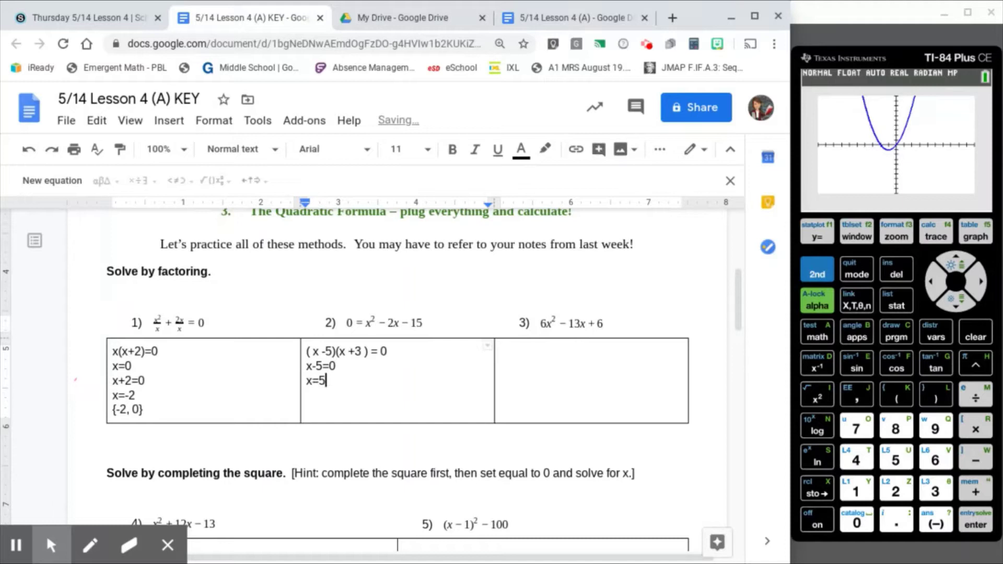
{"action": "key", "text": "Return"}
{"action": "type", "text": "x=-3"}
{"action": "left_click_drag", "start_coordinate": [331, 396], "coordinate": [309, 383]}
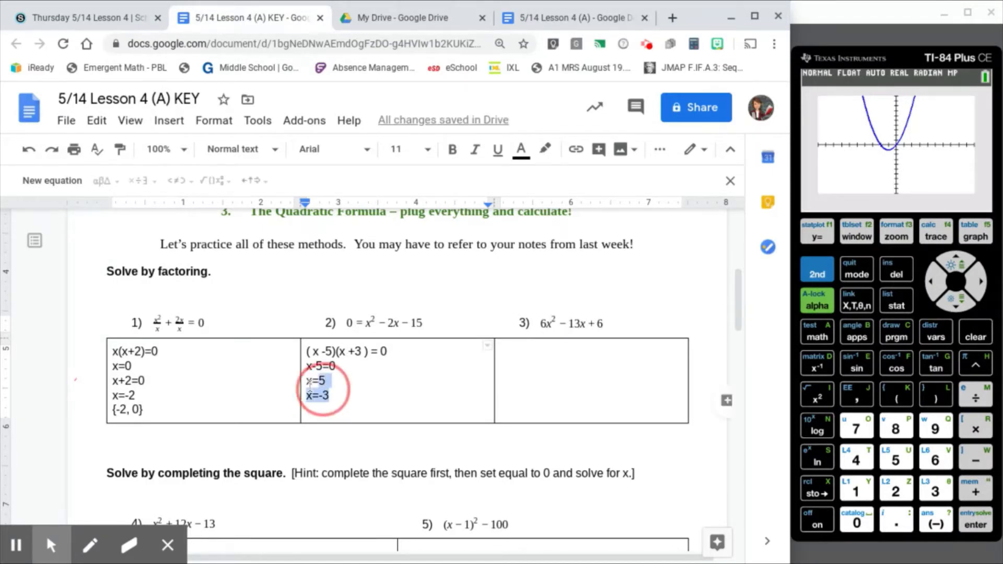
Append "= 0" to problem 3's expression so it reads as a full equation
{"action": "left_click", "coordinate": [564, 361]}
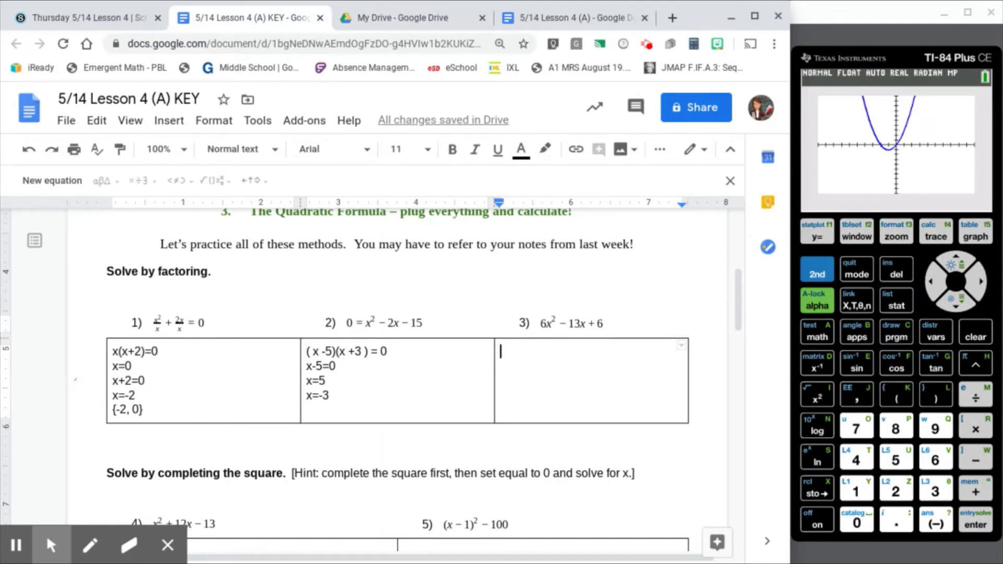
{"action": "left_click", "coordinate": [543, 324]}
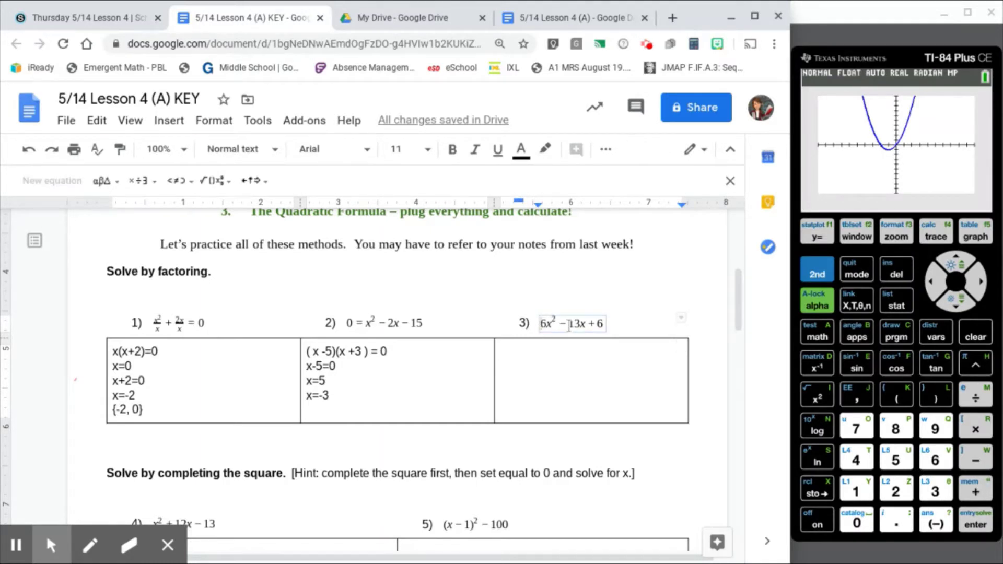
{"action": "left_click", "coordinate": [607, 324]}
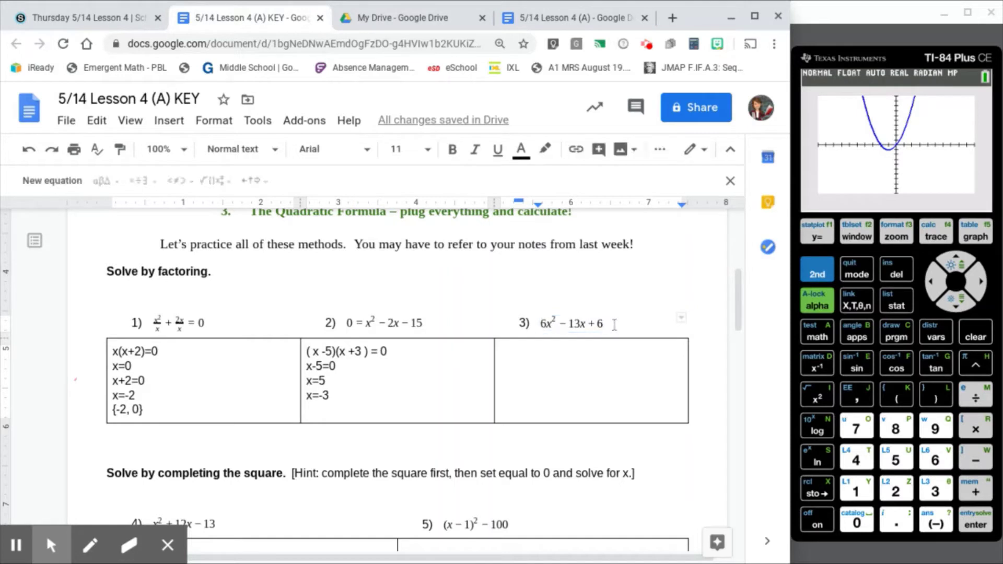
{"action": "key", "text": "Left"}
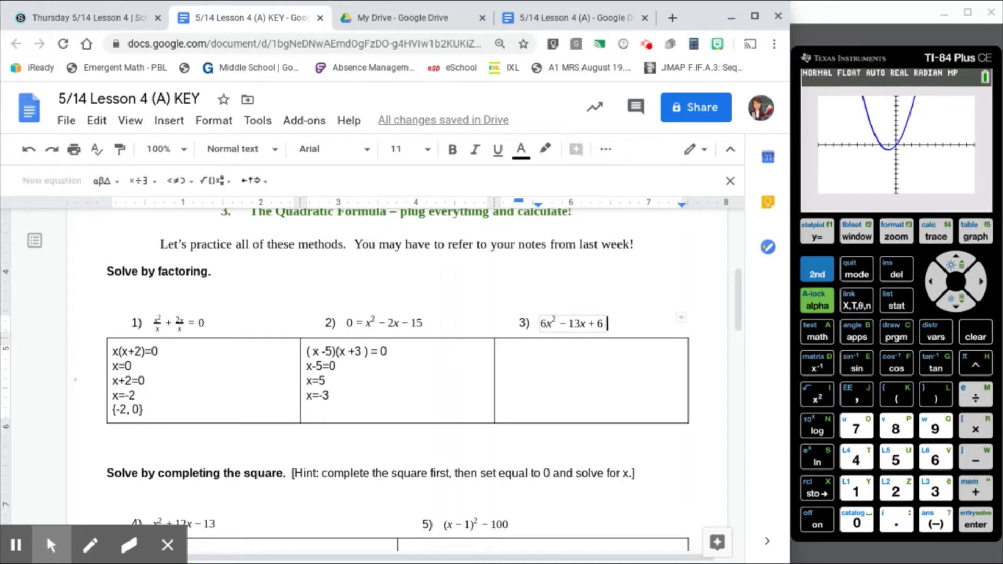
{"action": "type", "text": "=0"}
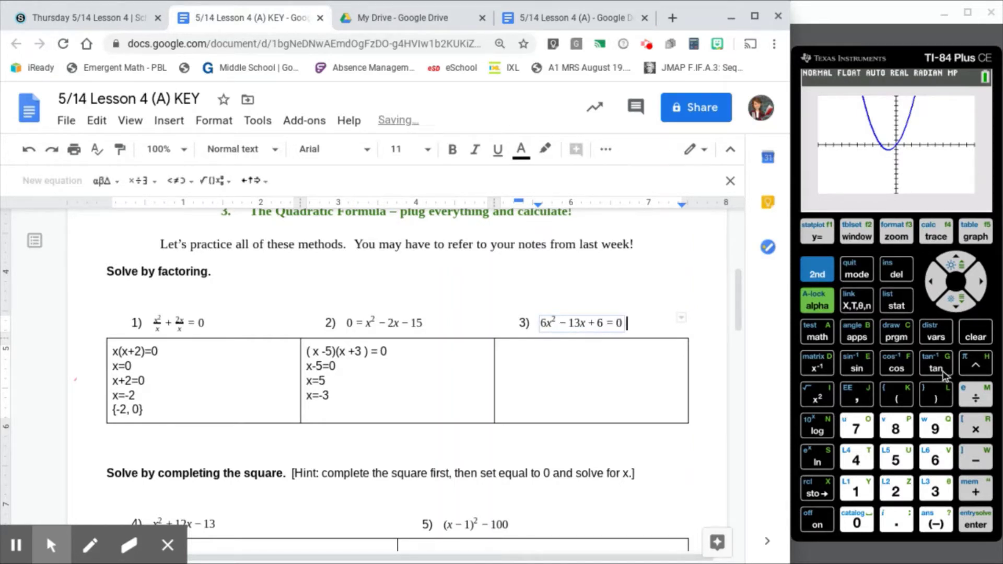
{"action": "left_click", "coordinate": [669, 393]}
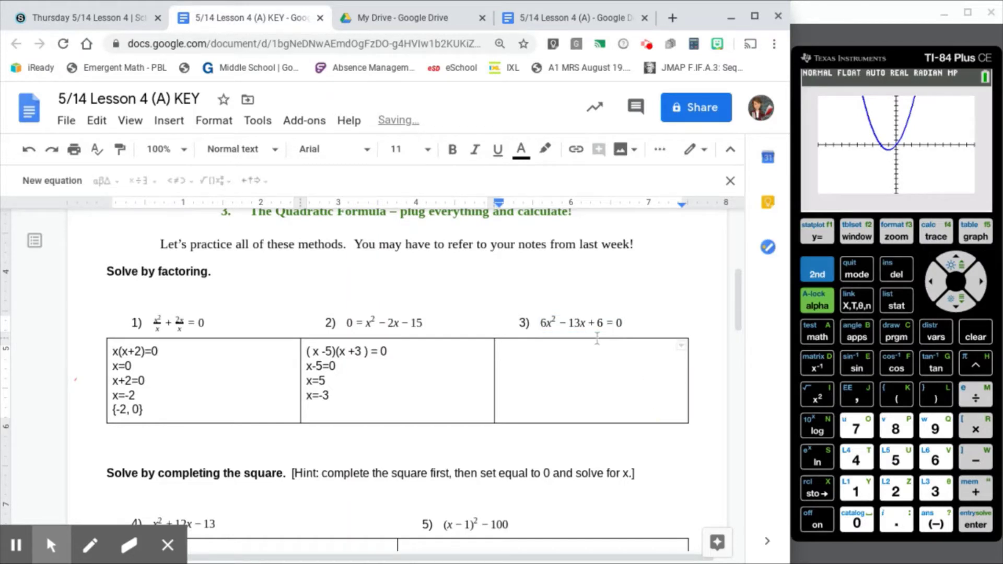
Insert the equation x² − 13x + 36 = 0 in problem 3's answer cell
{"action": "left_click_drag", "start_coordinate": [571, 323], "coordinate": [580, 324]}
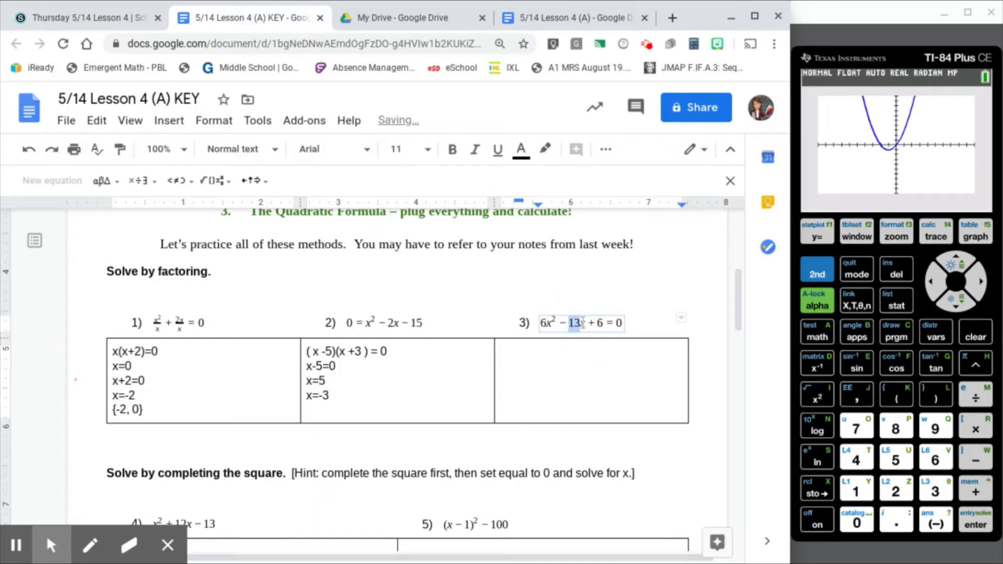
{"action": "left_click", "coordinate": [583, 354]}
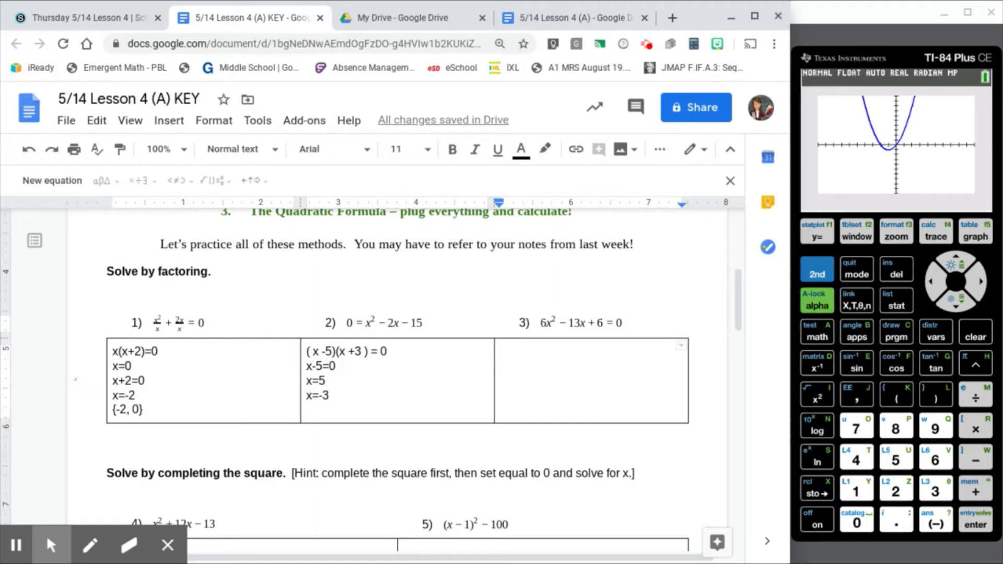
{"action": "left_click_drag", "start_coordinate": [541, 326], "coordinate": [558, 325]}
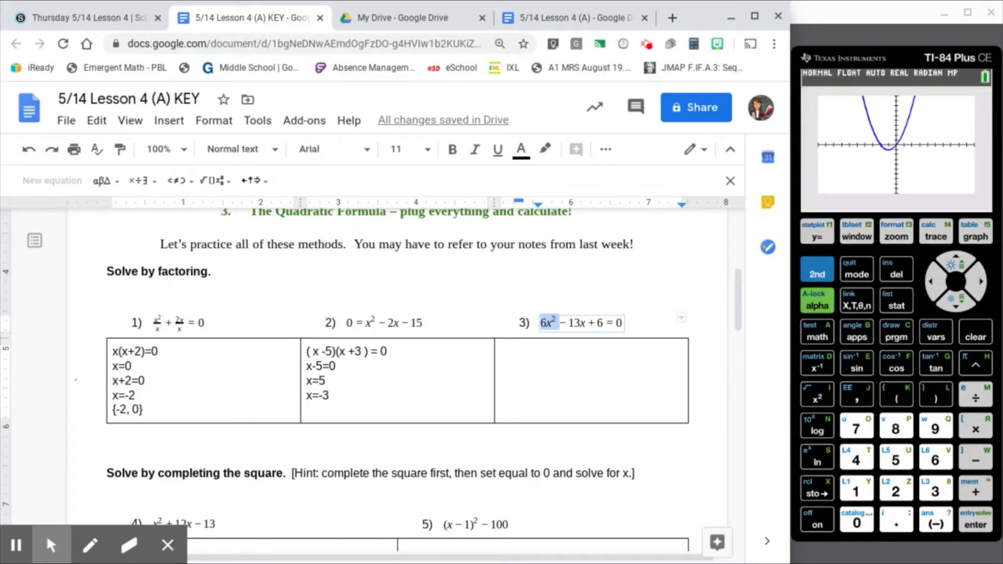
{"action": "left_click", "coordinate": [554, 364]}
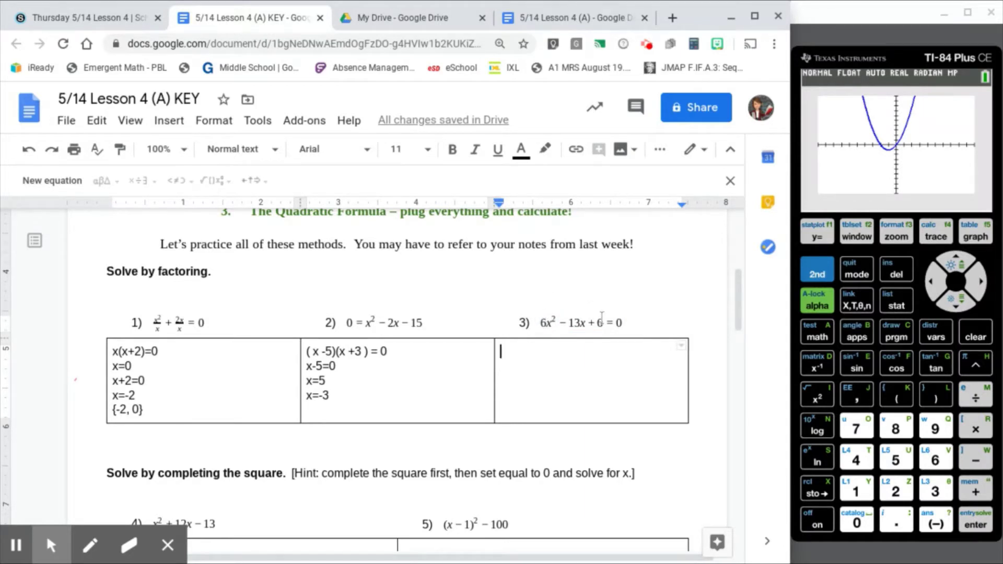
{"action": "left_click", "coordinate": [70, 183]}
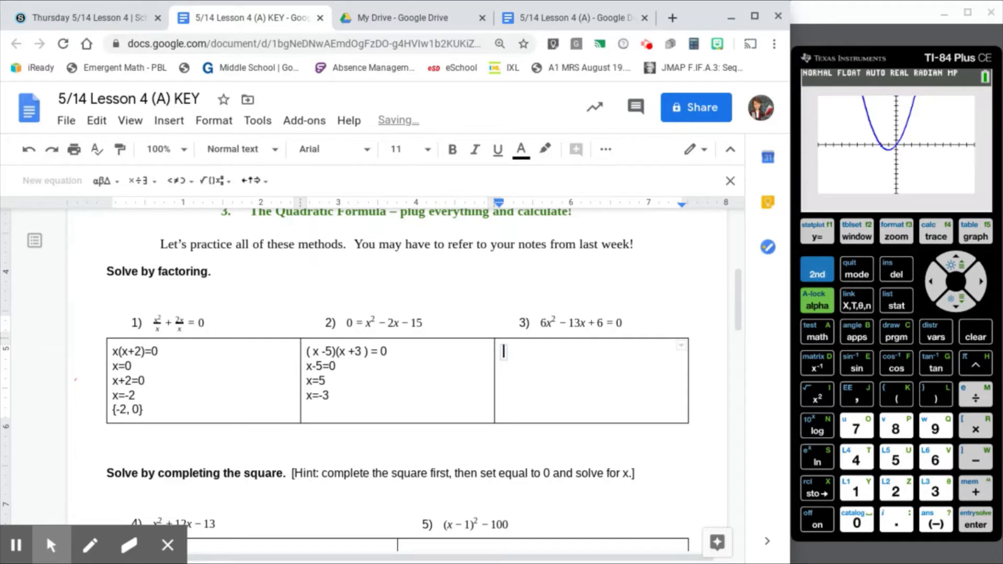
{"action": "type", "text": "x"}
{"action": "type", "text": "^2"}
{"action": "type", "text": "-1"}
{"action": "type", "text": "3x"}
{"action": "type", "text": "+36"}
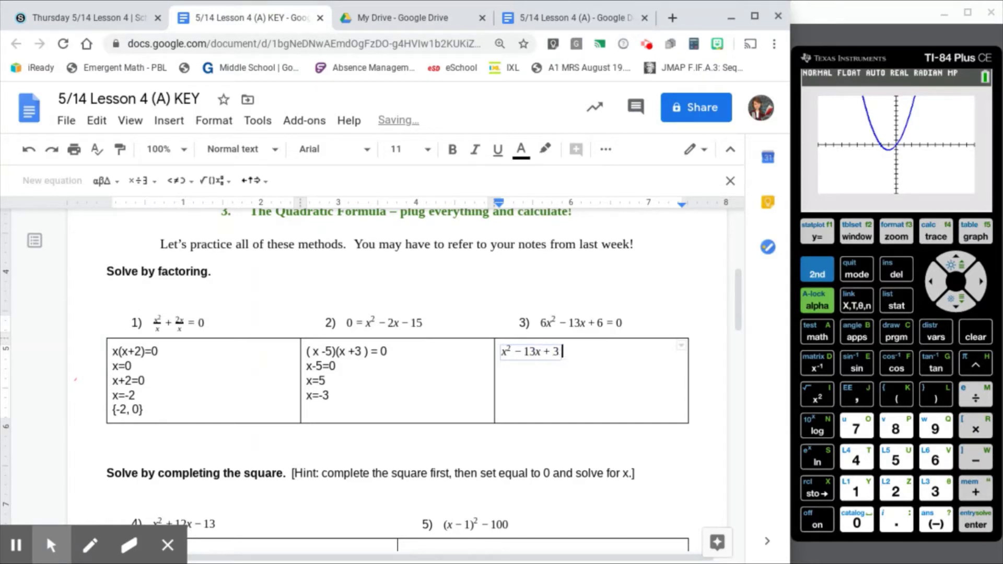
{"action": "type", "text": "=0"}
{"action": "key", "text": "Right"}
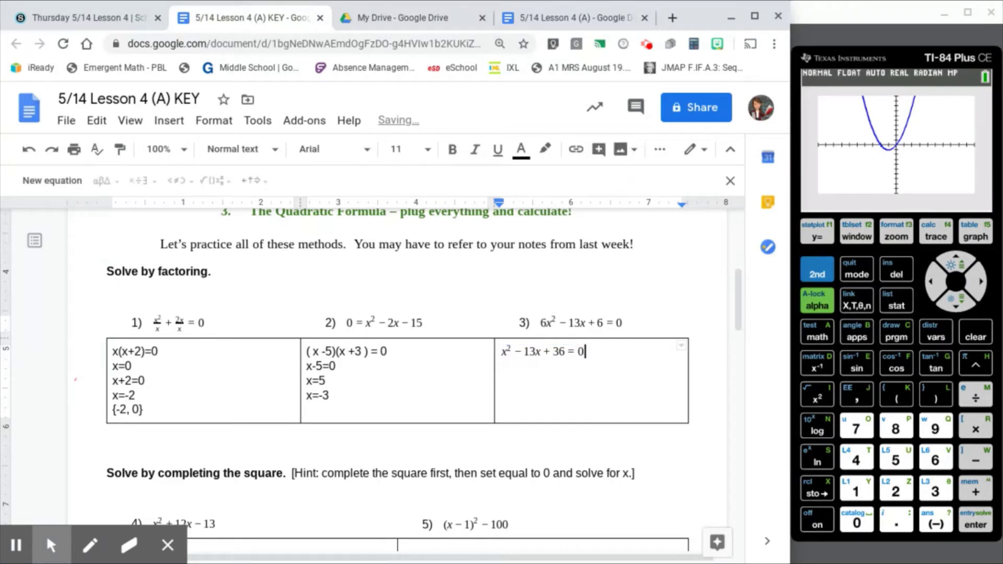
Add a line reading "()() = 0" below the equation in problem 3's answer cell
{"action": "key", "text": "Return"}
{"action": "type", "text": "0("}
{"action": "type", "text": "="}
{"action": "type", "text": "0"}
Fill both parentheses of problem 3's answer with "x-" and open the calculator's Y= editor
{"action": "double_click", "coordinate": [548, 353]}
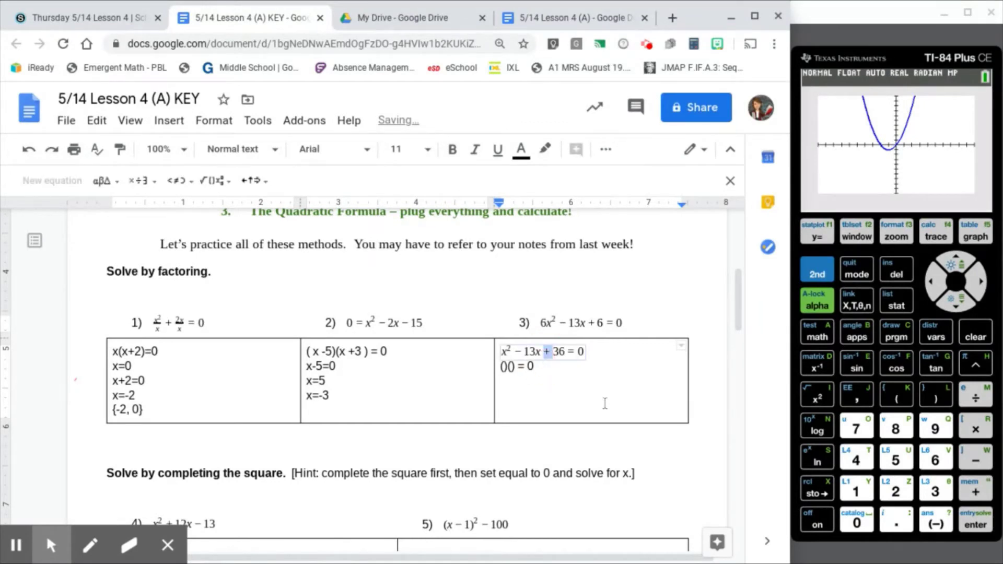
{"action": "left_click", "coordinate": [506, 369]}
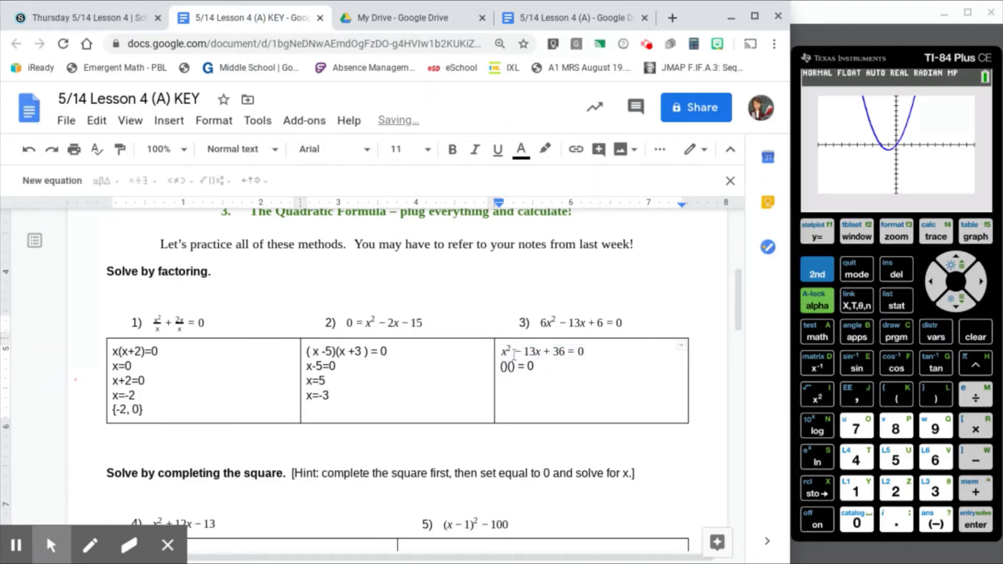
{"action": "left_click", "coordinate": [514, 356]}
{"action": "double_click", "coordinate": [517, 353]}
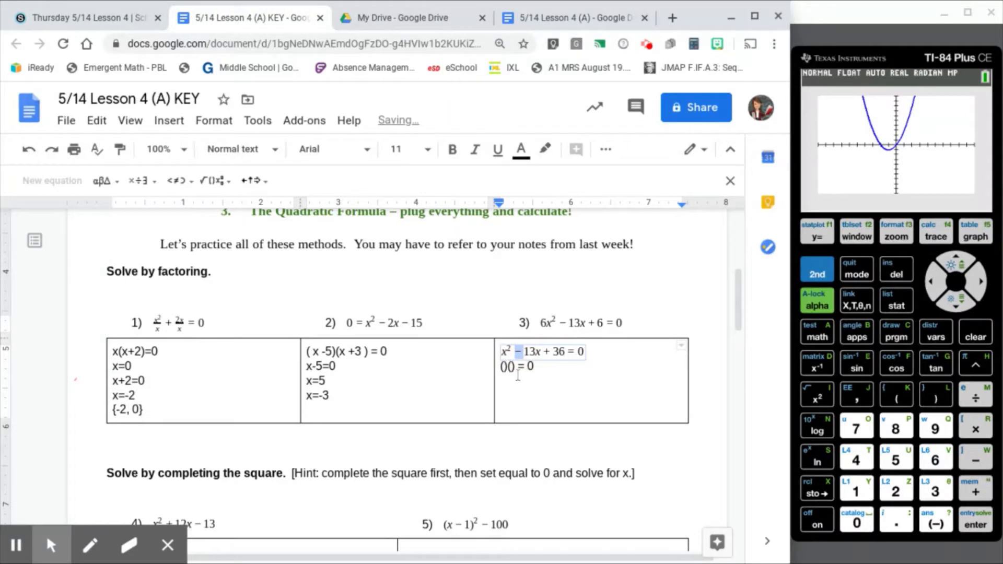
{"action": "left_click", "coordinate": [503, 367]}
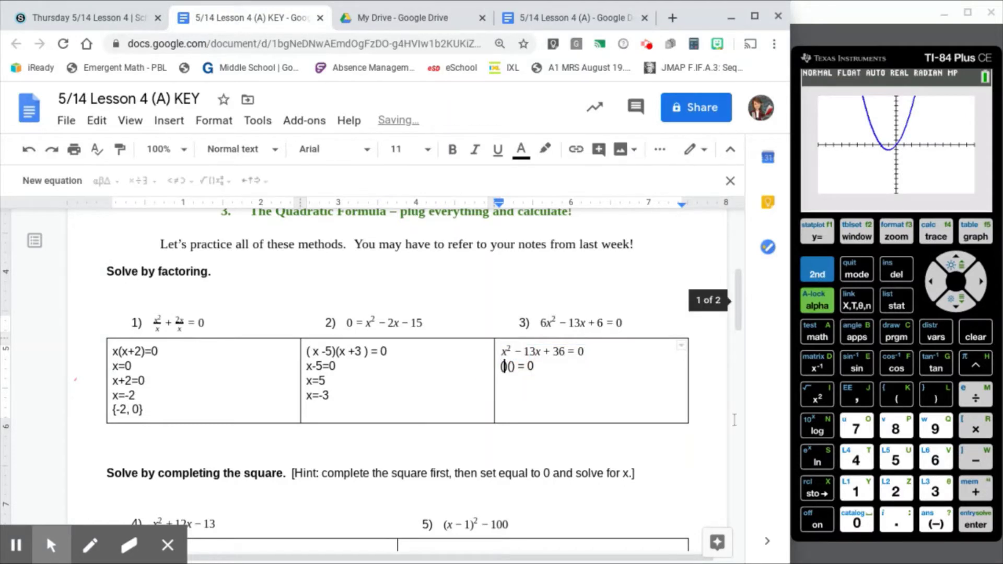
{"action": "type", "text": "x-"}
{"action": "key", "text": "Right"}
{"action": "key", "text": "Right"}
{"action": "type", "text": "x-"}
{"action": "left_click", "coordinate": [980, 338]}
{"action": "left_click", "coordinate": [818, 235]}
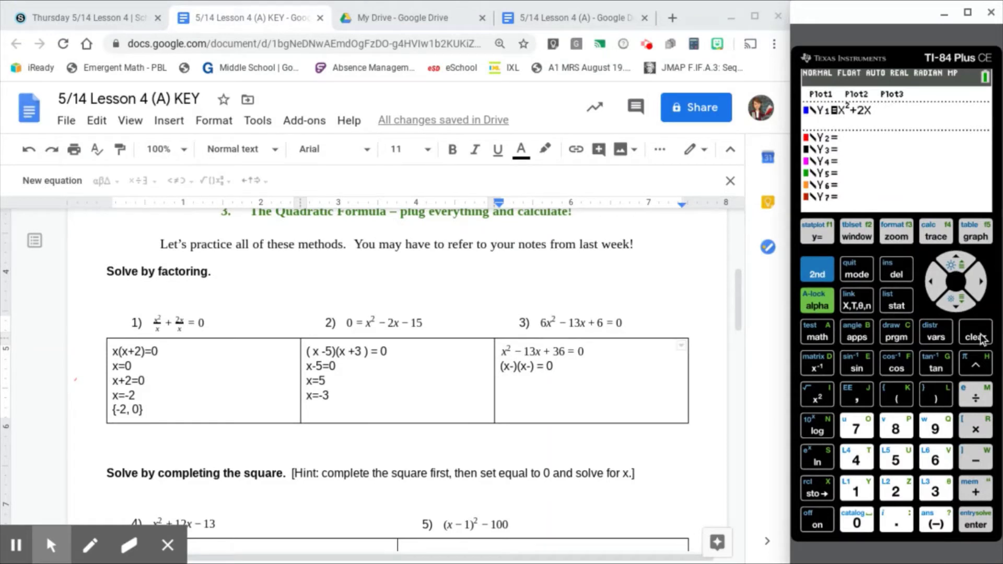
Complete problem 3's factors with 9 in the first parentheses and 4 in the second
{"action": "left_click", "coordinate": [517, 367]}
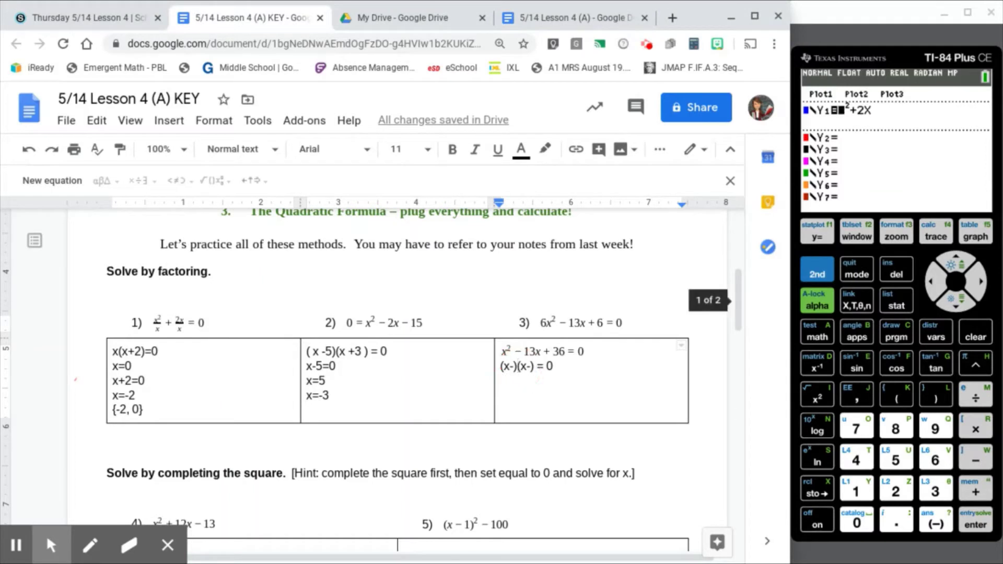
{"action": "type", "text": "9"}
{"action": "key", "text": "Right"}
{"action": "key", "text": "Right"}
{"action": "key", "text": "Right"}
{"action": "key", "text": "Right"}
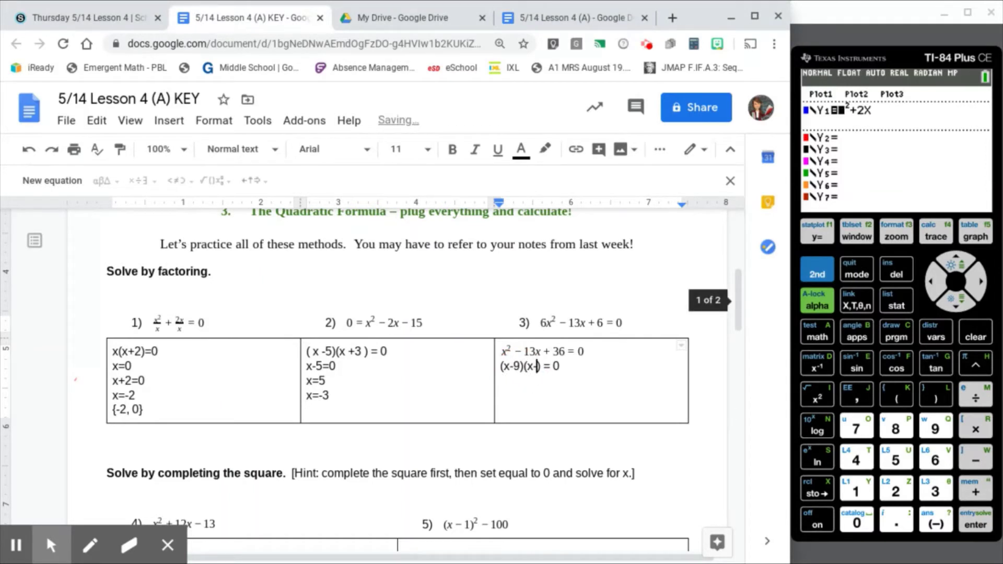
{"action": "type", "text": "4"}
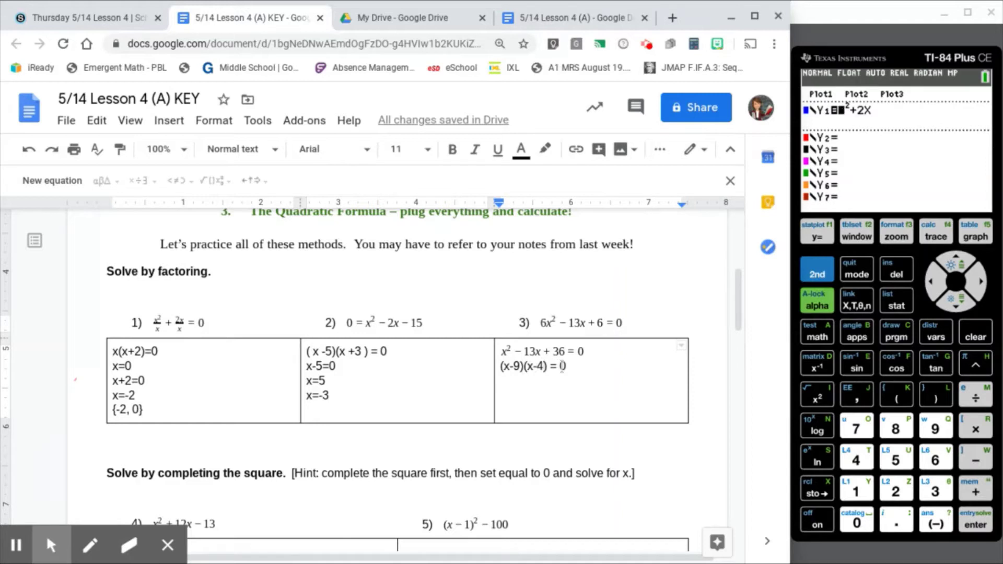
Write "/6" beneath each of problem 3's factors and start a new equation with "(x -" on the following line
{"action": "left_click", "coordinate": [574, 369]}
{"action": "key", "text": "Return"}
{"action": "type", "text": "/6 "}
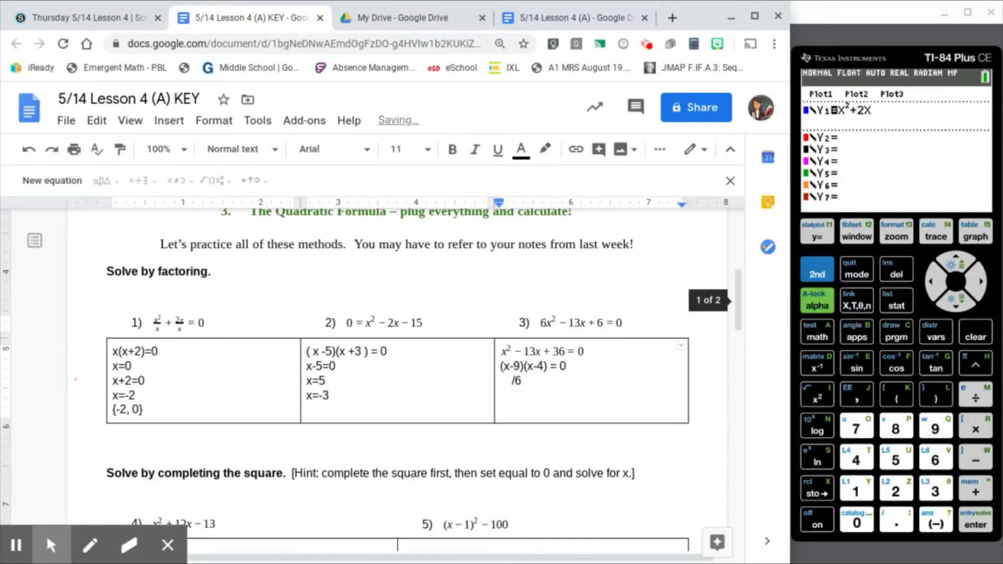
{"action": "type", "text": "     /6"}
{"action": "key", "text": "Return"}
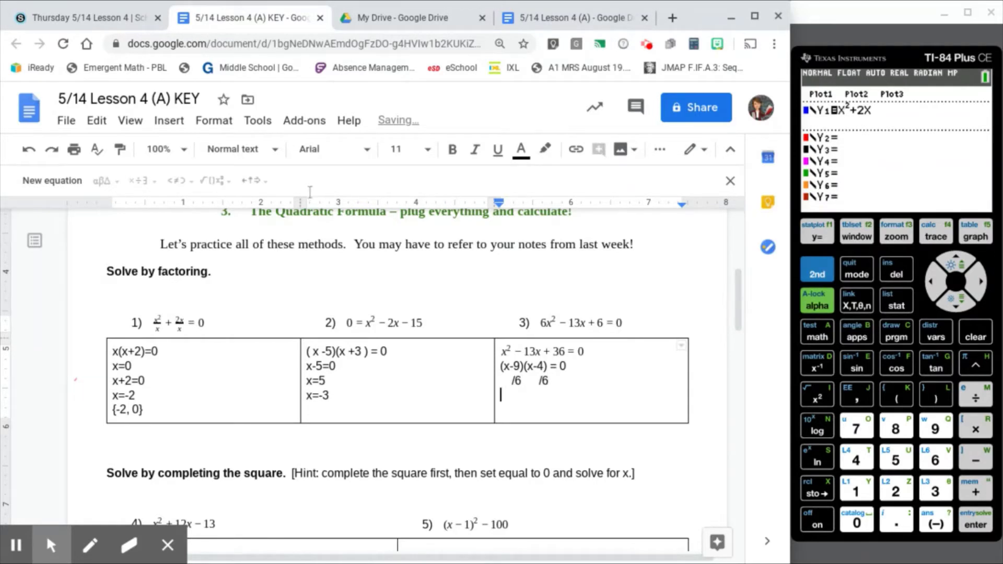
{"action": "left_click", "coordinate": [55, 181]}
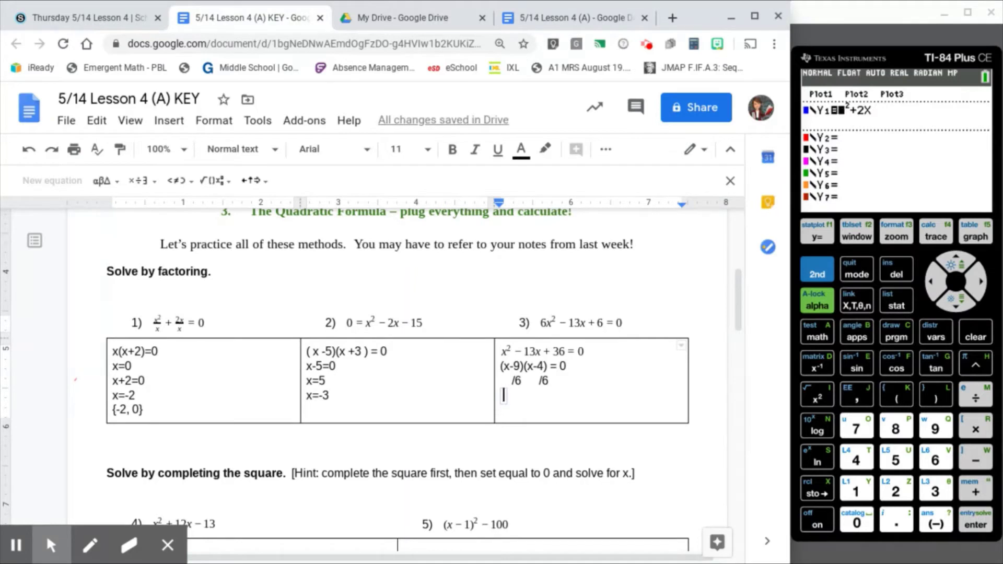
{"action": "type", "text": "(x-"}
Calculate 9/6 on the calculator's home screen and convert the answer to a fraction
{"action": "left_click", "coordinate": [808, 253]}
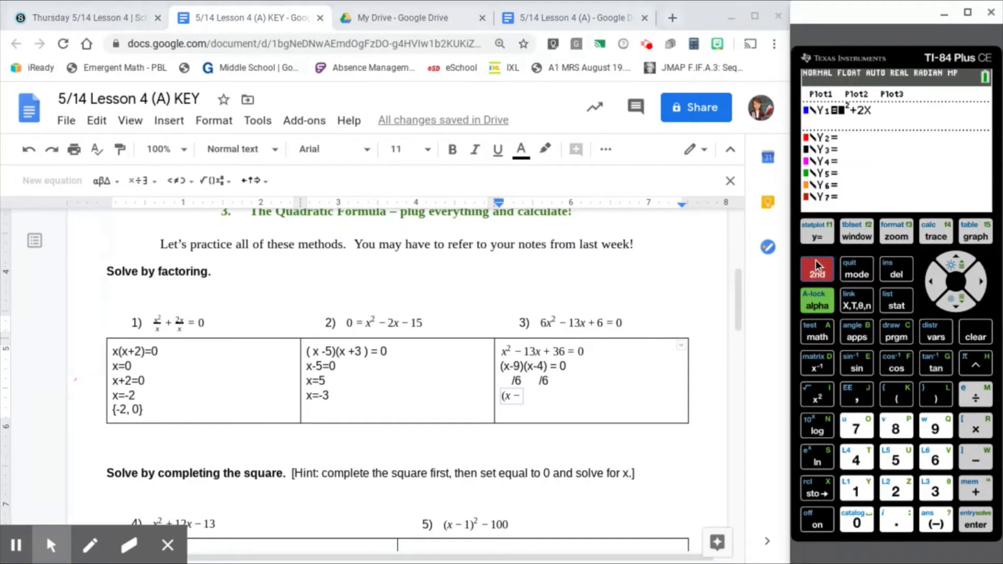
{"action": "left_click", "coordinate": [853, 268]}
{"action": "left_click", "coordinate": [935, 428]}
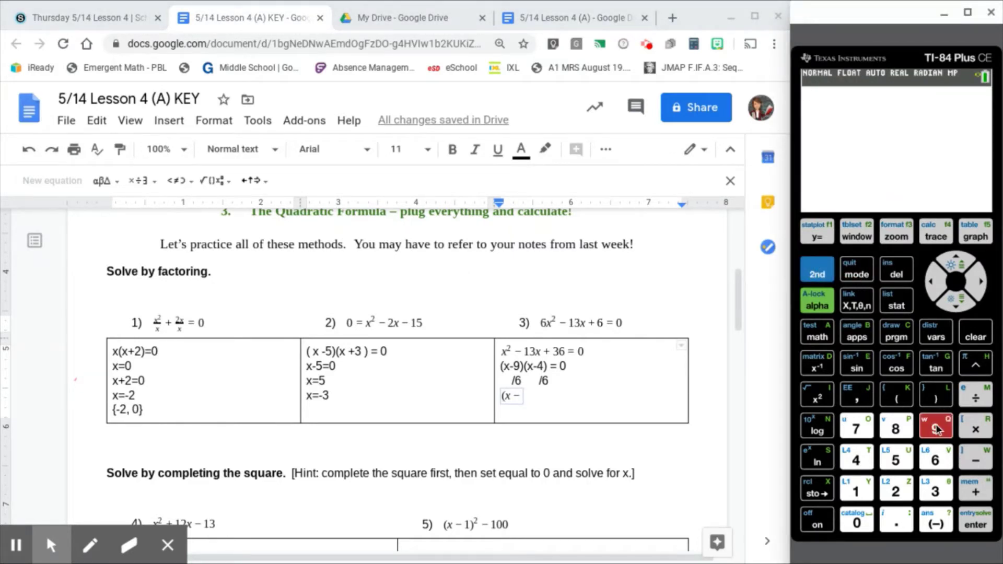
{"action": "left_click", "coordinate": [967, 405]}
{"action": "left_click", "coordinate": [936, 460]}
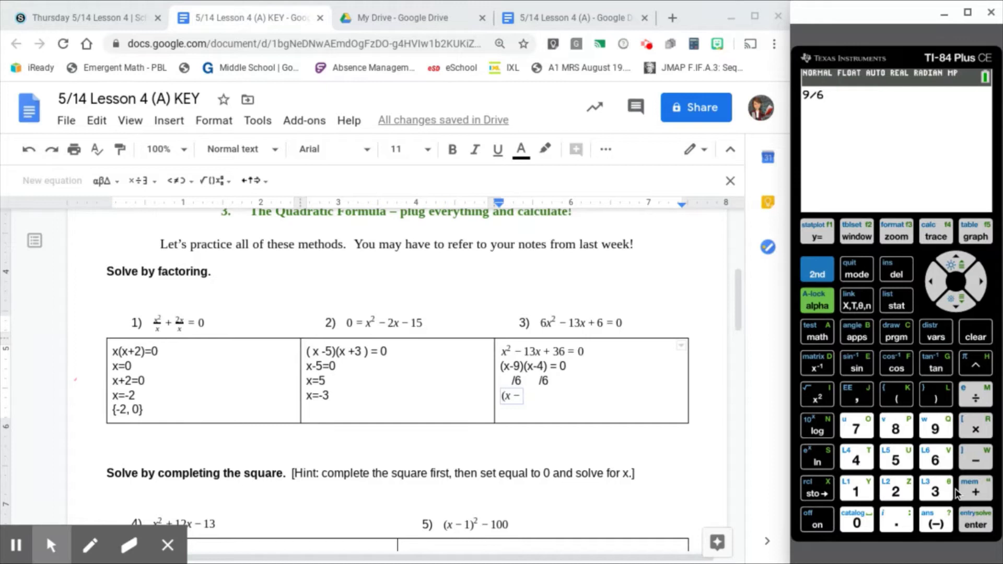
{"action": "left_click", "coordinate": [976, 525]}
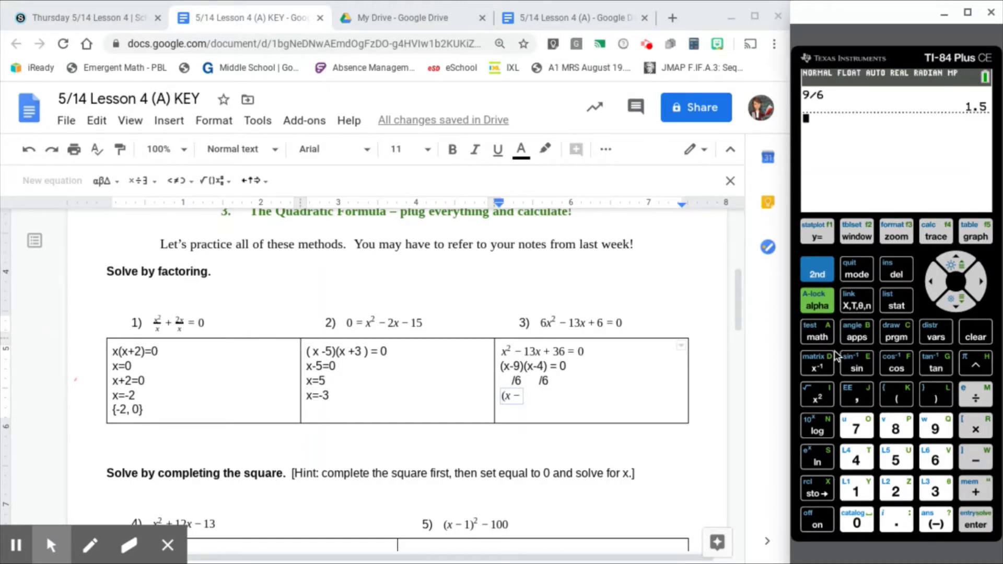
{"action": "left_click", "coordinate": [817, 337]}
{"action": "left_click", "coordinate": [977, 524]}
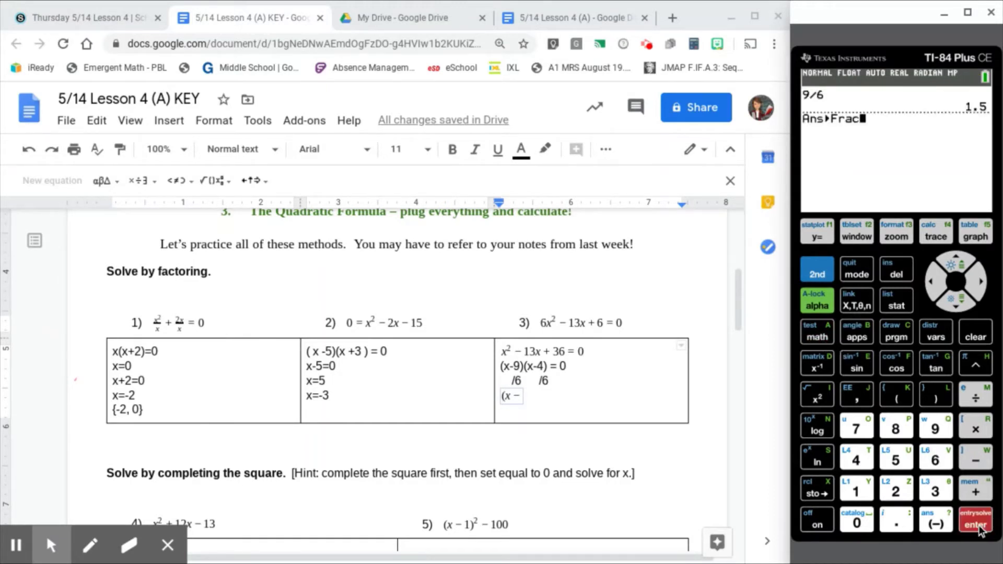
{"action": "left_click", "coordinate": [976, 525]}
Insert the fraction 3/2 after "(x -" in problem 3's new equation
{"action": "left_click", "coordinate": [521, 396]}
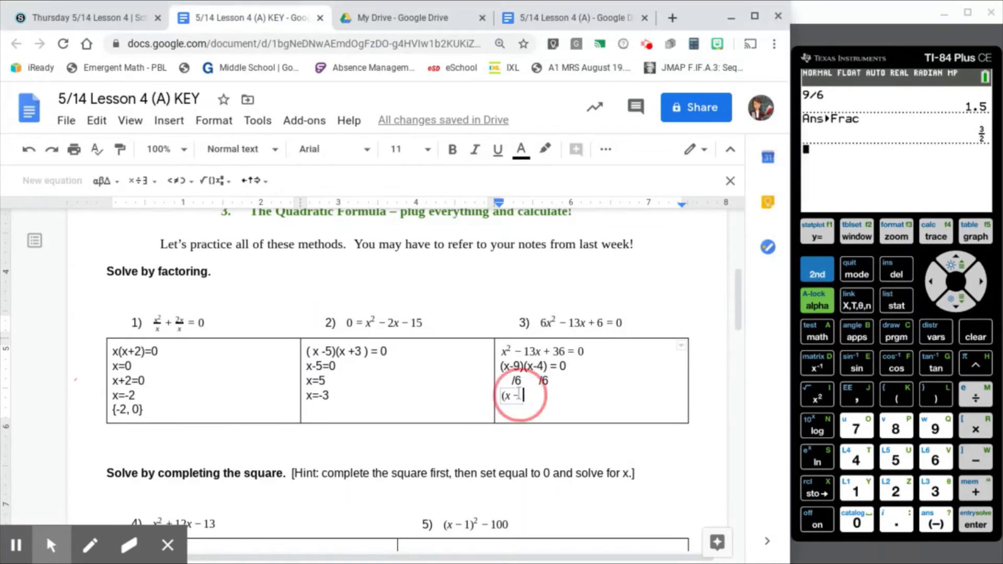
{"action": "left_click", "coordinate": [216, 180]}
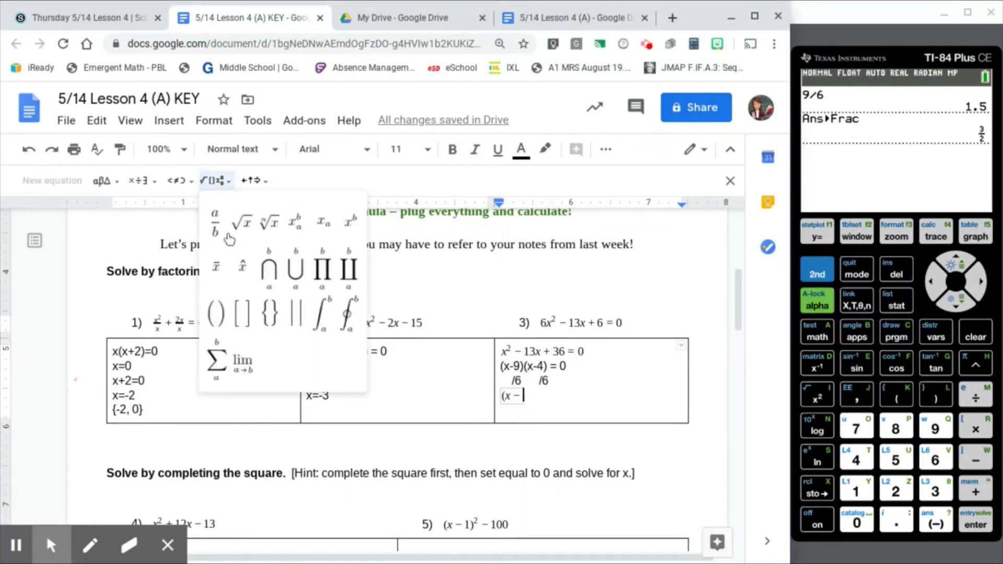
{"action": "left_click", "coordinate": [216, 225]}
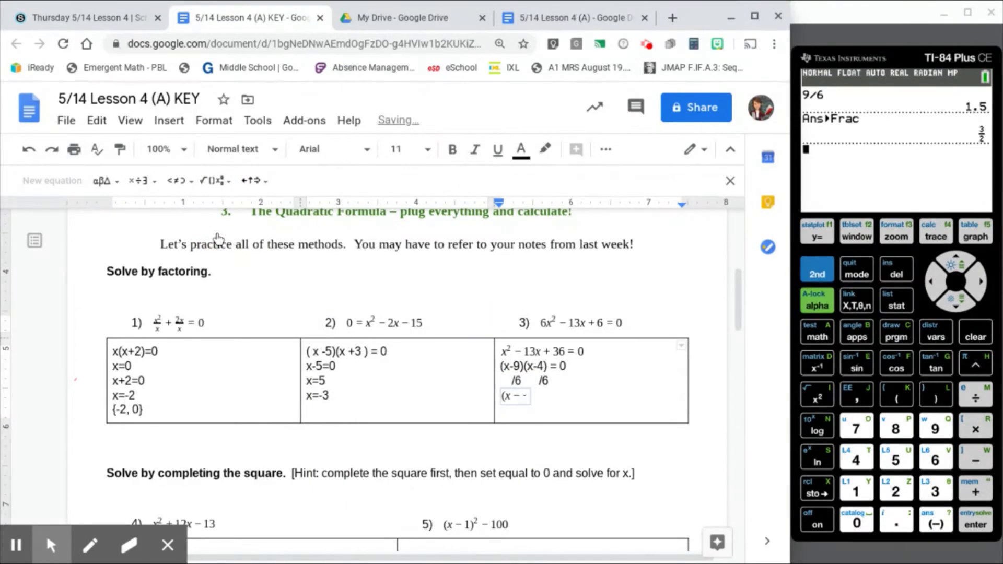
{"action": "type", "text": "3/"}
{"action": "key", "text": "Right"}
{"action": "type", "text": "2"}
{"action": "key", "text": "Right"}
Complete problem 3's fractional factor line with a second factor, (x - 2/3), using a stacked fraction
{"action": "type", "text": ")("}
{"action": "type", "text": "x-"}
{"action": "left_click", "coordinate": [213, 181]}
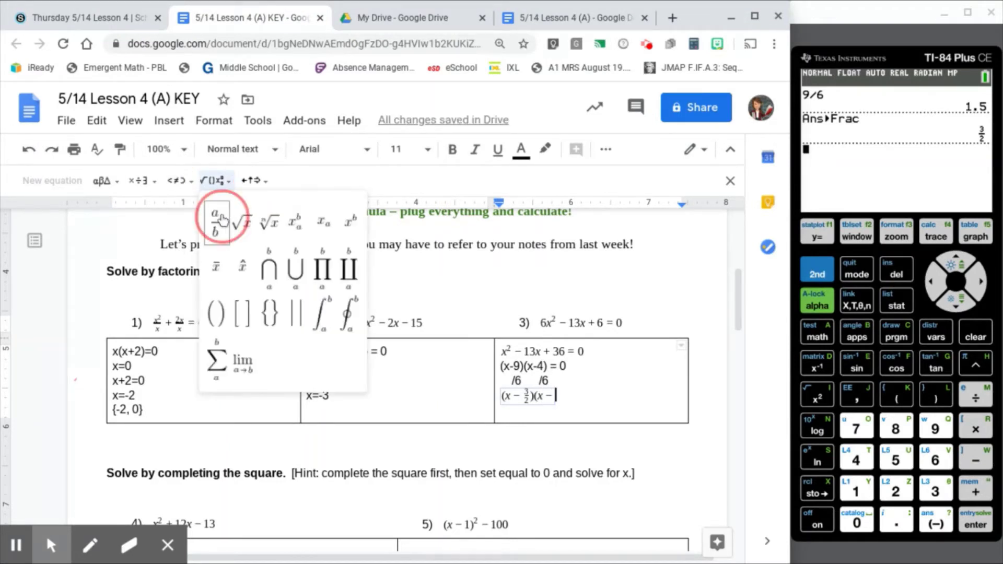
{"action": "left_click", "coordinate": [226, 214]}
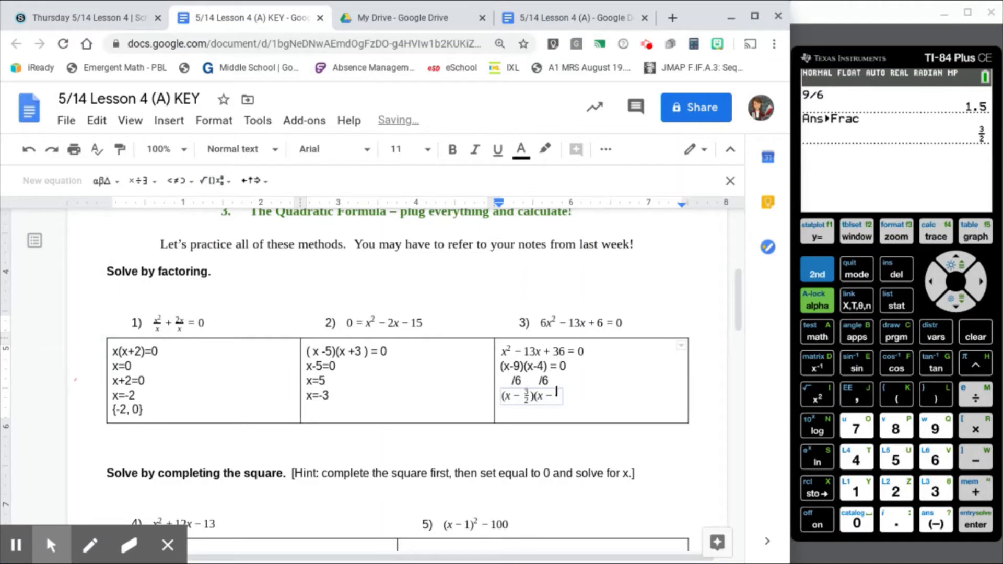
{"action": "type", "text": "2/3"}
{"action": "key", "text": "Right"}
{"action": "type", "text": ")"}
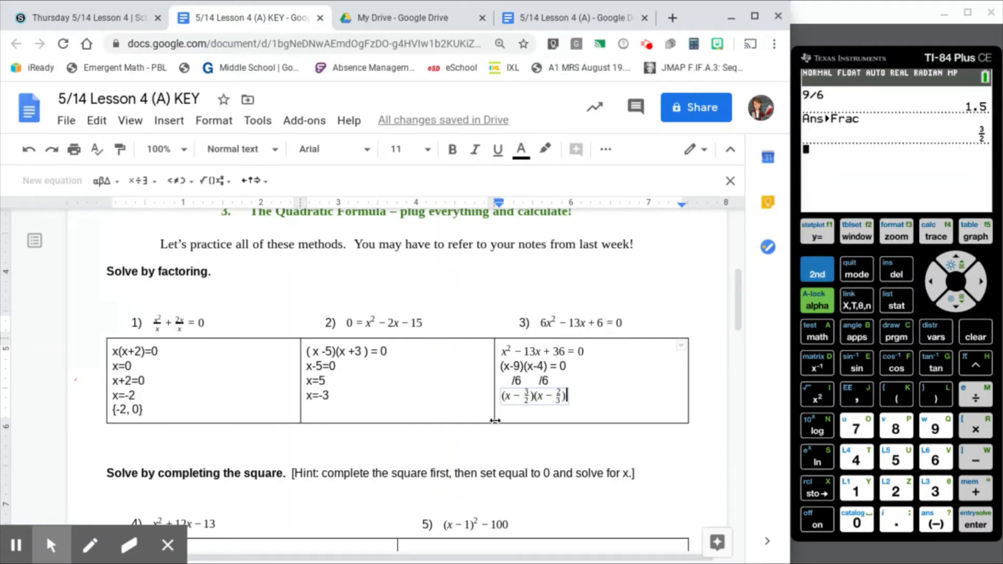
Write "(2x-3)(3x-2) = 0" as plain text on a new line below problem 3's fractional factors
{"action": "left_click", "coordinate": [528, 407]}
{"action": "left_click", "coordinate": [597, 396]}
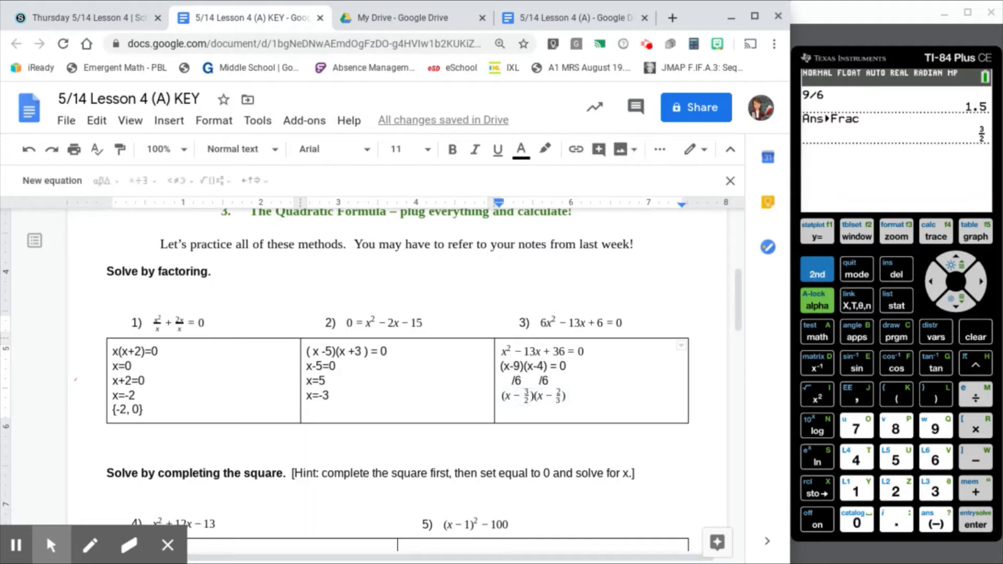
{"action": "key", "text": "Return"}
{"action": "type", "text": "(2"}
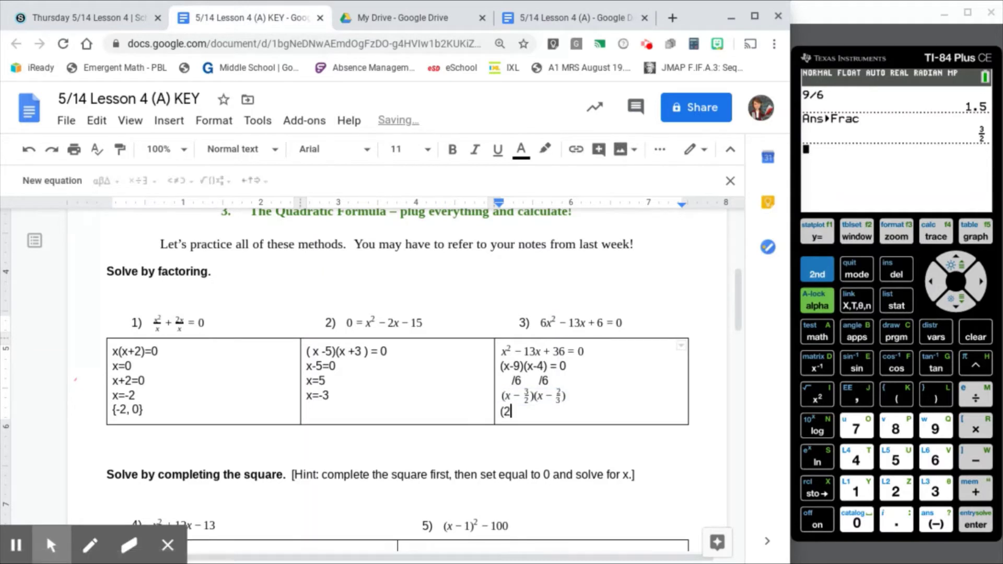
{"action": "type", "text": "x-3)(3x-2) = 0"}
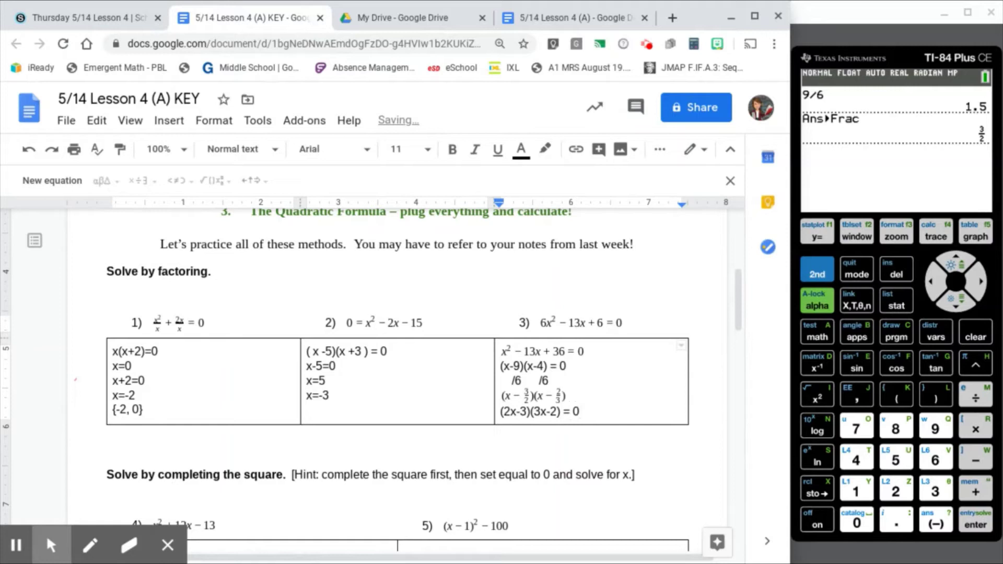
Set problem 3's first factor to zero as "2x-3=0" and write "+3 +3" beneath its two sides
{"action": "key", "text": "Return"}
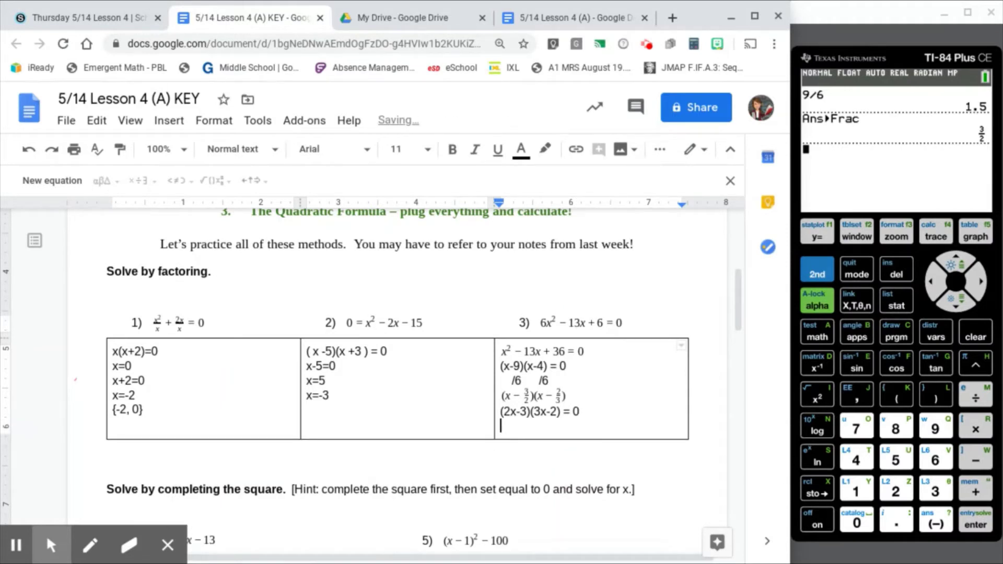
{"action": "type", "text": "2x-3="}
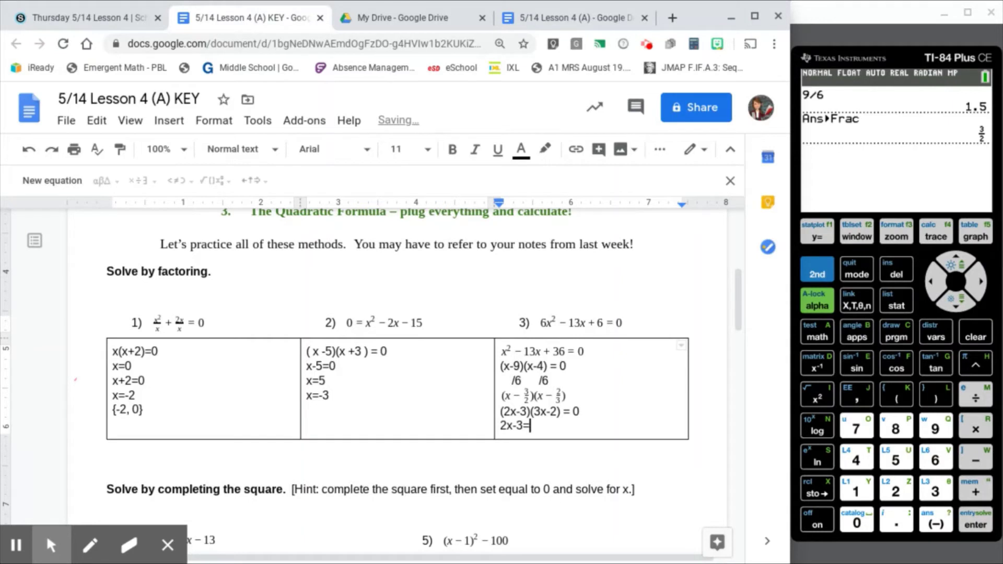
{"action": "type", "text": "0"}
{"action": "key", "text": "Return"}
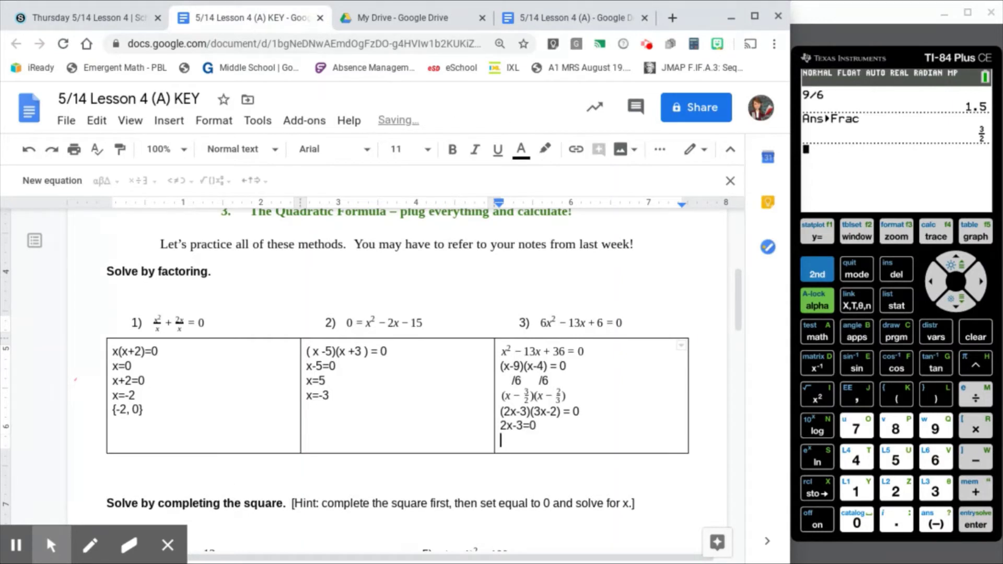
{"action": "type", "text": "+3  +3"}
{"action": "key", "text": "Return"}
Write "2x=3" with "/2 /2" beneath it and the solution "X = 3/2" on the following line
{"action": "type", "text": "2"}
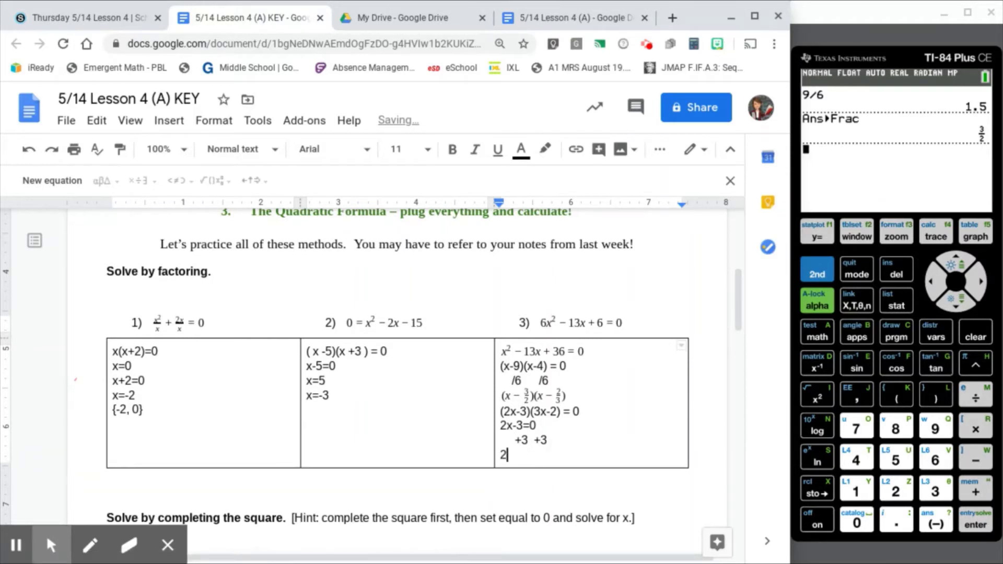
{"action": "type", "text": "x=3"}
{"action": "key", "text": "Return"}
{"action": "type", "text": "/2 "}
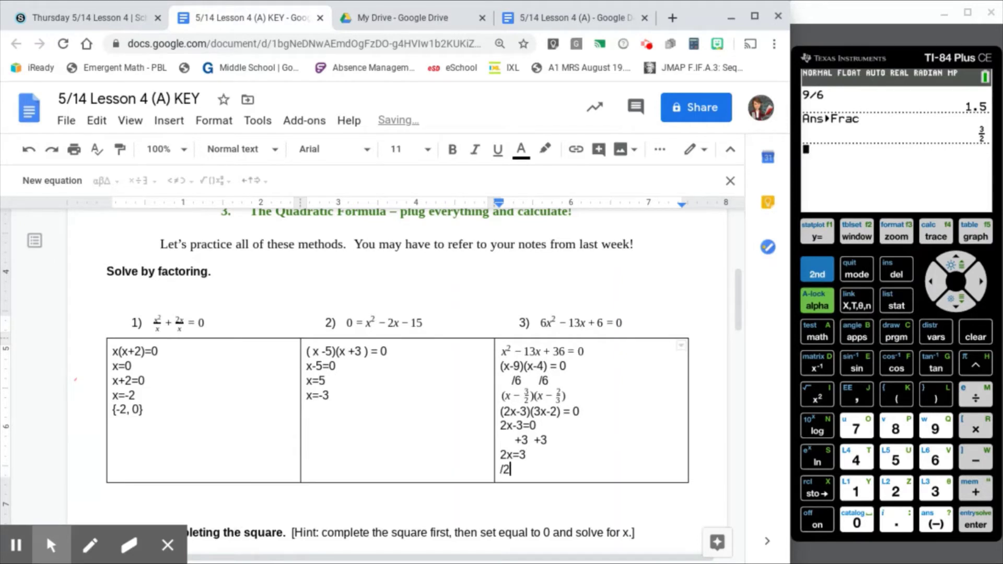
{"action": "type", "text": "   /2"}
{"action": "key", "text": "Return"}
{"action": "type", "text": "x ="}
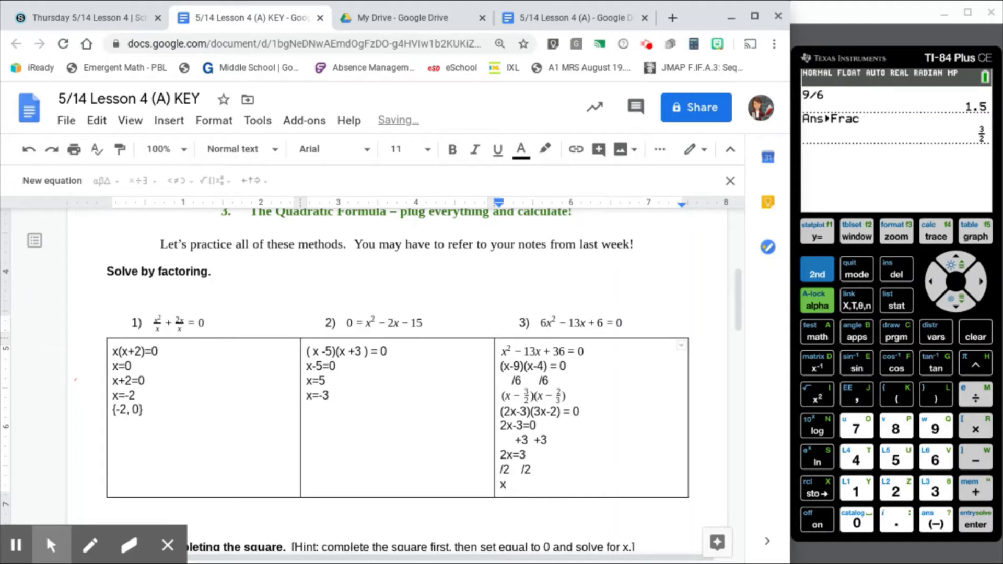
{"action": "type", "text": " 3/2"}
{"action": "key", "text": "Return"}
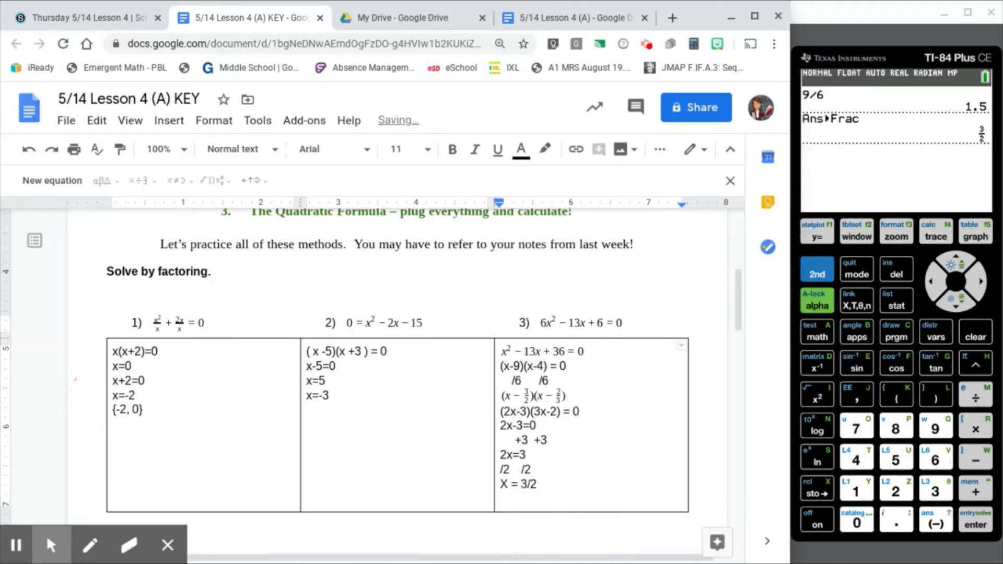
Set problem 3's second factor to zero as "3x-2=0" and write its solution "X = 2/3" below
{"action": "type", "text": "("}
{"action": "key", "text": "BackSpace"}
{"action": "type", "text": "3x-2=0"}
{"action": "key", "text": "Return"}
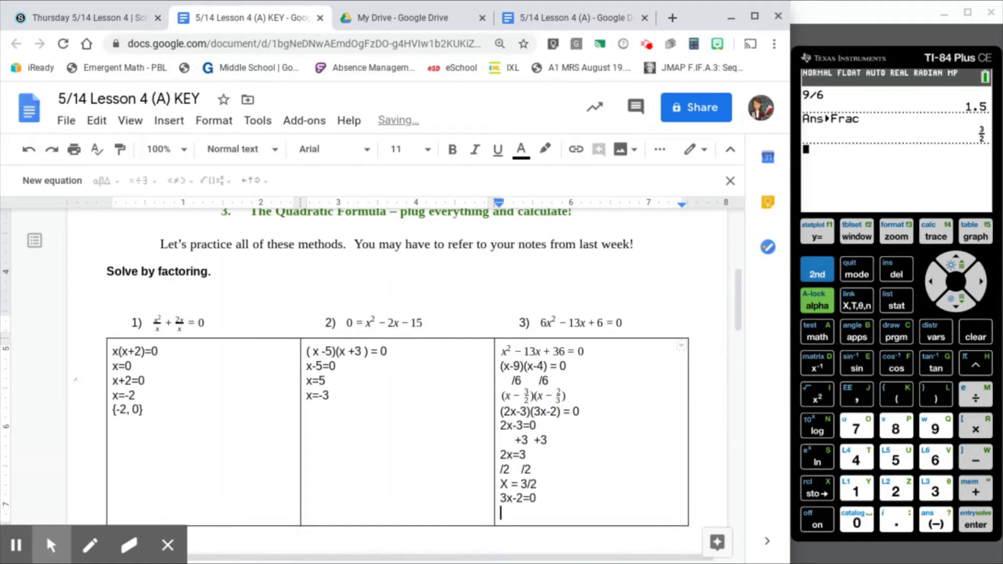
{"action": "type", "text": "X = 2/3"}
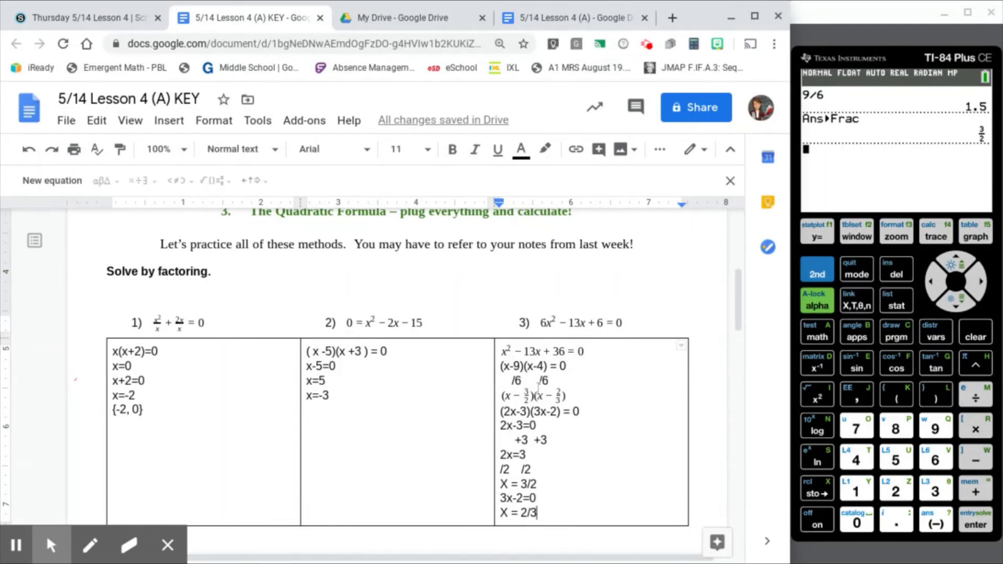
Place the insertion point in the empty answer cell under problem 4
{"action": "scroll", "coordinate": [538, 388], "scroll_direction": "down", "scroll_amount": 4}
{"action": "scroll", "coordinate": [539, 389], "scroll_direction": "down", "scroll_amount": 1}
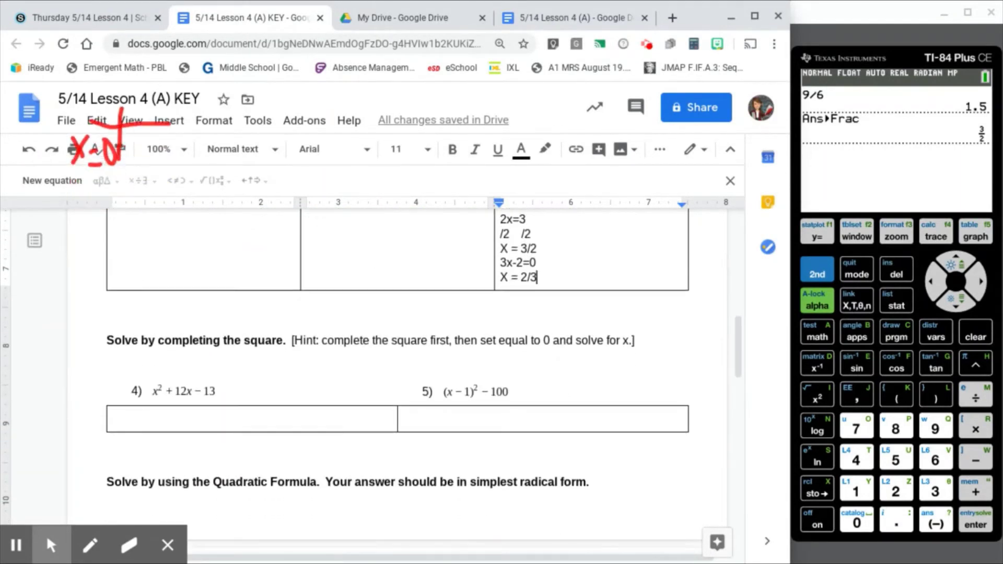
{"action": "scroll", "coordinate": [262, 350], "scroll_direction": "down", "scroll_amount": 2}
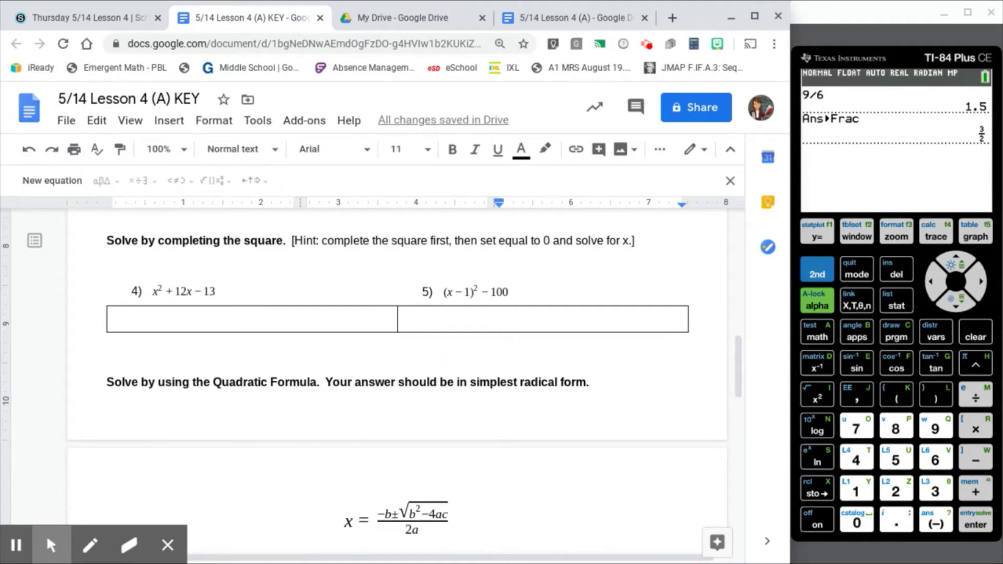
{"action": "left_click", "coordinate": [256, 332]}
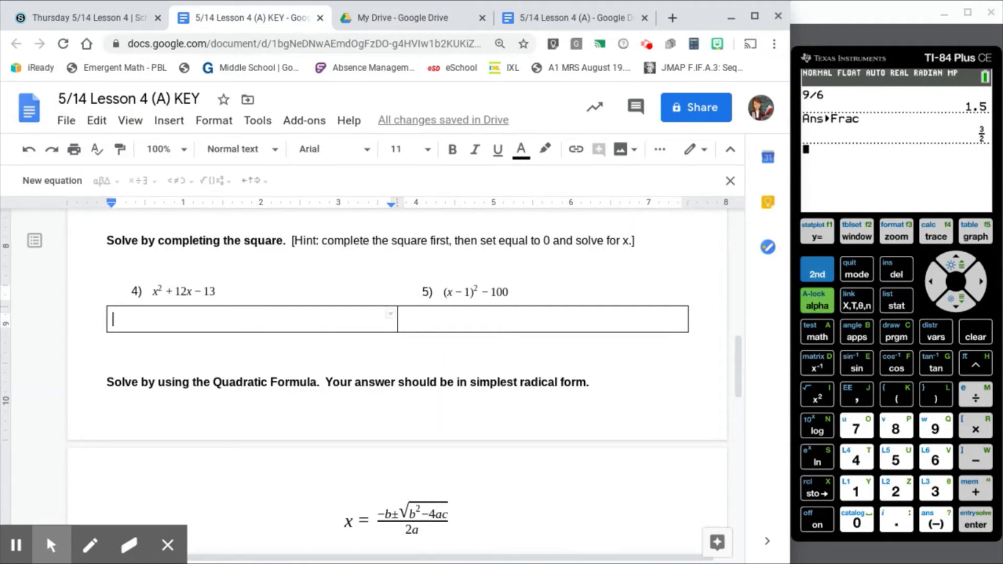
{"action": "type", "text": "( )"}
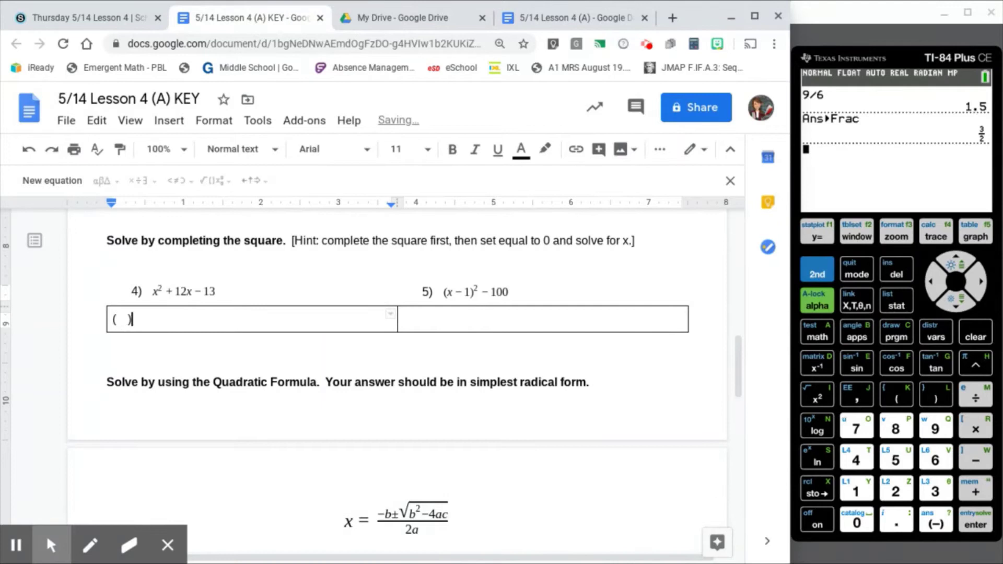
{"action": "type", "text": "^2"}
{"action": "key", "text": "BackSpace"}
{"action": "key", "text": "BackSpace"}
{"action": "key", "text": "BackSpace"}
{"action": "key", "text": "BackSpace"}
{"action": "key", "text": "BackSpace"}
{"action": "key", "text": "BackSpace"}
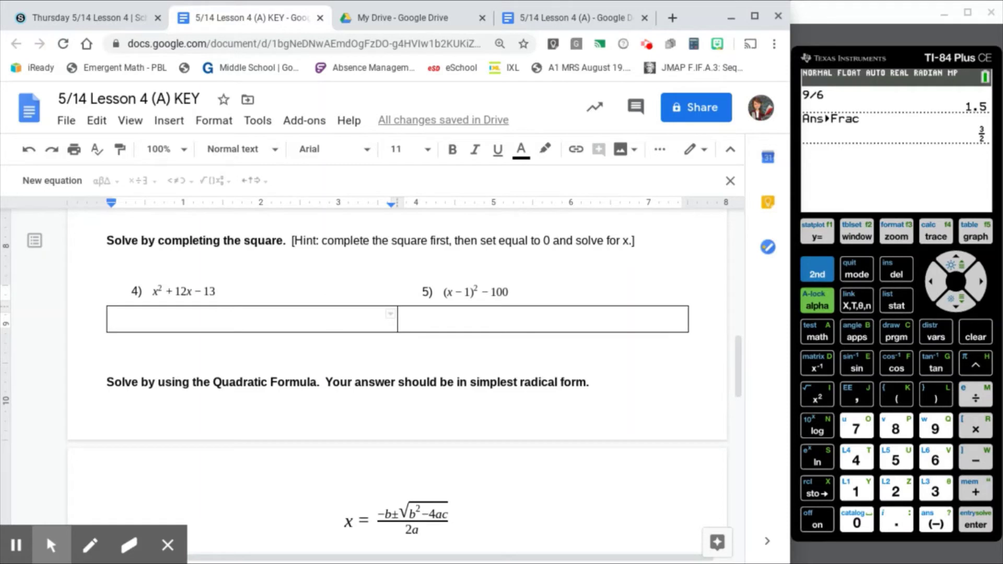
Write "12/2 =6" in problem 4's answer cell, followed by the equation 6² = 36
{"action": "type", "text": "12/2 "}
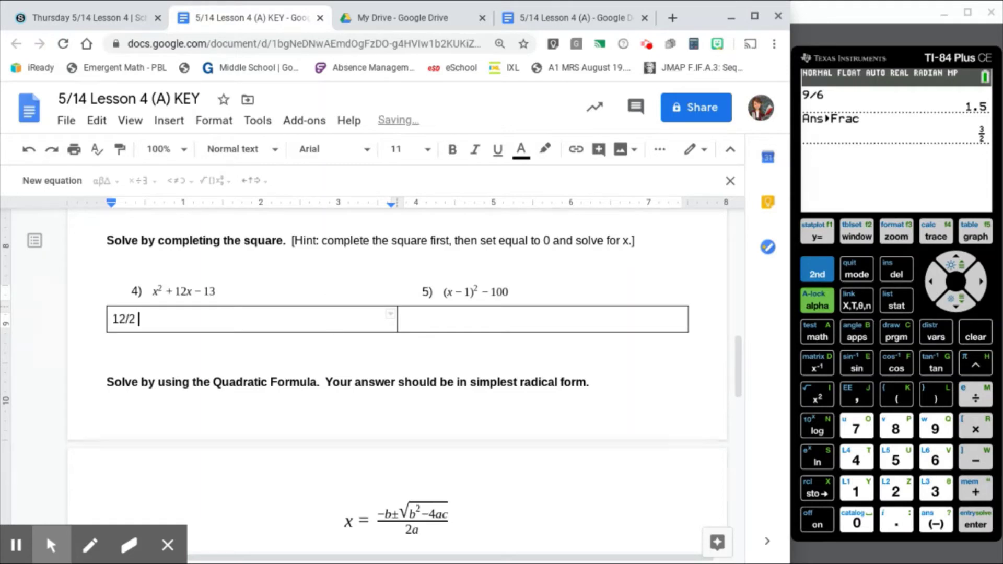
{"action": "type", "text": "=6"}
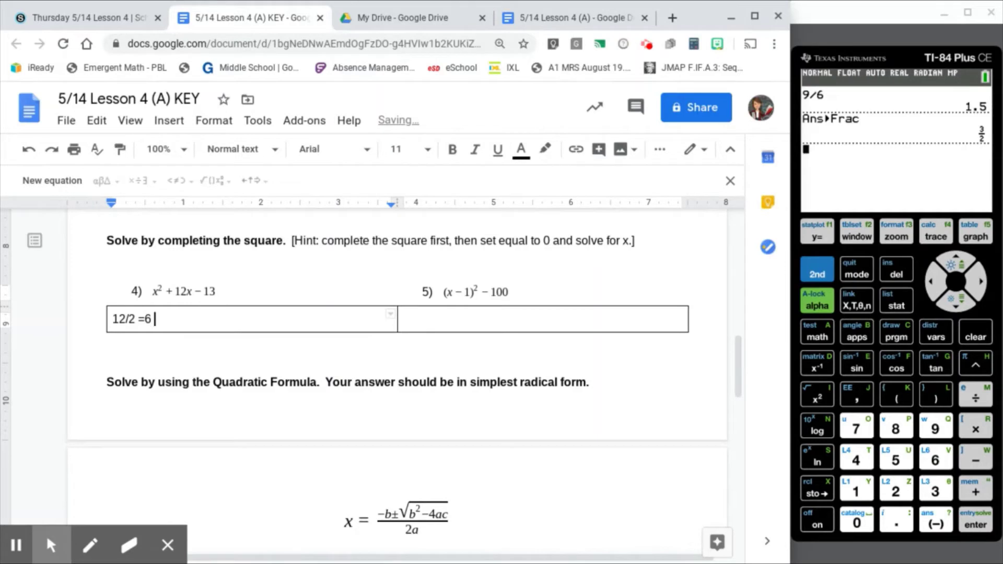
{"action": "left_click", "coordinate": [68, 183]}
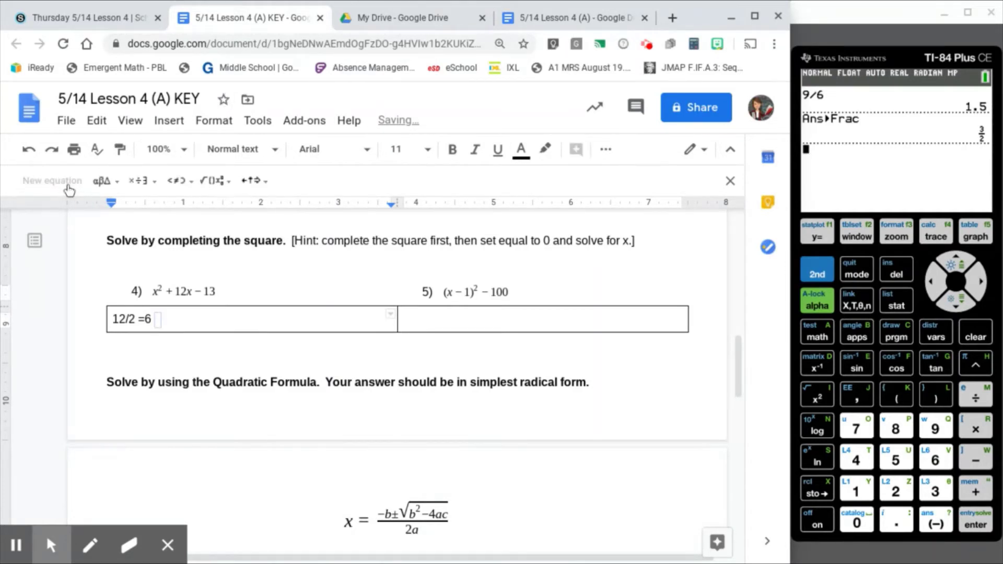
{"action": "type", "text": "6^2"}
{"action": "key", "text": "Right"}
{"action": "type", "text": "=36"}
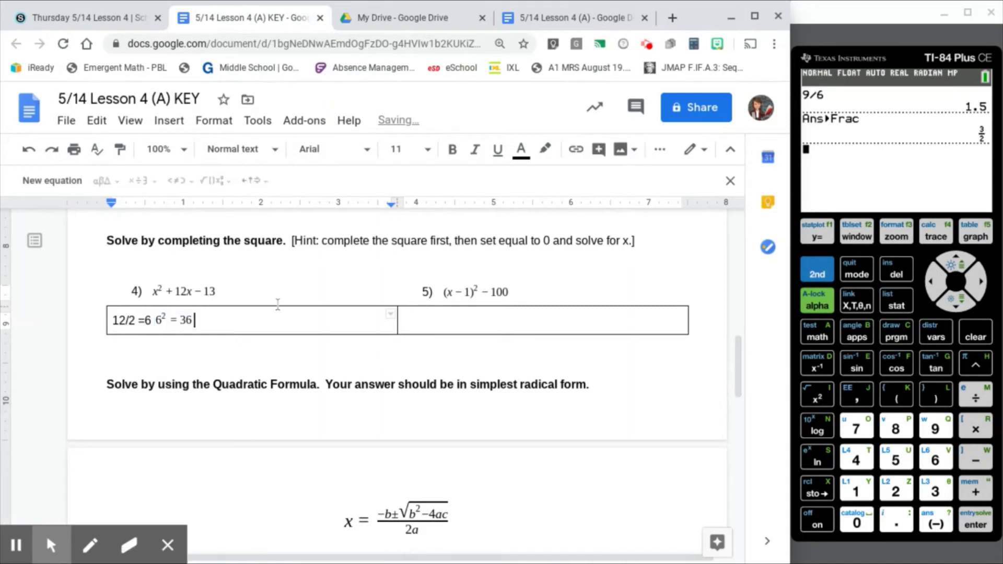
Copy problem 4's expression x² + 12x - 13 onto a new line in its answer cell
{"action": "left_click", "coordinate": [232, 291]}
{"action": "left_click", "coordinate": [157, 290]}
{"action": "key", "text": "ctrl+c"}
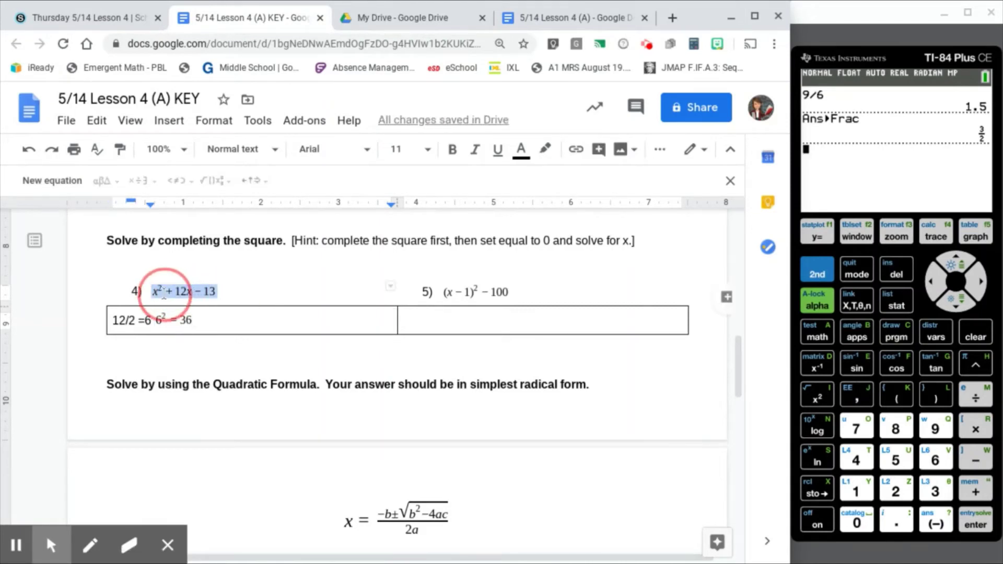
{"action": "left_click", "coordinate": [201, 316]}
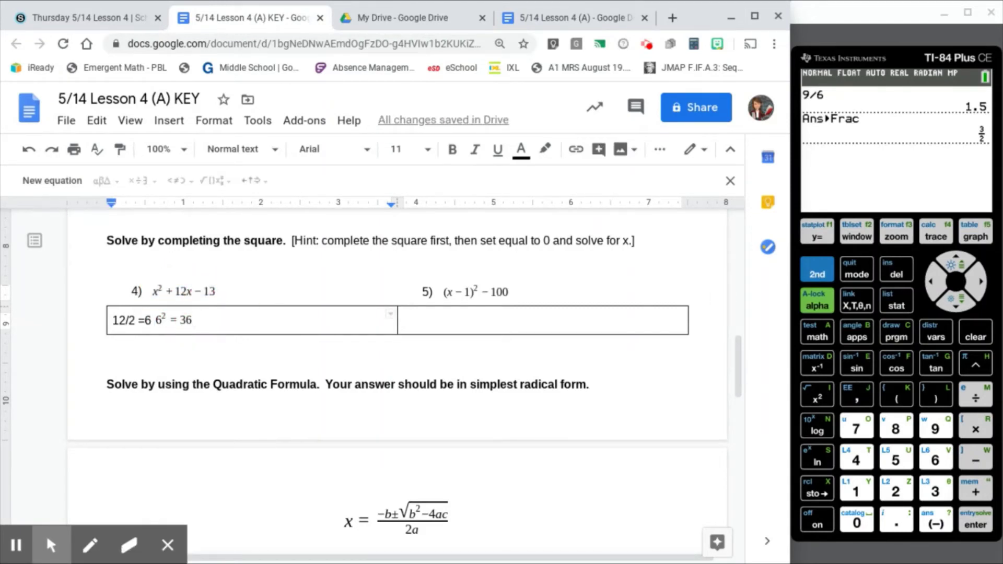
{"action": "key", "text": "Return"}
{"action": "key", "text": "ctrl+v"}
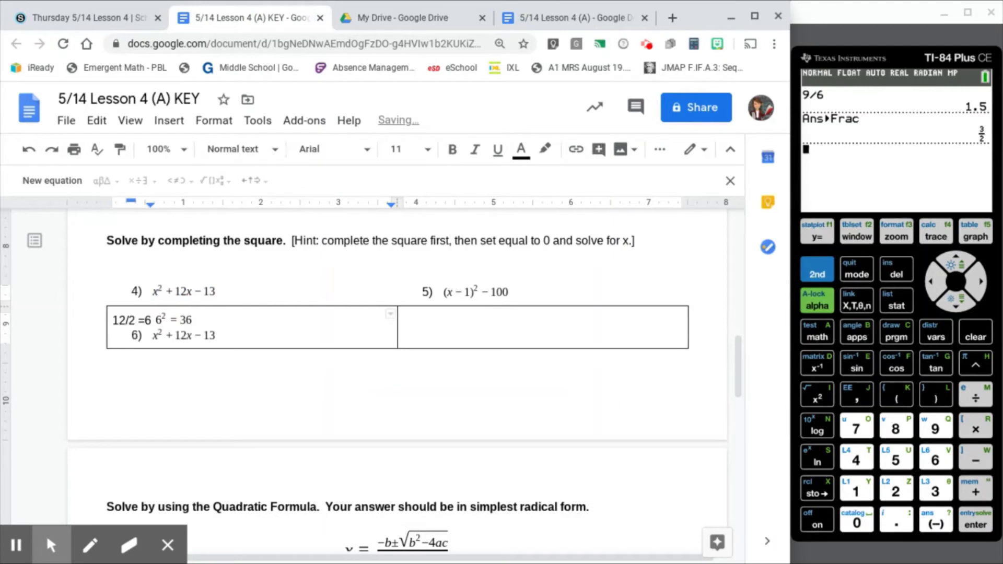
Remove the list number and indent from the pasted expression, keeping the equation itself
{"action": "left_click", "coordinate": [153, 337]}
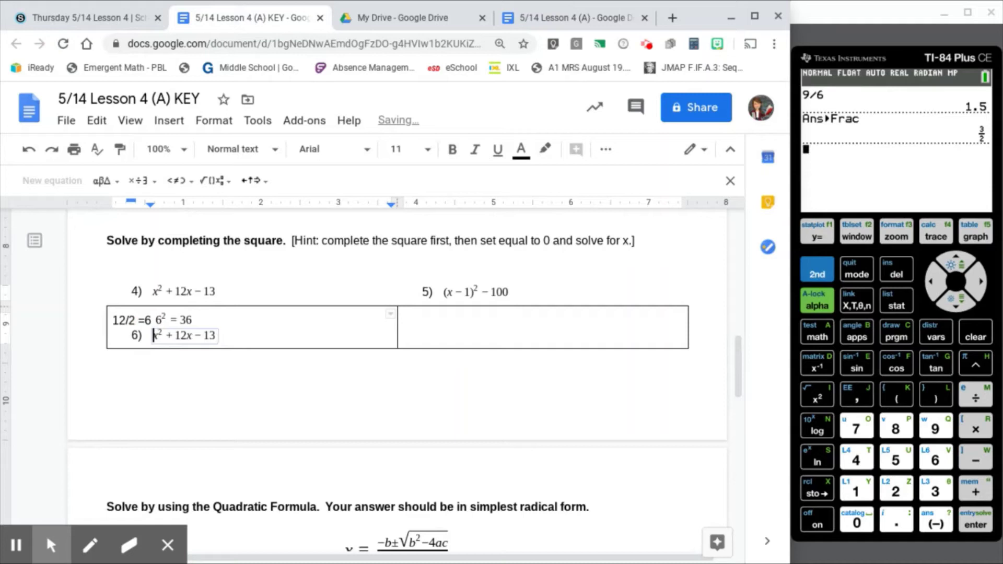
{"action": "key", "text": "Escape"}
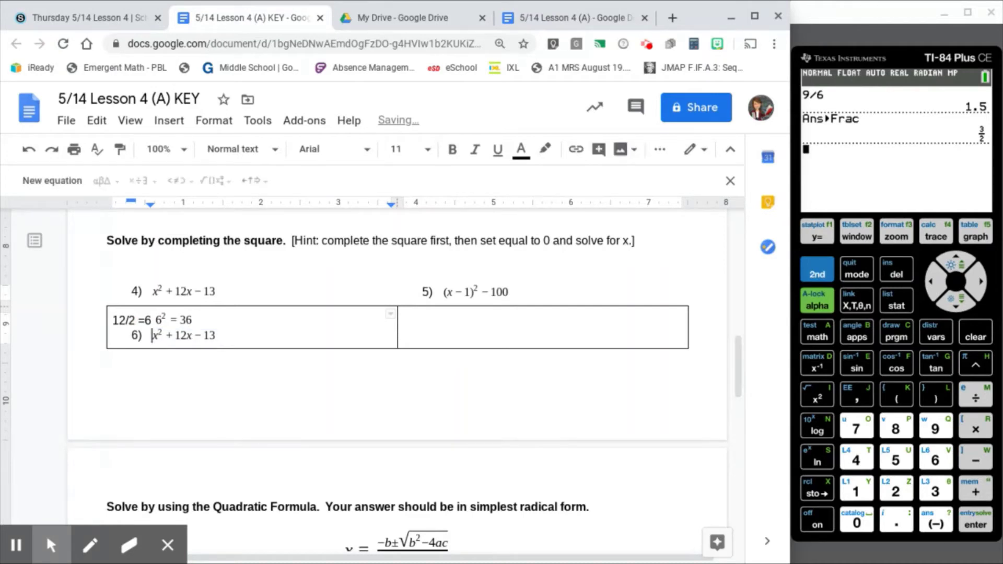
{"action": "key", "text": "BackSpace"}
{"action": "left_click", "coordinate": [193, 335]}
{"action": "left_click", "coordinate": [151, 337]}
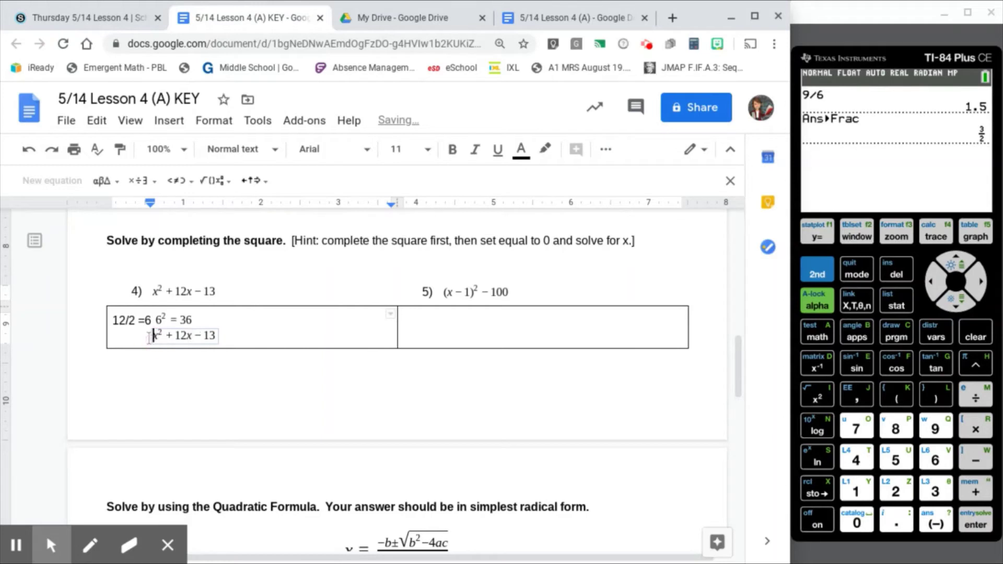
{"action": "key", "text": "BackSpace"}
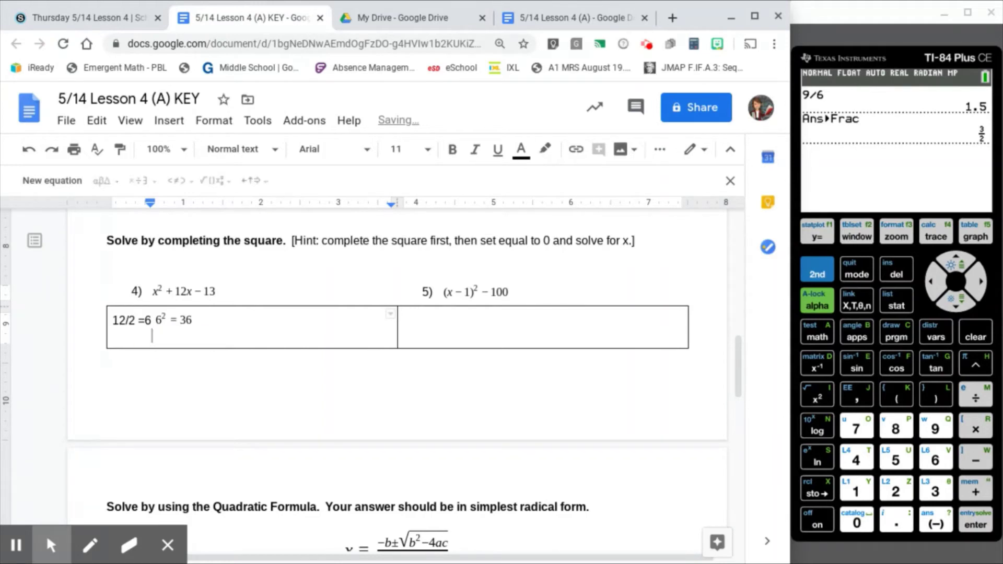
{"action": "key", "text": "ctrl+z"}
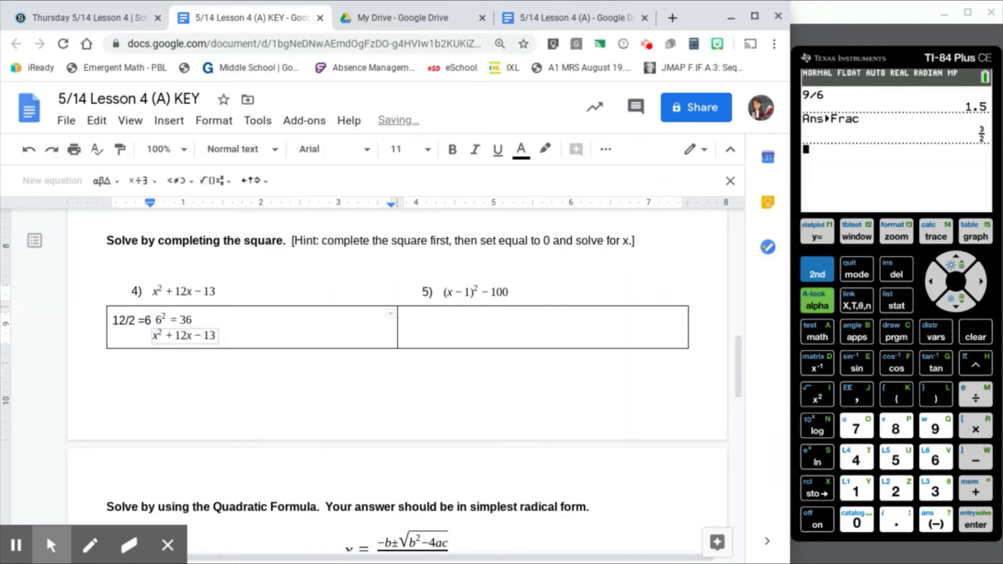
{"action": "key", "text": "Left"}
{"action": "key", "text": "BackSpace"}
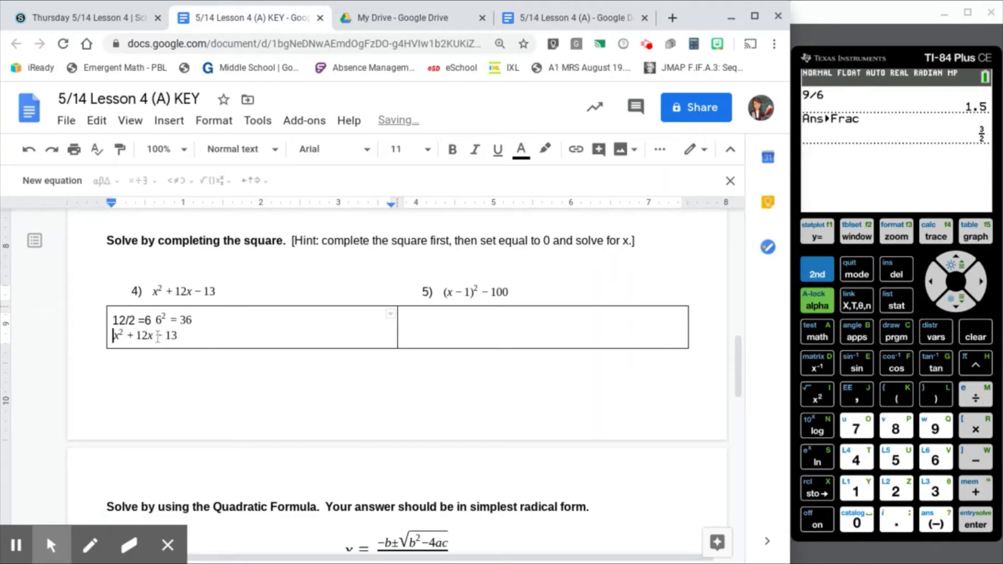
Insert "+36-36" between 12x and -13 in problem 4's copied expression
{"action": "left_click", "coordinate": [318, 346]}
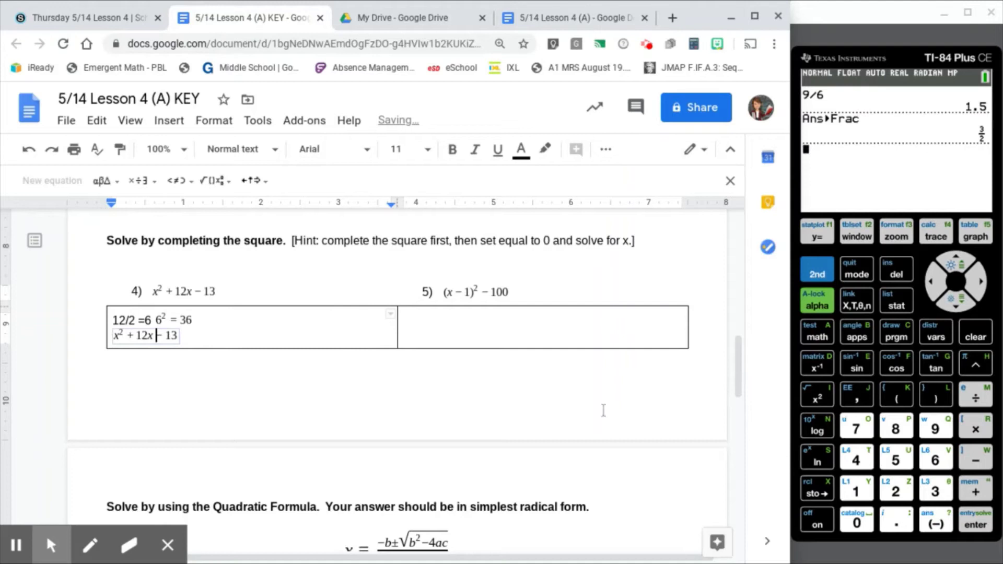
{"action": "type", "text": "+36-36"}
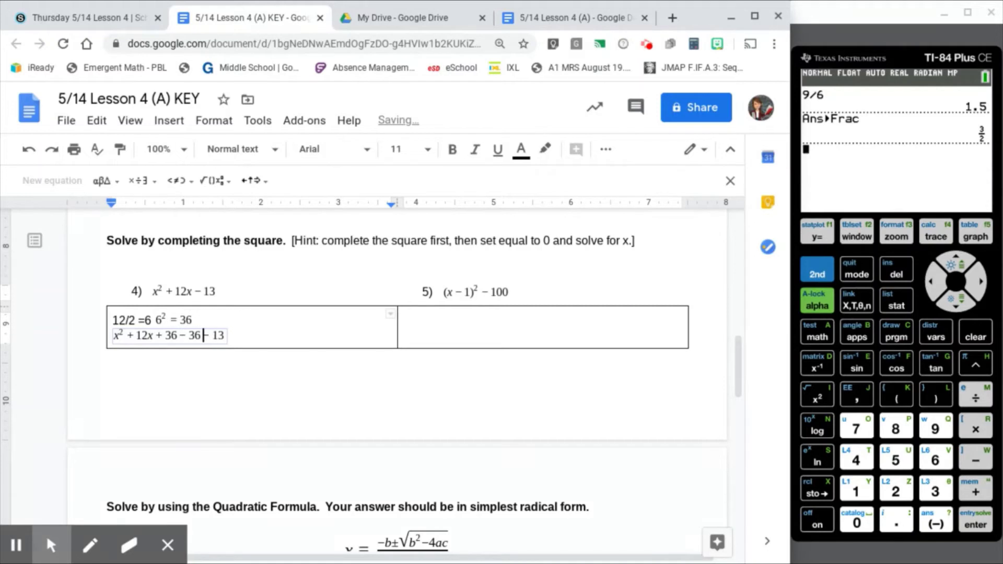
Try to color the added terms + 36 − 36 blue in problem 4's expression
{"action": "left_click", "coordinate": [158, 337]}
{"action": "left_click_drag", "start_coordinate": [157, 337], "coordinate": [203, 337]}
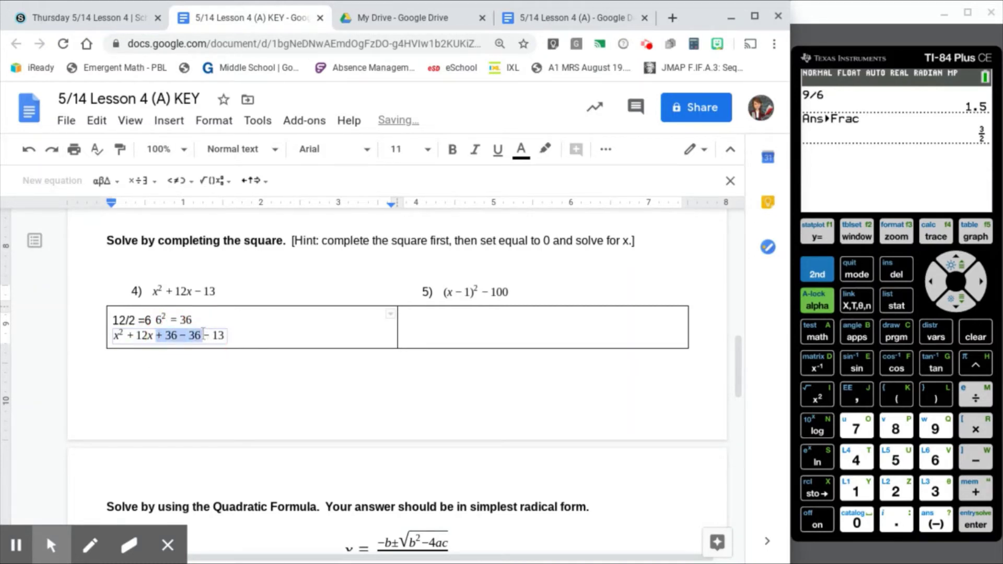
{"action": "left_click", "coordinate": [521, 150]}
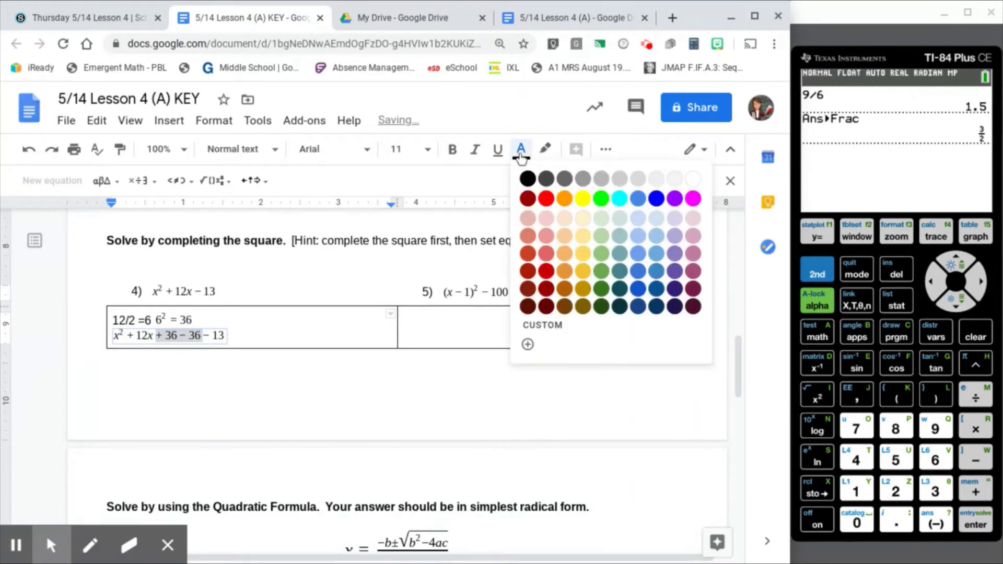
{"action": "left_click", "coordinate": [656, 199]}
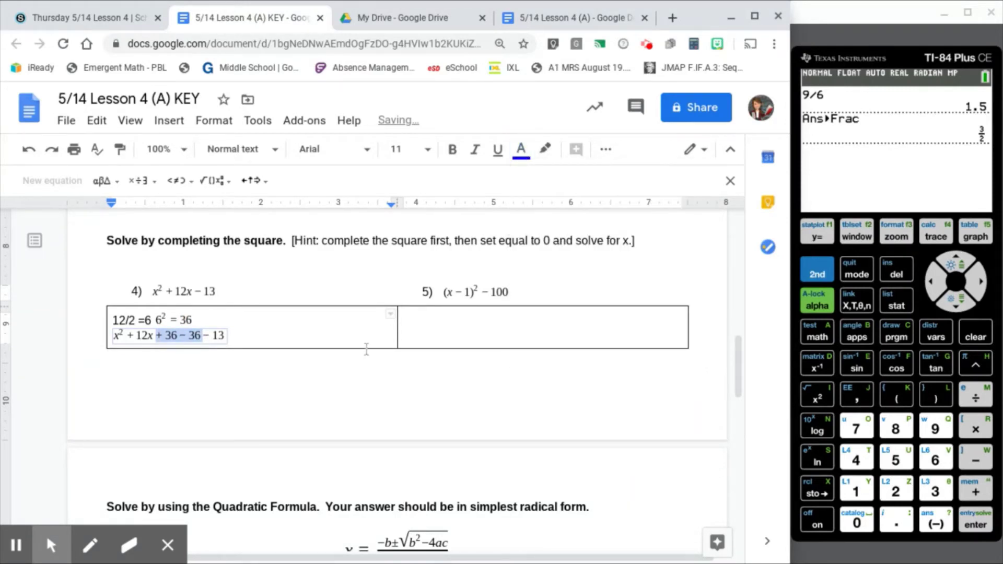
{"action": "left_click", "coordinate": [338, 333]}
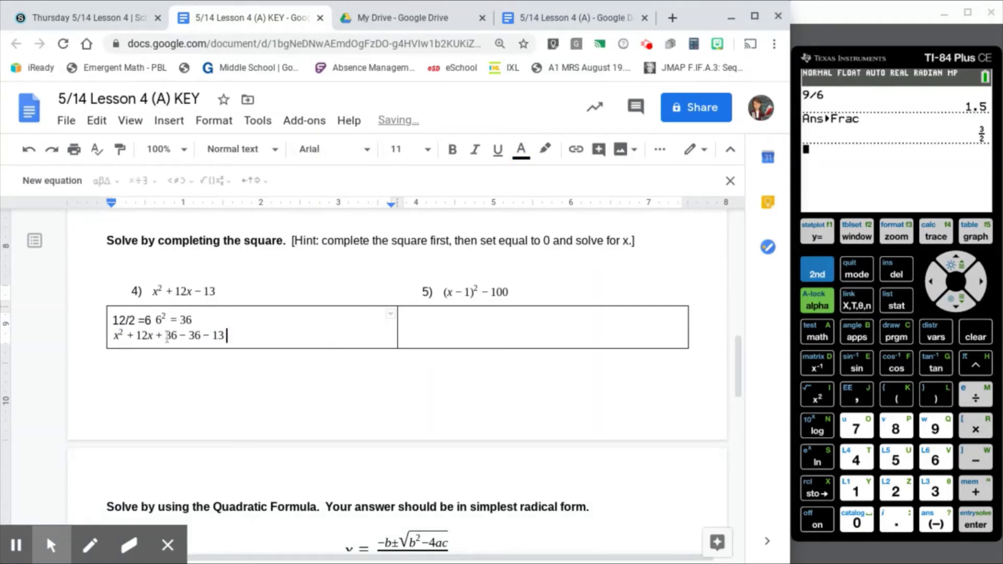
{"action": "left_click_drag", "start_coordinate": [166, 336], "coordinate": [205, 339]}
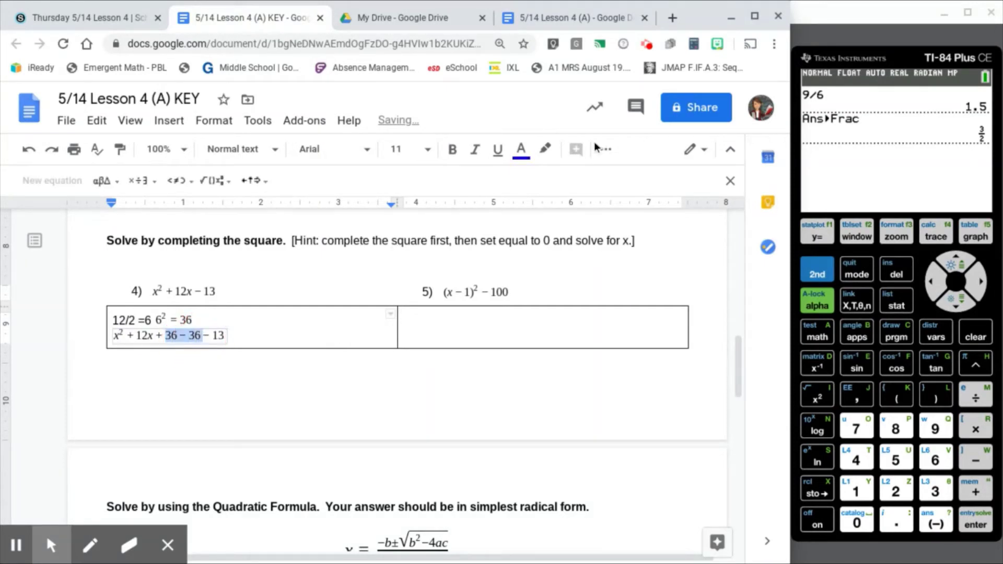
{"action": "left_click", "coordinate": [521, 151]}
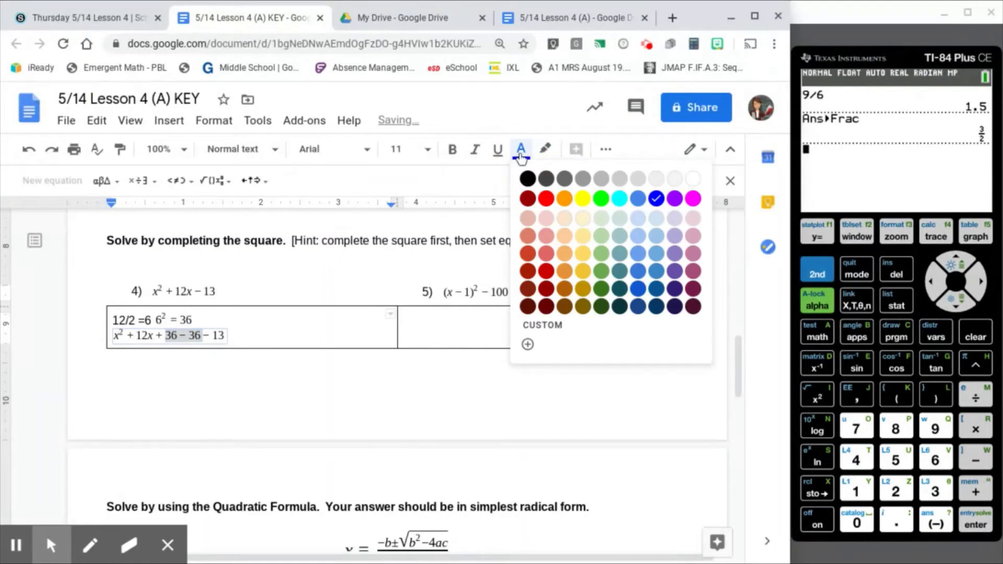
{"action": "left_click", "coordinate": [656, 200]}
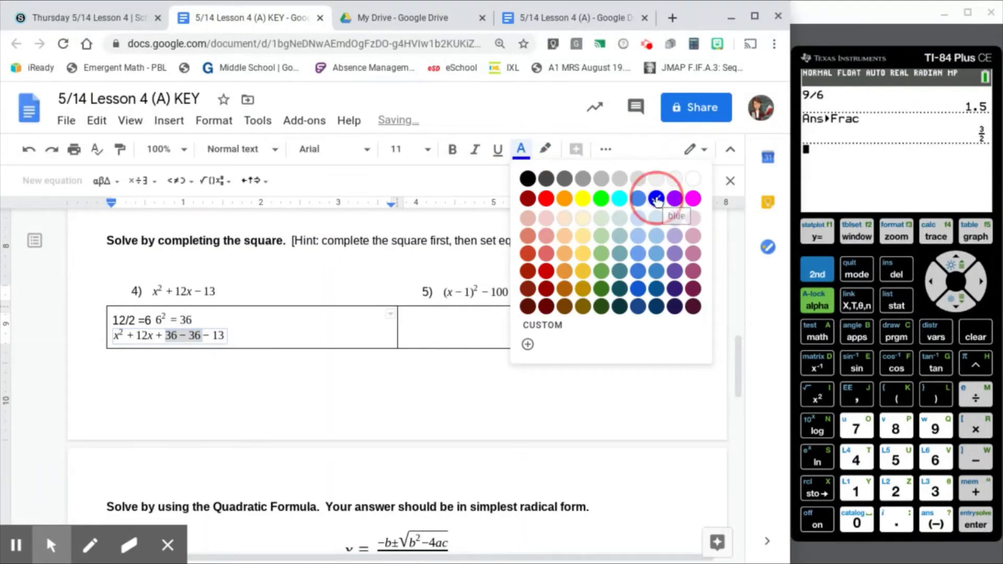
{"action": "left_click", "coordinate": [231, 380]}
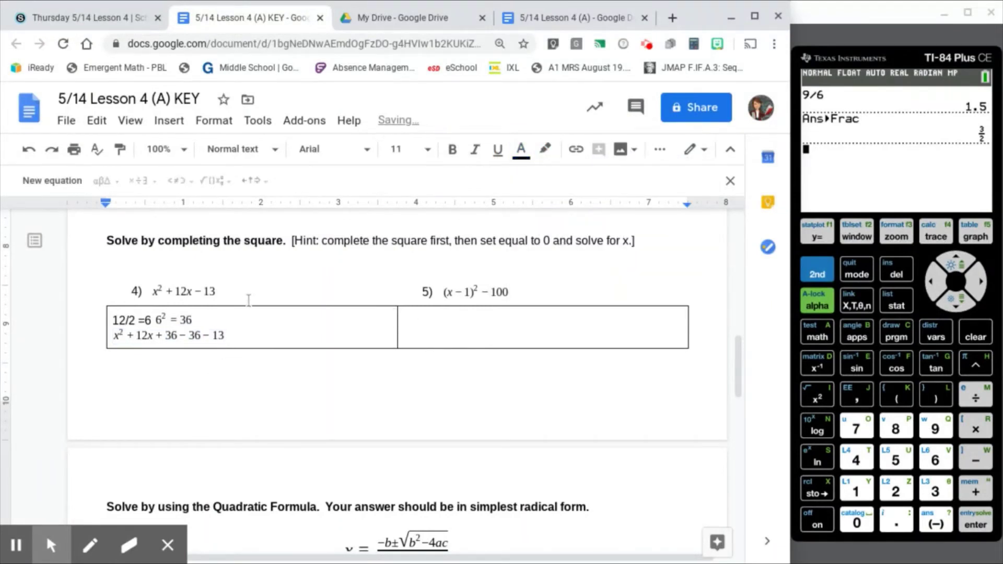
Enclose x² + 12x + 36 in parentheses in problem 4's expanded expression, leaving − 36 − 13 outside
{"action": "left_click", "coordinate": [233, 334]}
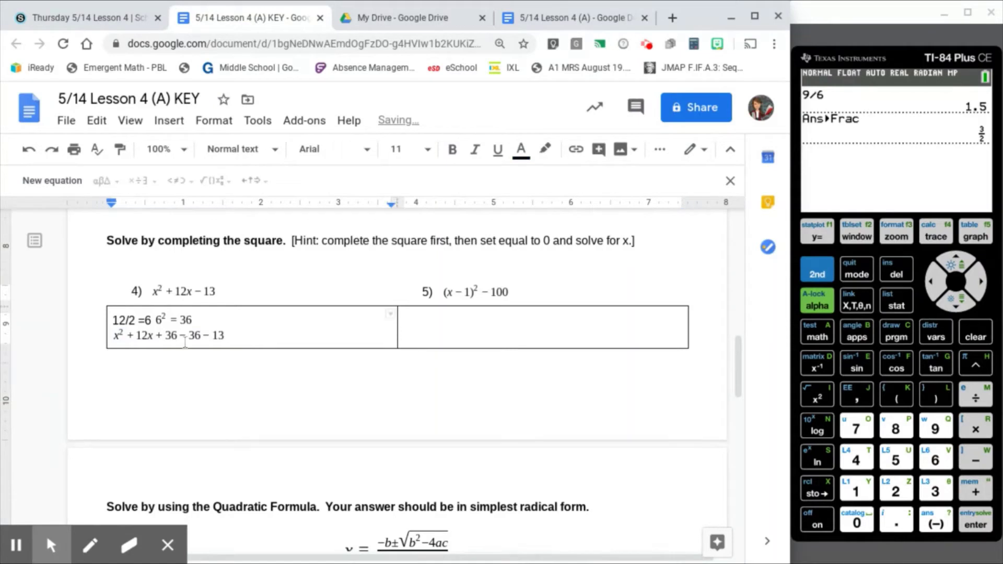
{"action": "left_click", "coordinate": [178, 334]}
{"action": "type", "text": ")"}
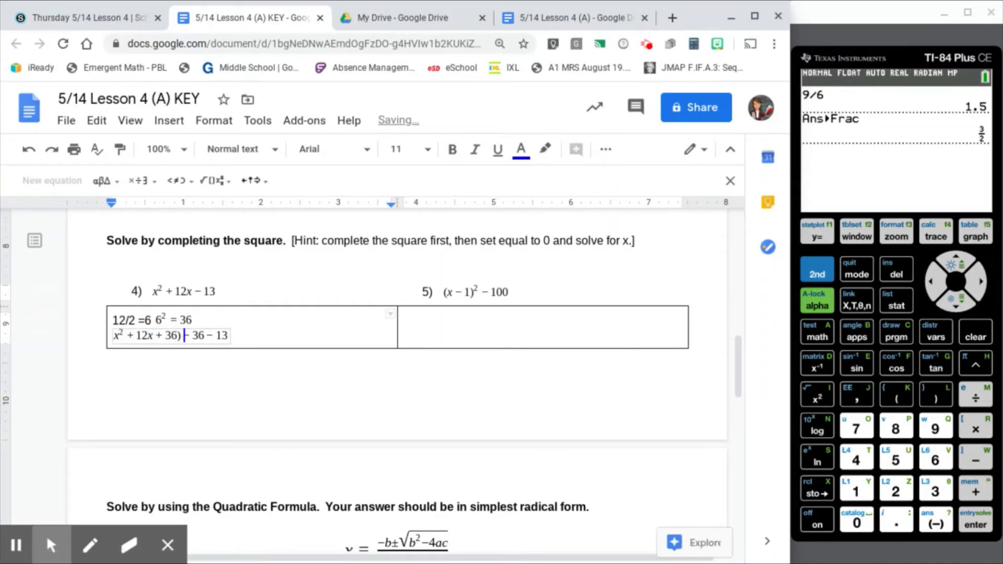
{"action": "key", "text": "Left"}
{"action": "key", "text": "Left"}
{"action": "key", "text": "Left"}
{"action": "key", "text": "Left"}
{"action": "key", "text": "Left"}
{"action": "key", "text": "Left"}
{"action": "key", "text": "Left"}
{"action": "key", "text": "Left"}
{"action": "key", "text": "Left"}
{"action": "key", "text": "Left"}
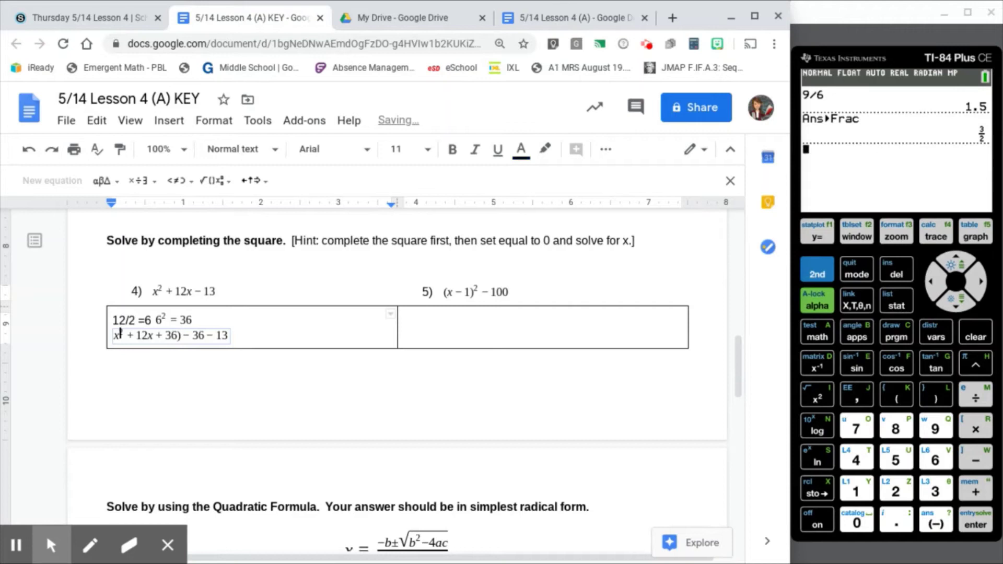
{"action": "type", "text": "("}
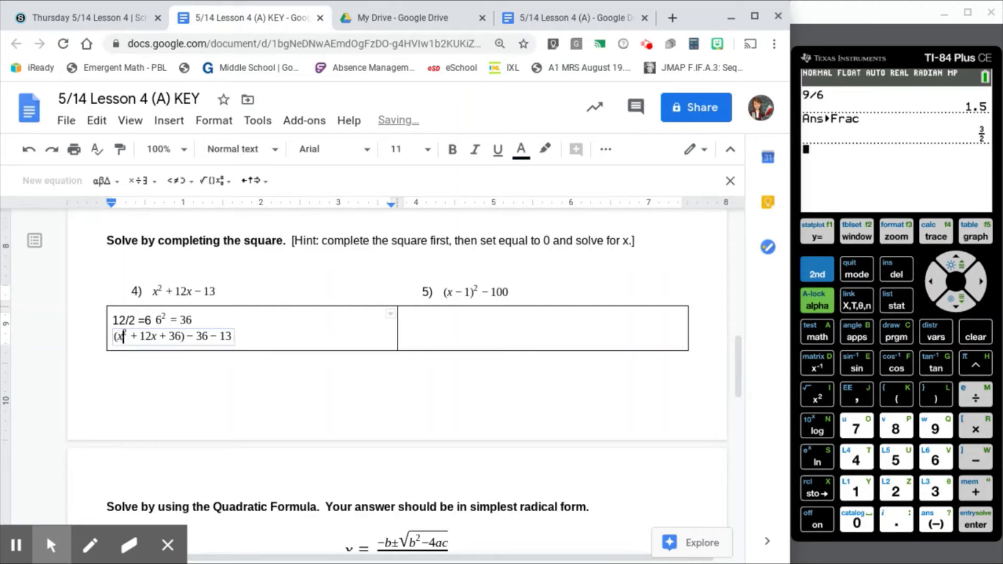
{"action": "key", "text": "Right"}
{"action": "key", "text": "Right"}
{"action": "key", "text": "Right"}
{"action": "key", "text": "Right"}
{"action": "key", "text": "Right"}
{"action": "key", "text": "Right"}
{"action": "key", "text": "Right"}
{"action": "key", "text": "Right"}
{"action": "key", "text": "Right"}
{"action": "key", "text": "Right"}
{"action": "key", "text": "Right"}
{"action": "key", "text": "Right"}
{"action": "key", "text": "Right"}
{"action": "key", "text": "Right"}
{"action": "key", "text": "Right"}
{"action": "key", "text": "Right"}
{"action": "key", "text": "Right"}
Write the equation line (x + 6)(x + 6) − 49 below the grouped expression in problem 4's answer cell
{"action": "key", "text": "Return"}
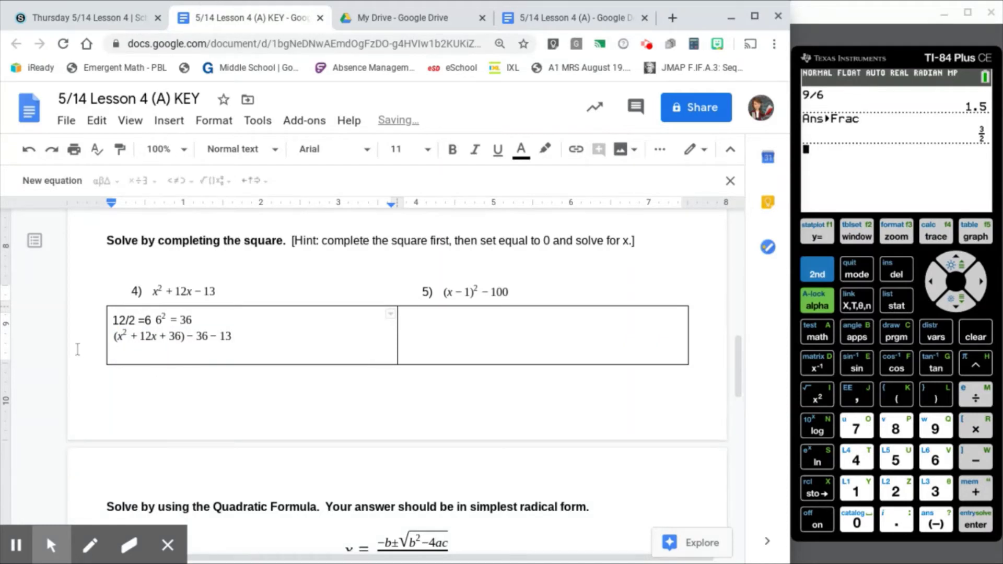
{"action": "left_click", "coordinate": [41, 181]}
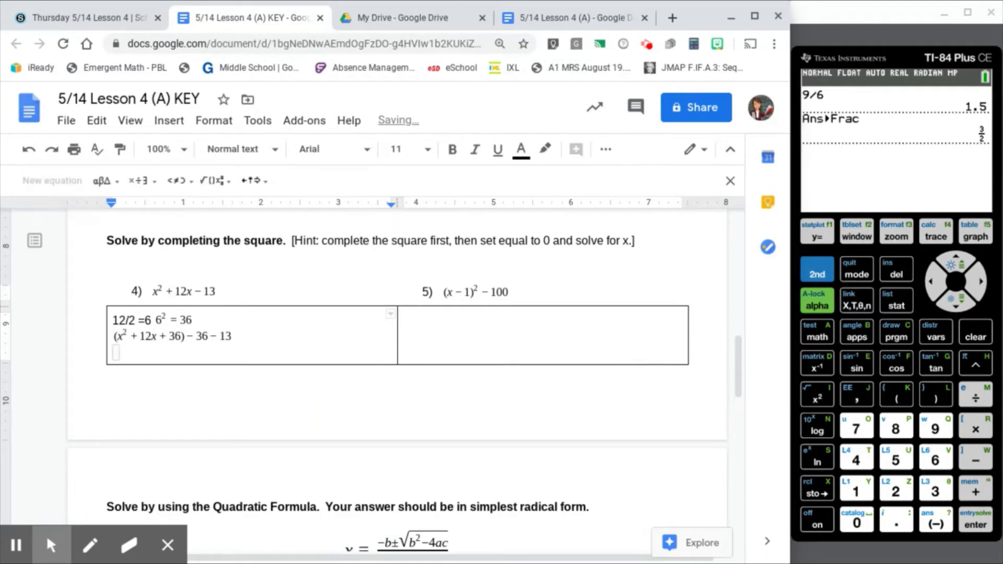
{"action": "type", "text": "0("}
{"action": "type", "text": ")("}
{"action": "key", "text": "Left"}
{"action": "key", "text": "Left"}
{"action": "type", "text": "x + 6"}
{"action": "key", "text": "Right"}
{"action": "type", "text": "x "}
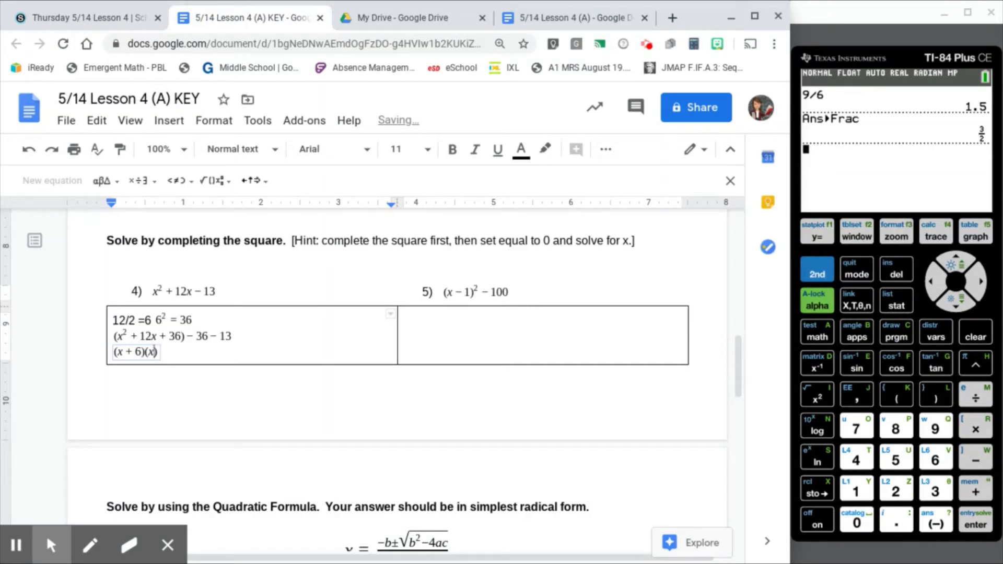
{"action": "type", "text": "+ 6"}
{"action": "key", "text": "Right"}
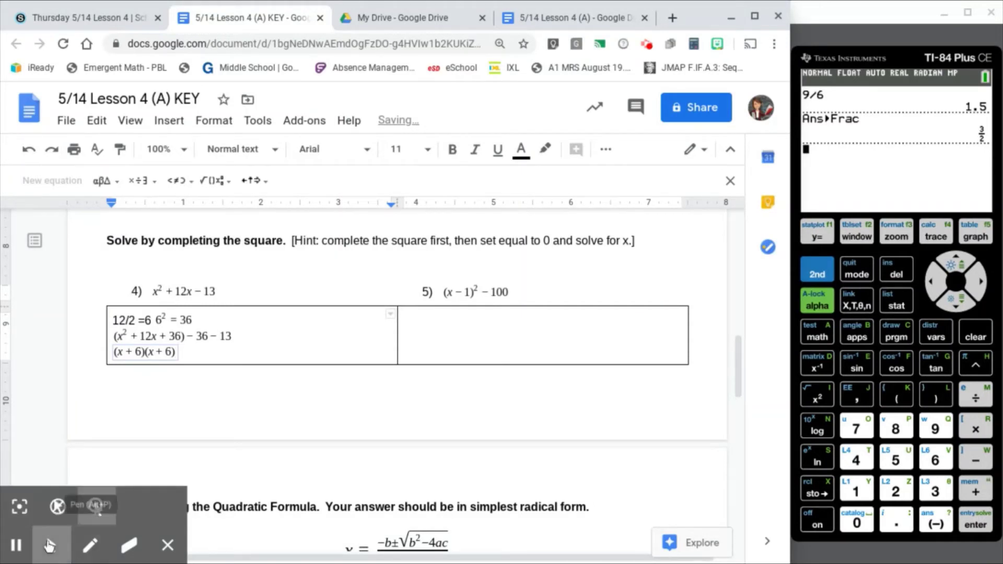
{"action": "left_click", "coordinate": [49, 545]}
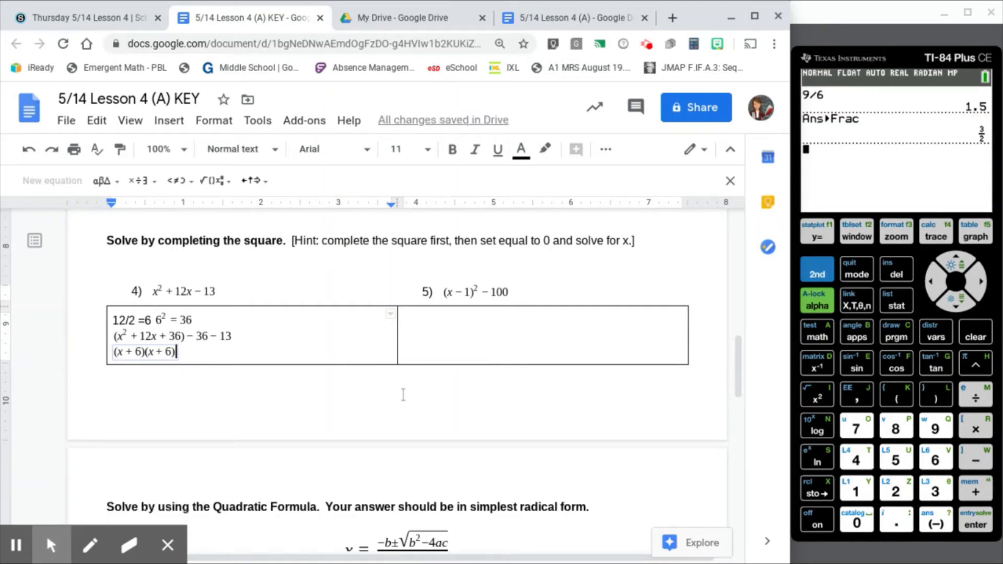
{"action": "type", "text": "-"}
{"action": "type", "text": "4"}
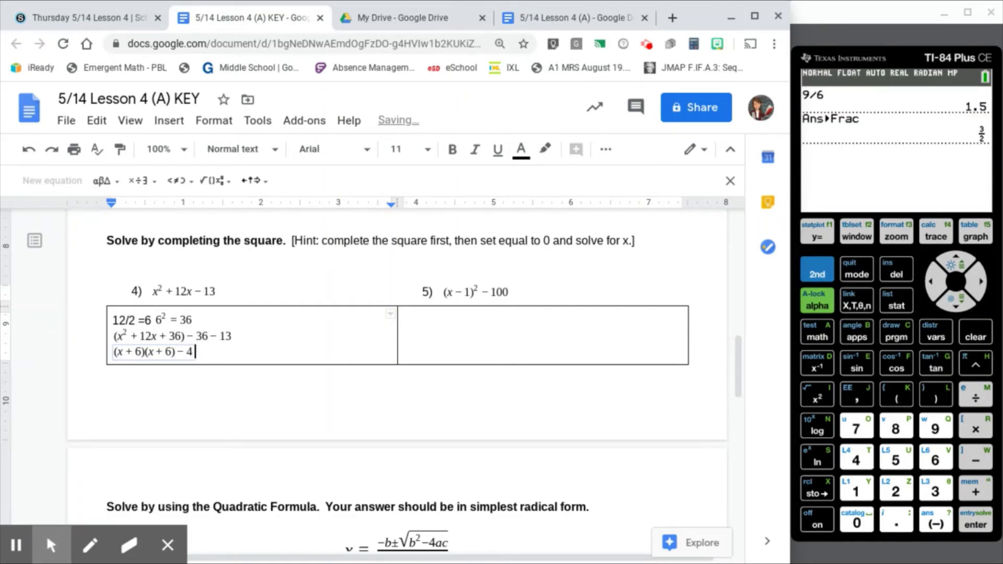
{"action": "type", "text": "9"}
{"action": "key", "text": "Right"}
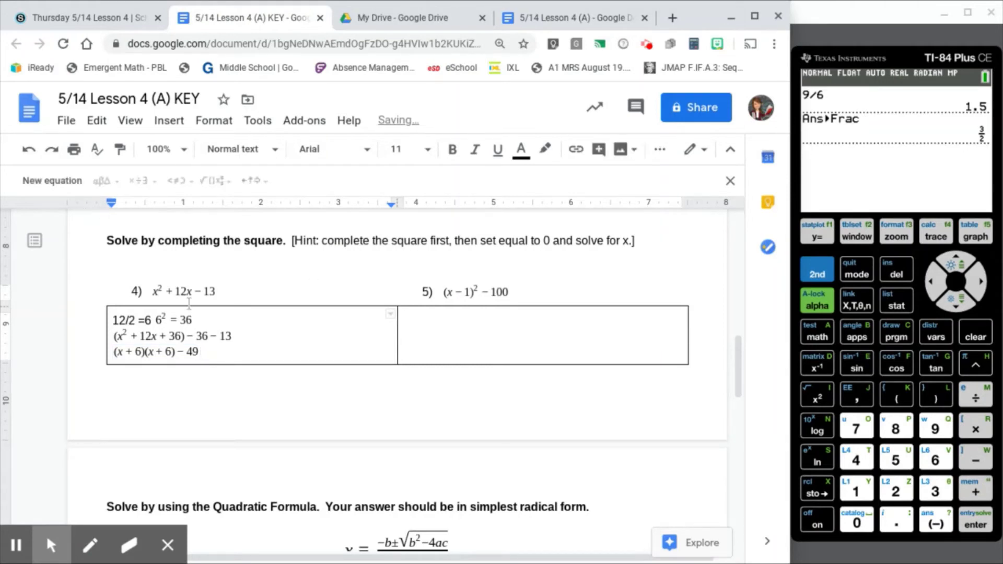
Add a new equation line reading (x + 6)² − 49 = 0 to problem 4's answer
{"action": "key", "text": "Return"}
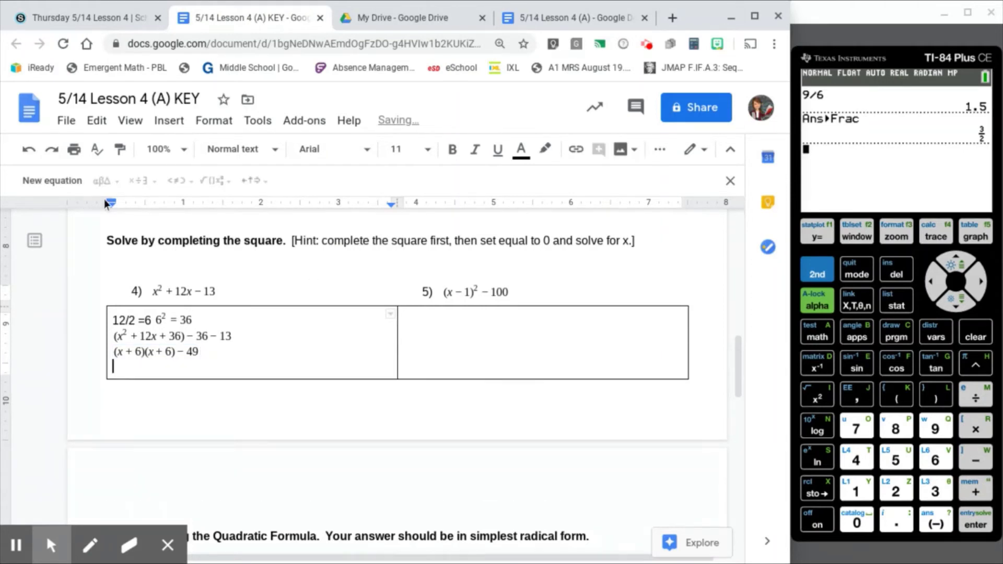
{"action": "left_click", "coordinate": [47, 180]}
{"action": "type", "text": "(x"}
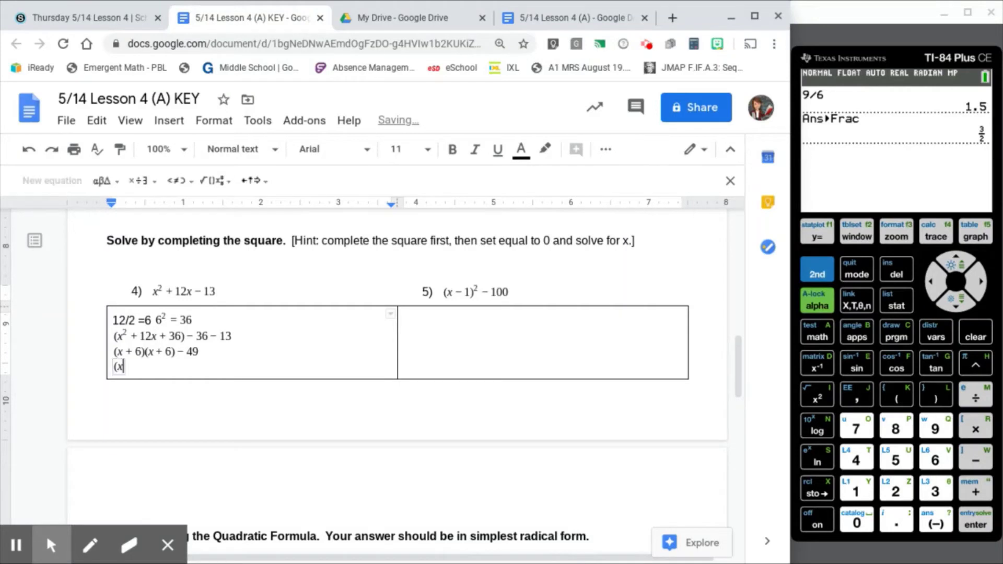
{"action": "type", "text": "+6)^2"}
{"action": "key", "text": "Right"}
{"action": "type", "text": "-"}
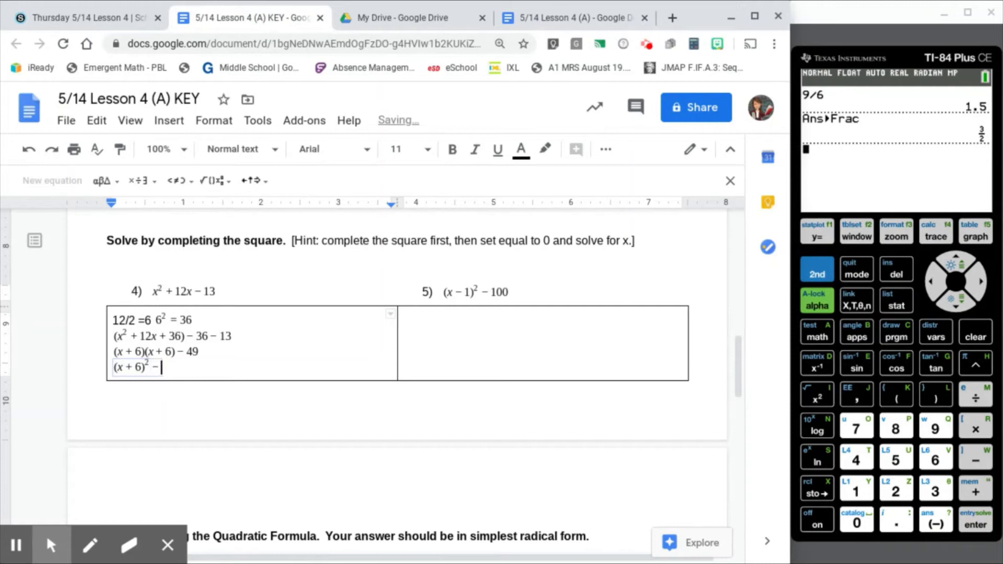
{"action": "type", "text": "49=0"}
{"action": "key", "text": "Right"}
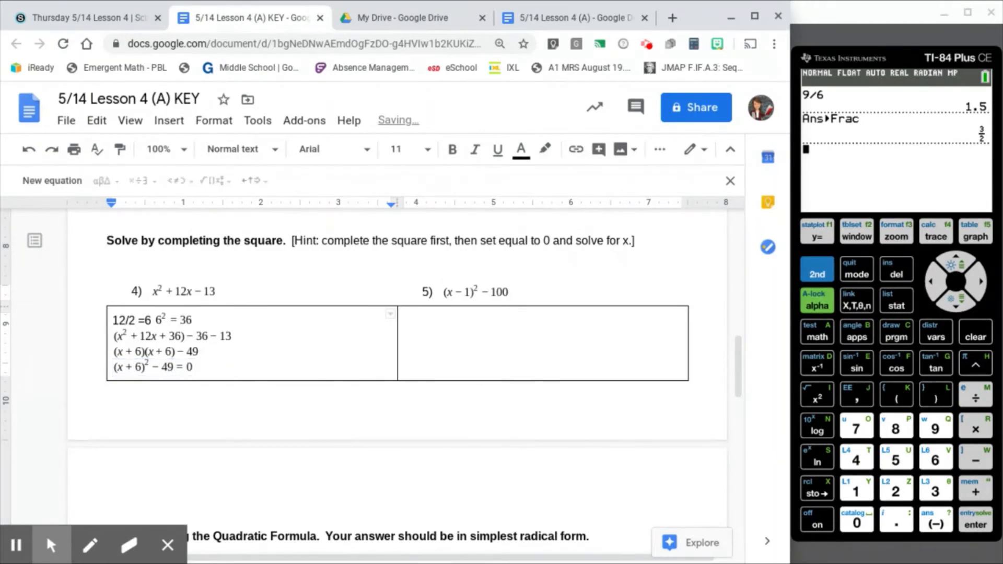
Write "+49" beneath both sides of the equation (x + 6)² − 49 = 0, spaced to align with −49 and 0
{"action": "key", "text": "Return"}
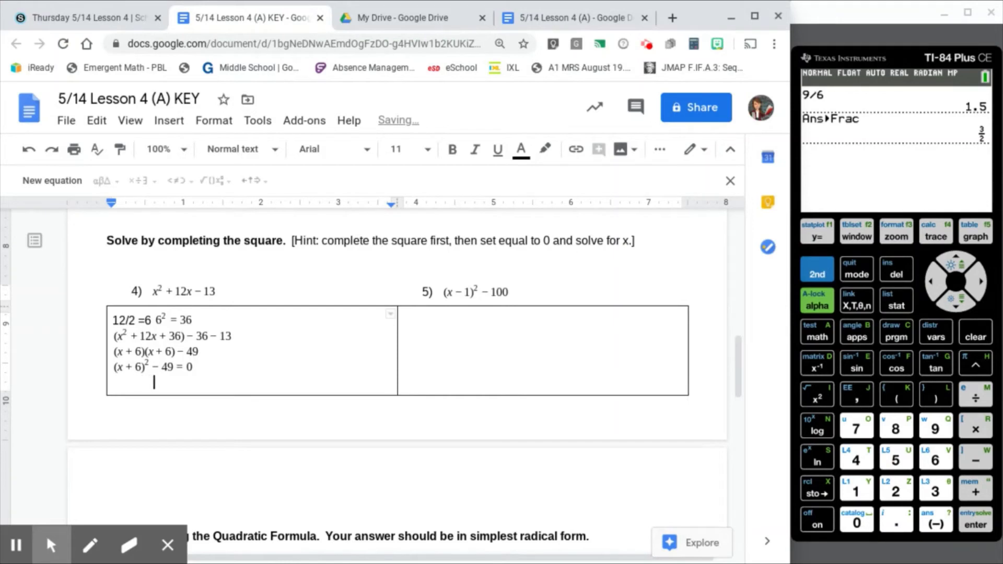
{"action": "type", "text": "+49    +"}
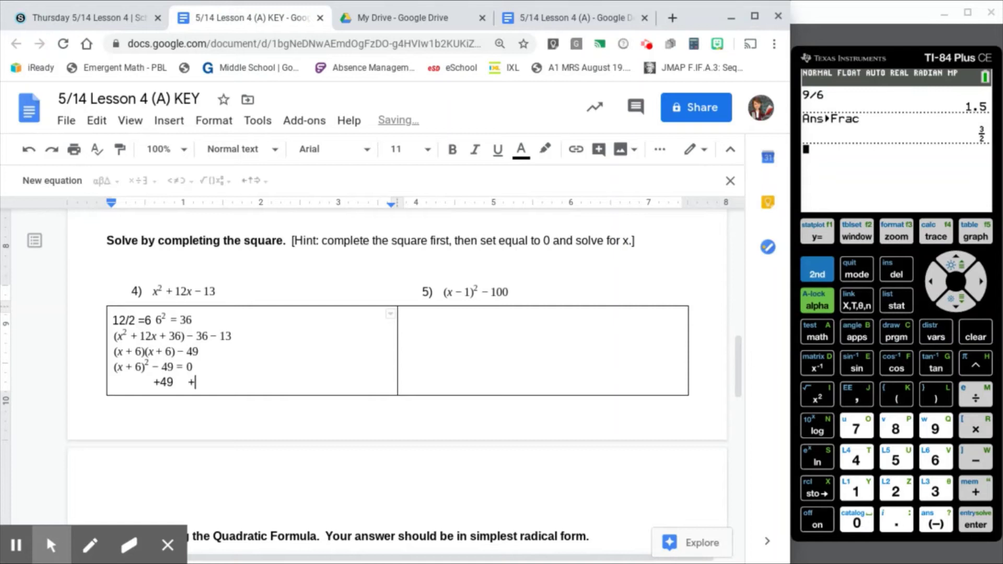
{"action": "type", "text": "49"}
Write the equation (x + 6)² = 49 on the line following the +49 row in problem 4's answer cell
{"action": "left_click", "coordinate": [112, 500]}
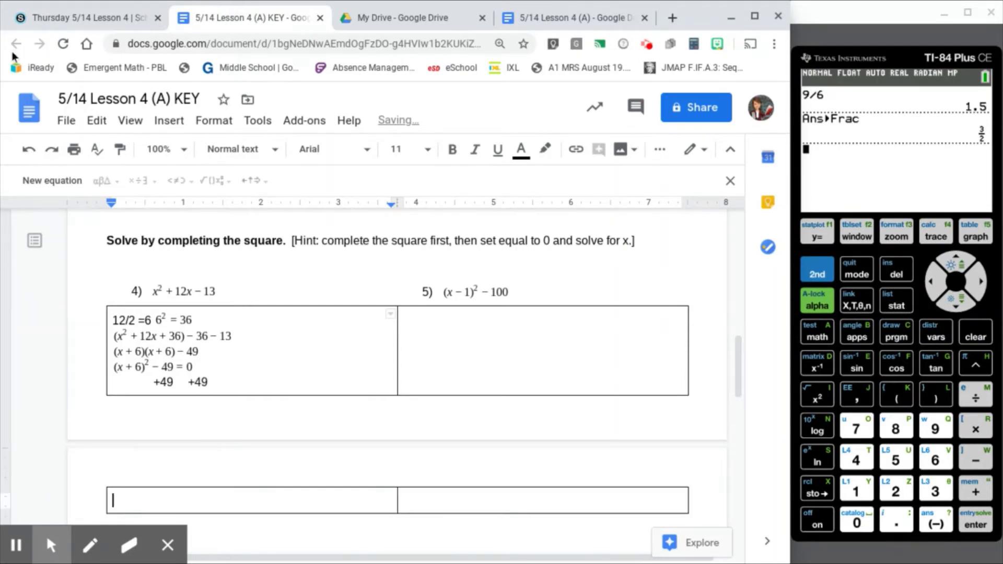
{"action": "left_click", "coordinate": [52, 180]}
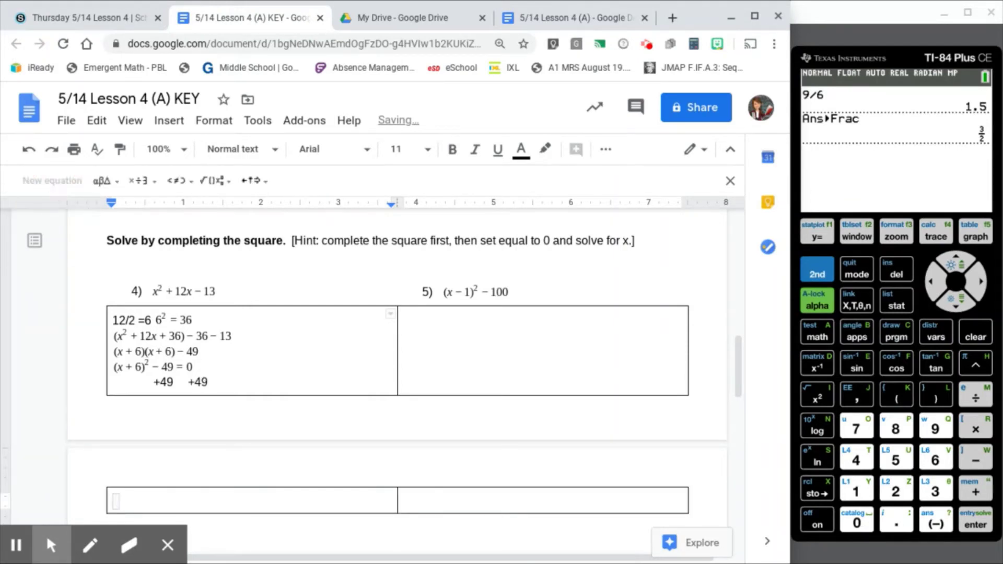
{"action": "type", "text": "(x+6)^2"}
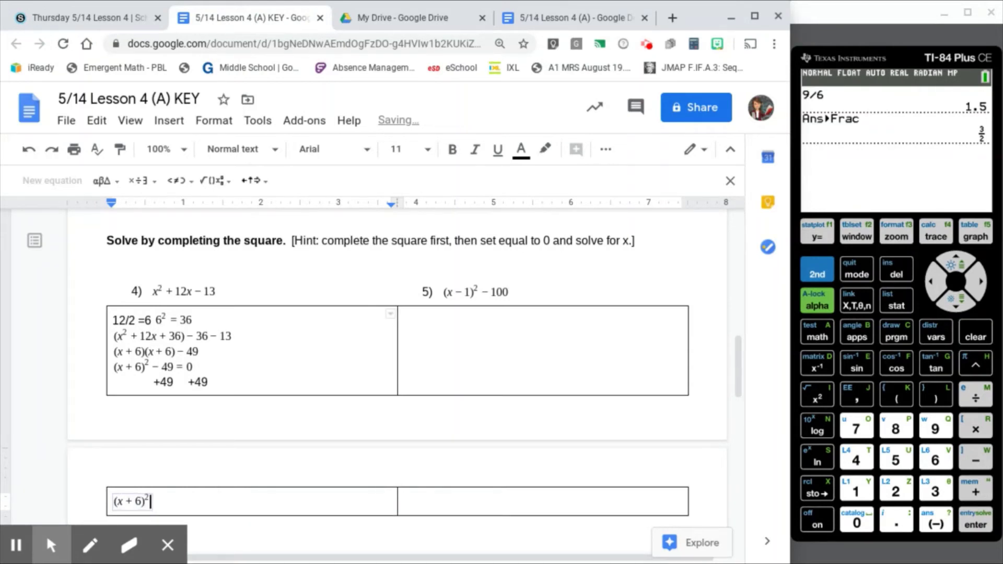
{"action": "type", "text": " = 49"}
Put the whole equation (x + 6)² = 49 under a square root sign and continue on the line below it
{"action": "scroll", "coordinate": [349, 334], "scroll_direction": "down", "scroll_amount": 1}
{"action": "scroll", "coordinate": [349, 333], "scroll_direction": "down", "scroll_amount": 2}
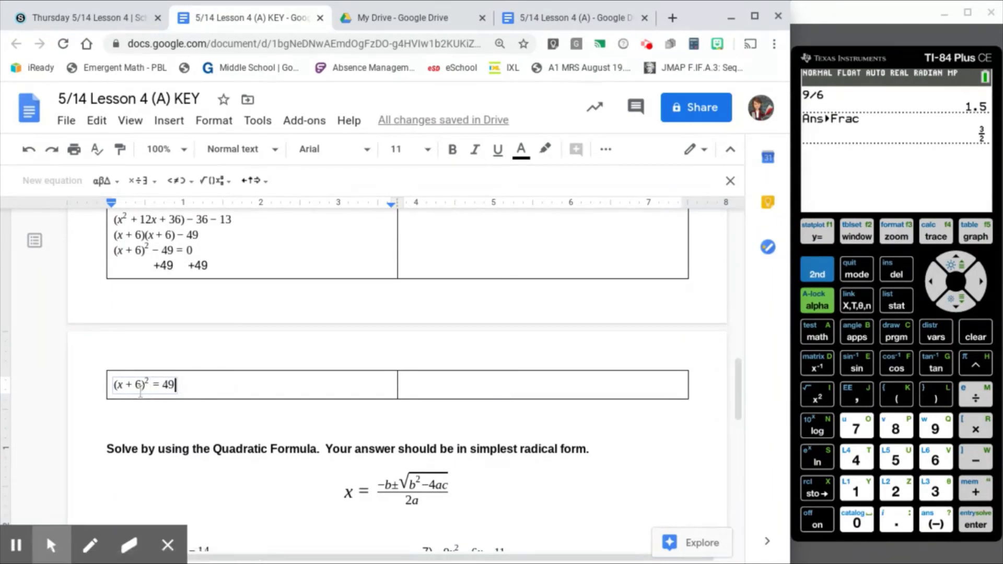
{"action": "left_click", "coordinate": [110, 384]}
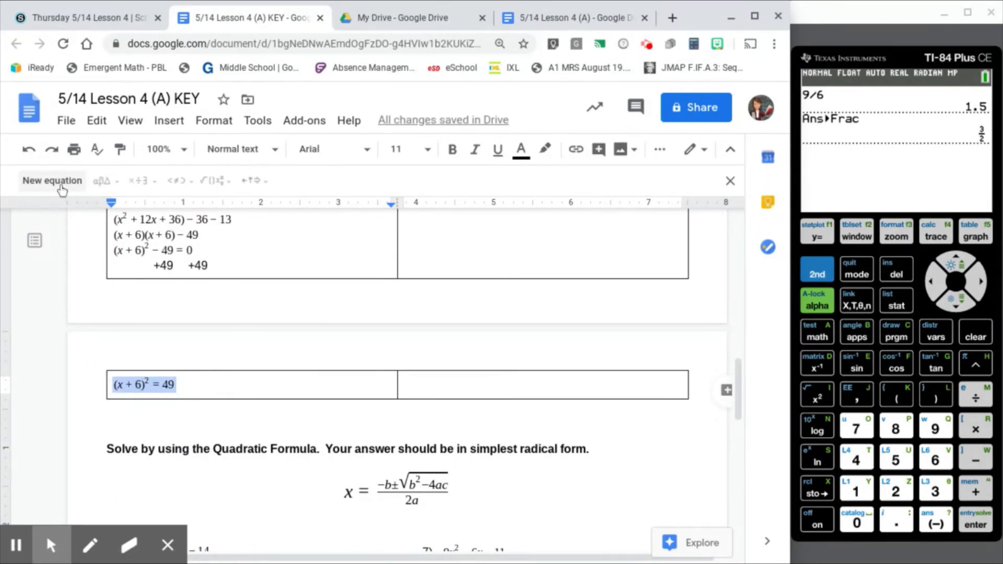
{"action": "left_click", "coordinate": [198, 389]}
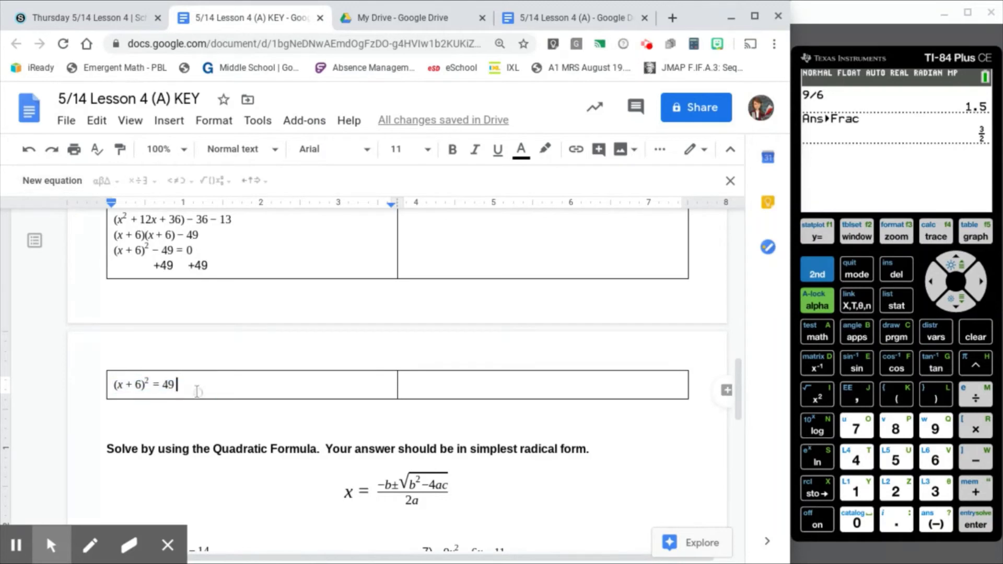
{"action": "left_click", "coordinate": [73, 187]}
{"action": "left_click_drag", "start_coordinate": [115, 385], "coordinate": [176, 383]}
{"action": "left_click", "coordinate": [214, 180]}
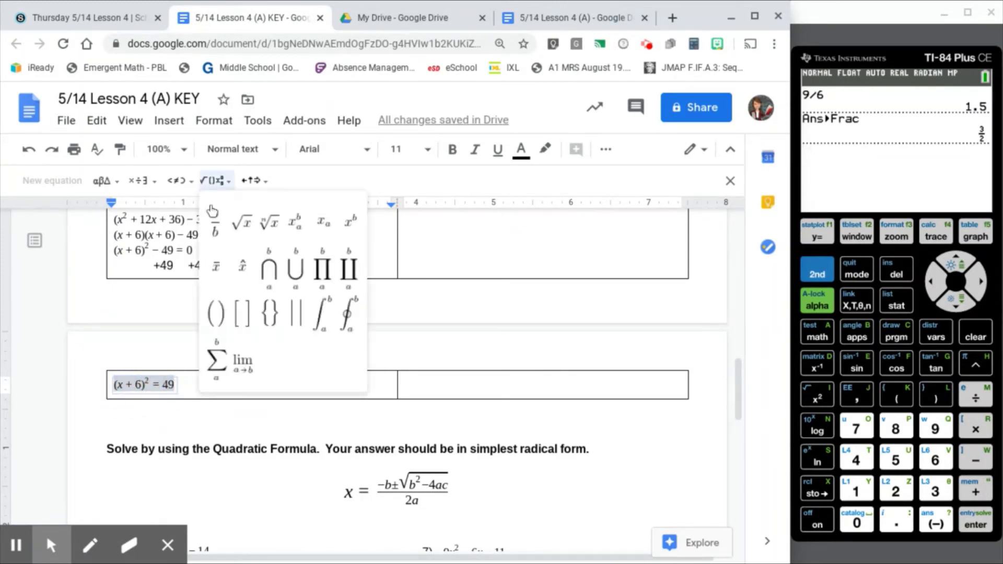
{"action": "left_click", "coordinate": [244, 235]}
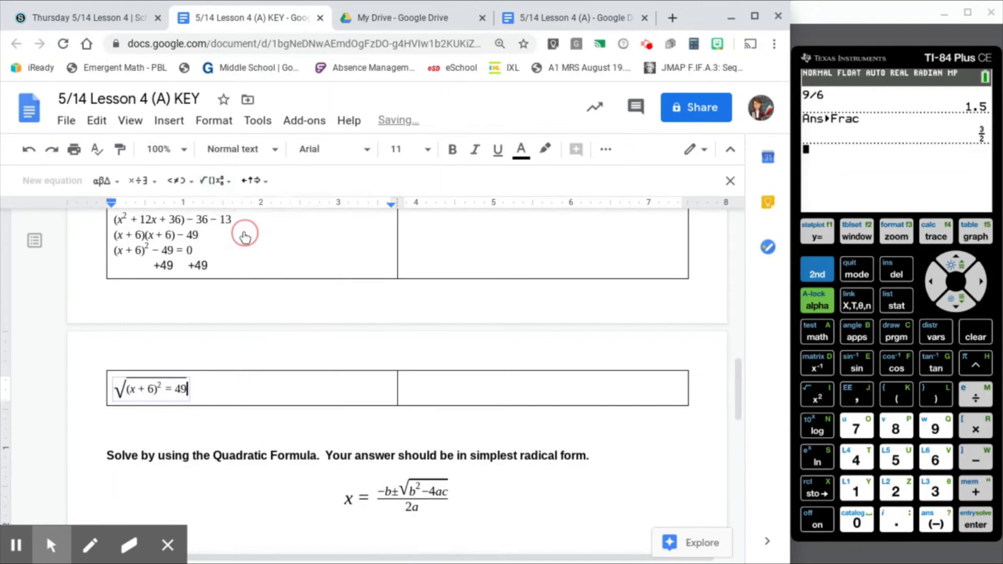
{"action": "left_click", "coordinate": [213, 388]}
{"action": "key", "text": "Return"}
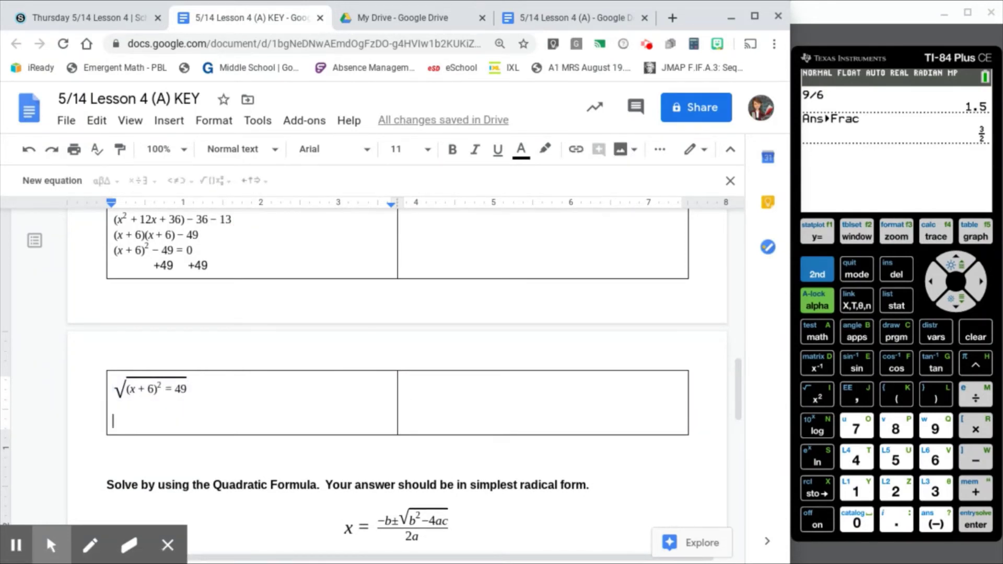
{"action": "key", "text": "BackSpace"}
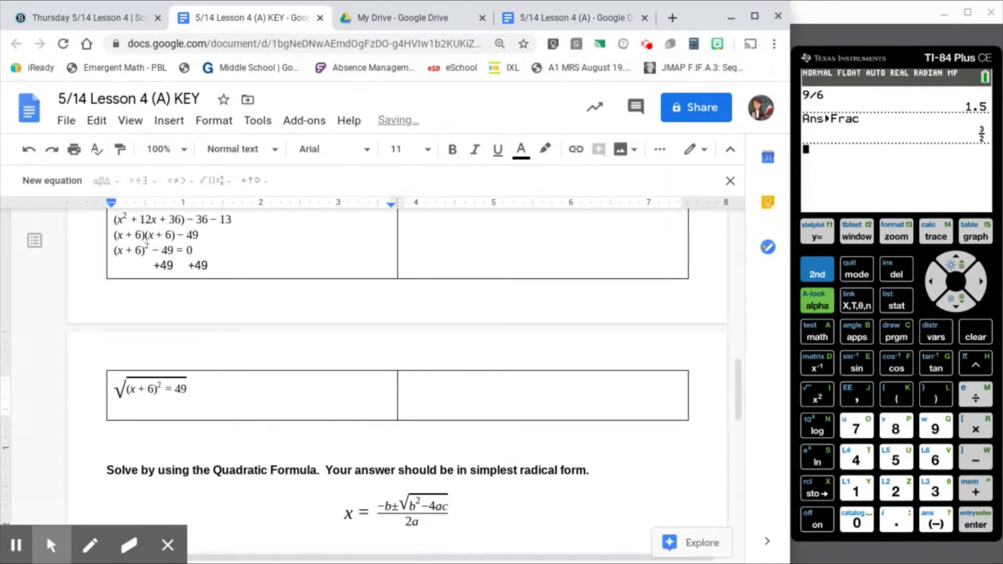
Write the equation x + 6 = √49 on the line below the square-root line in problem 4's answer cell
{"action": "left_click", "coordinate": [70, 189]}
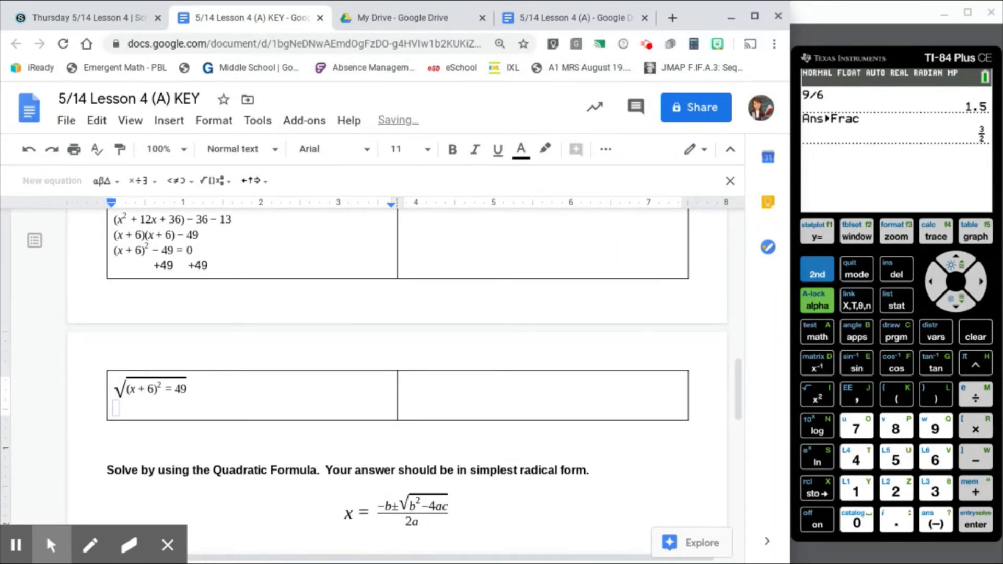
{"action": "type", "text": "x + 6 ="}
{"action": "left_click", "coordinate": [221, 189]}
{"action": "left_click", "coordinate": [238, 223]}
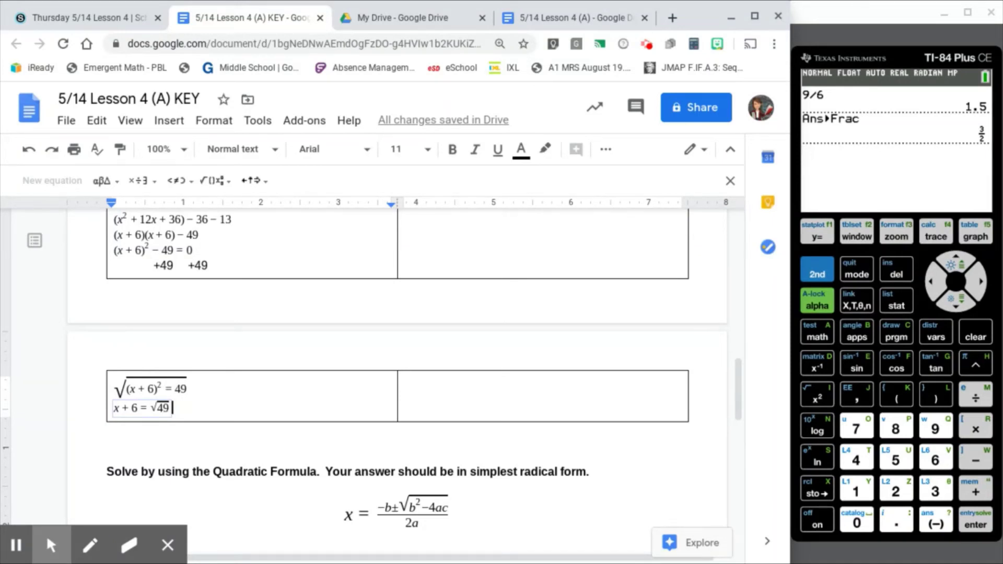
{"action": "key", "text": "Right"}
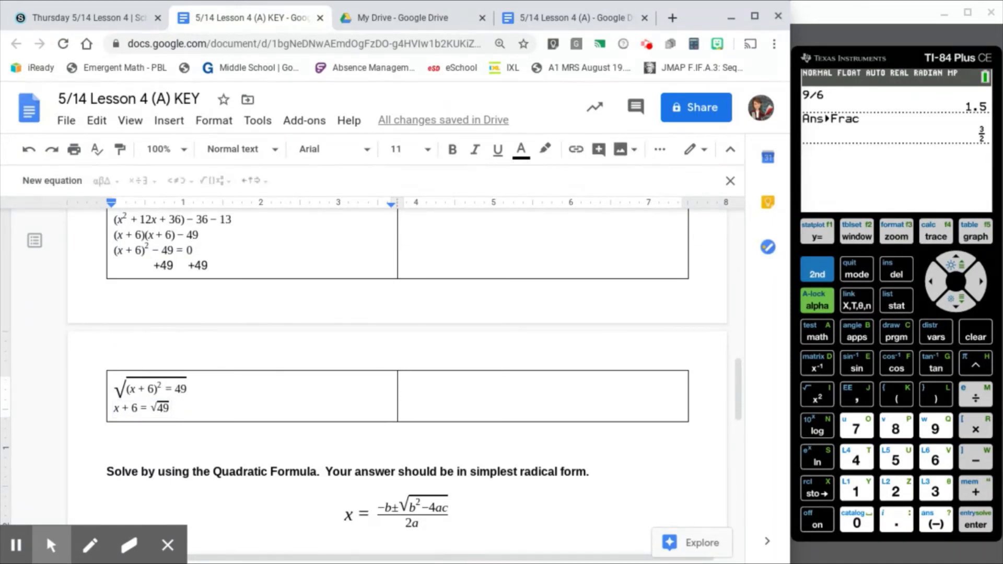
Add a new equation line reading x + 6 = ± 7 below x + 6 = √49
{"action": "key", "text": "Return"}
{"action": "left_click", "coordinate": [58, 186]}
{"action": "type", "text": "x"}
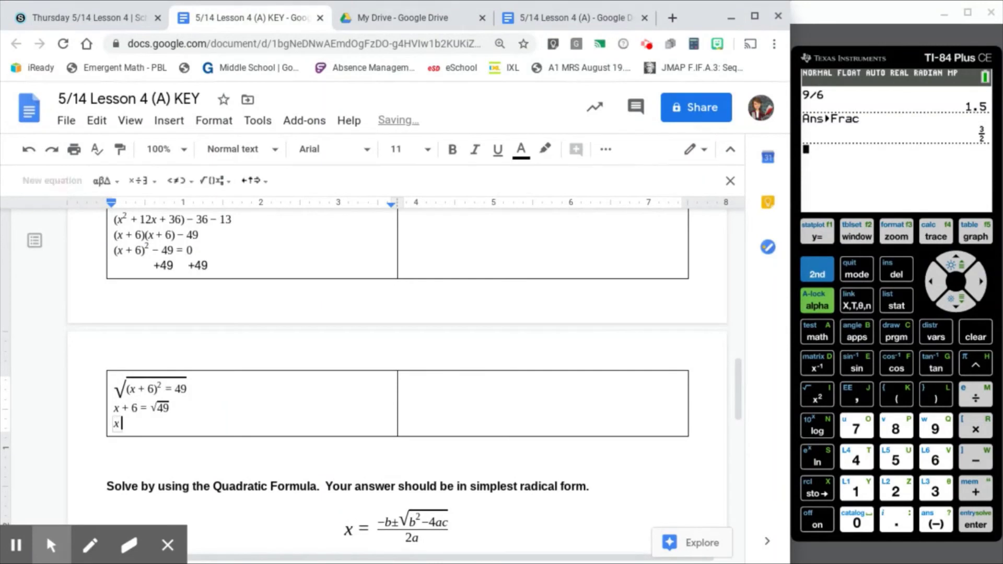
{"action": "type", "text": " + 6 ="}
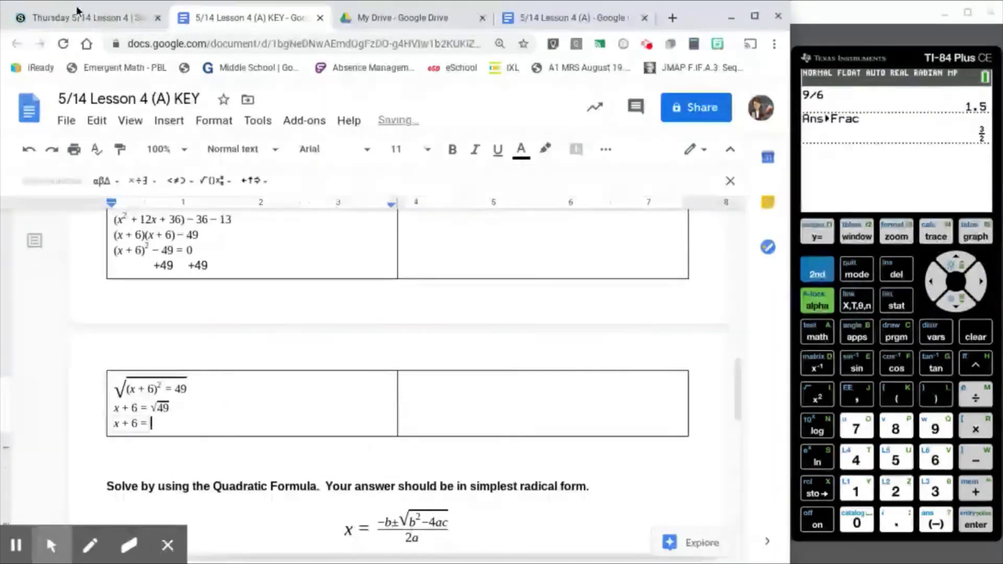
{"action": "left_click", "coordinate": [140, 180]}
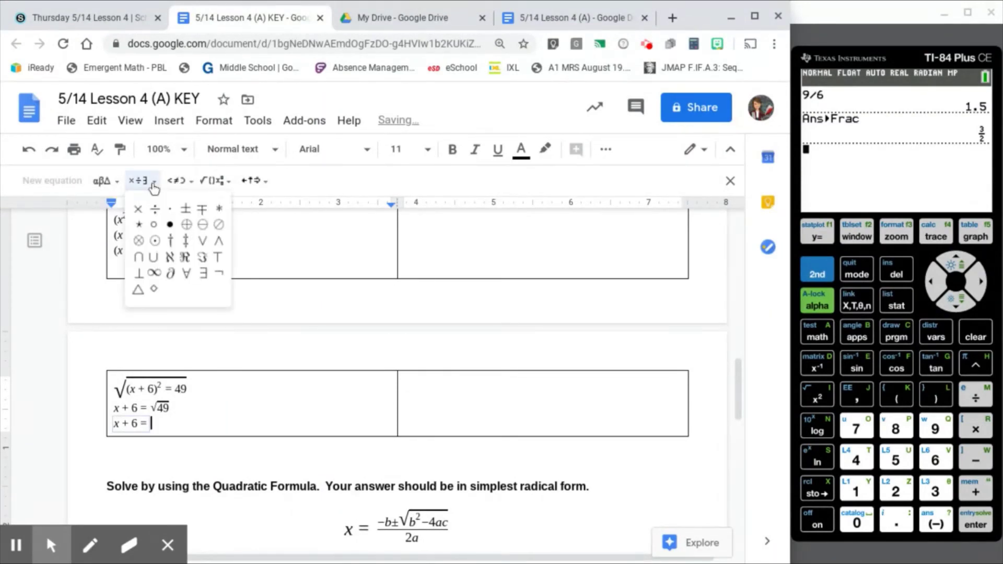
{"action": "left_click", "coordinate": [185, 209]}
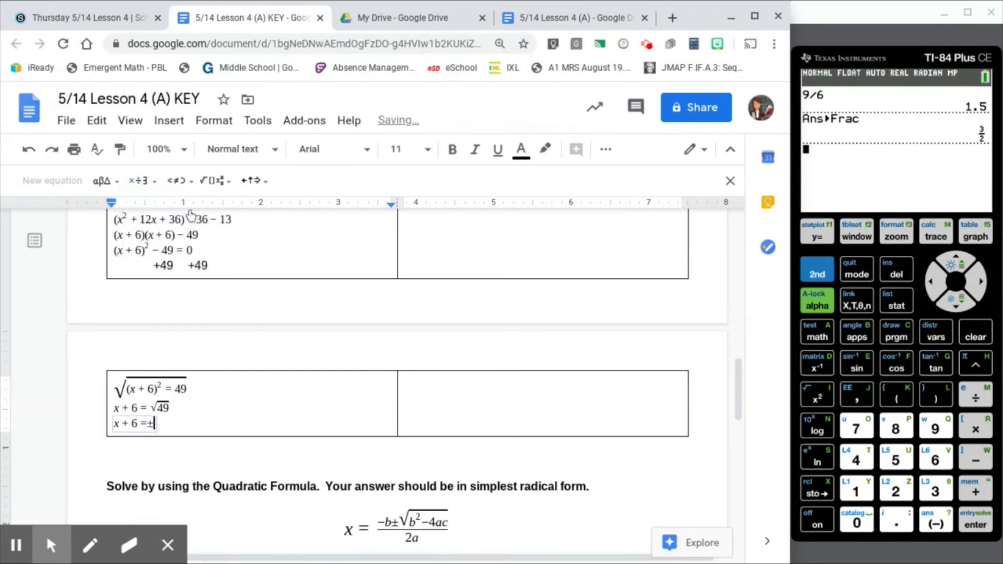
{"action": "type", "text": "7"}
{"action": "key", "text": "Right"}
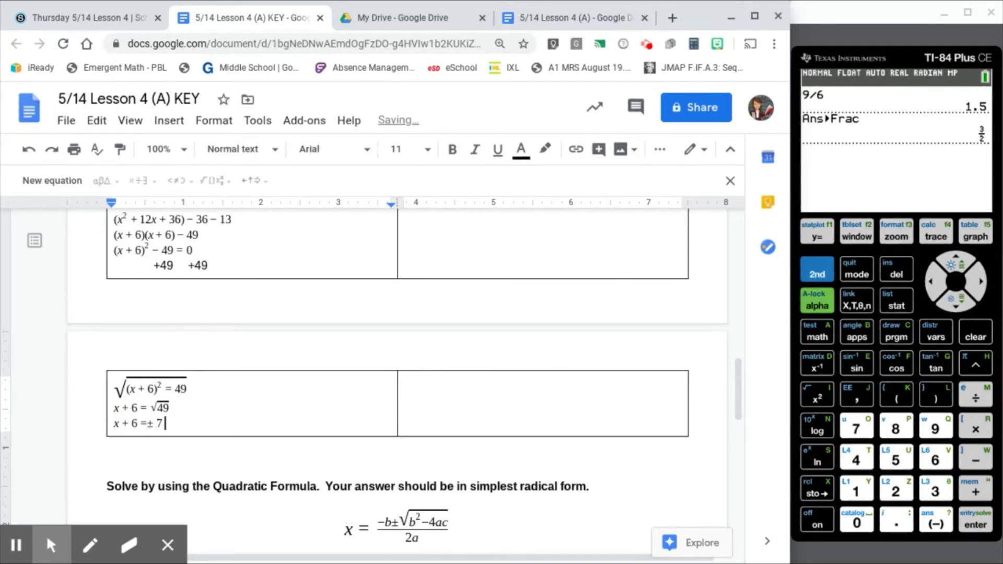
Write "-6" beneath both sides of x + 6 = ± 7, spaced to align with 6 and 7, and start another line
{"action": "key", "text": "Return"}
{"action": "type", "text": "-6      -6"}
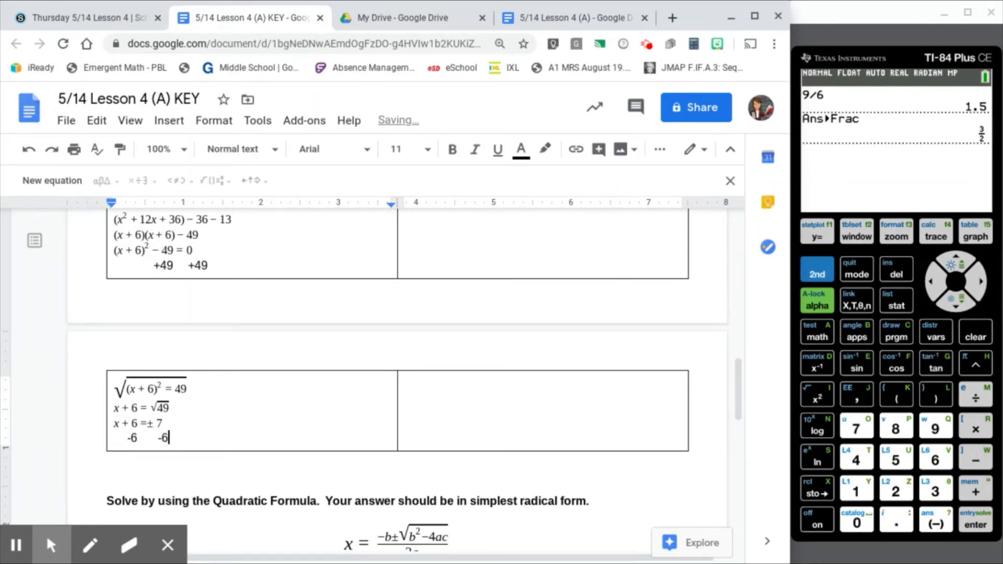
{"action": "key", "text": "Return"}
{"action": "type", "text": "x="}
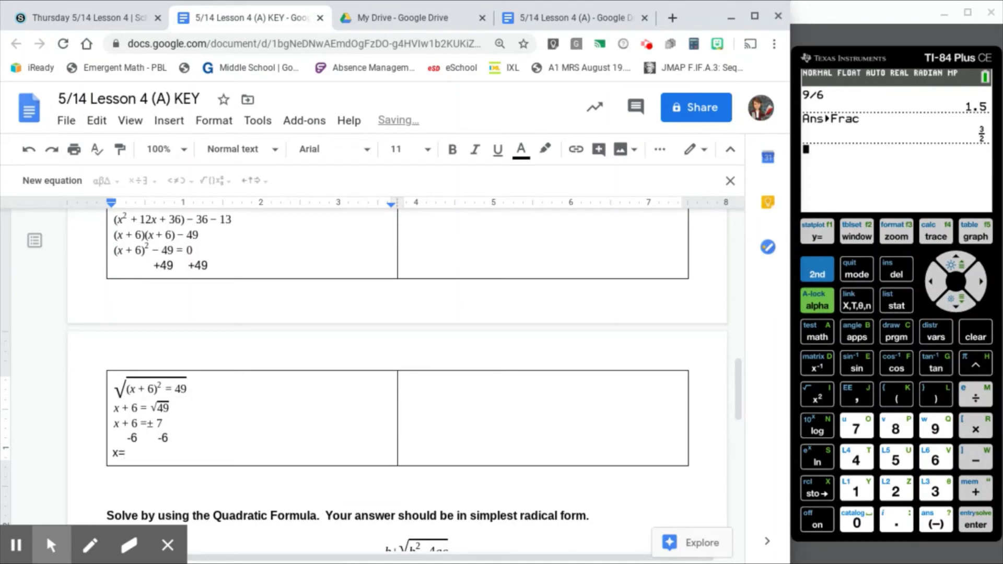
{"action": "key", "text": "BackSpace"}
{"action": "key", "text": "BackSpace"}
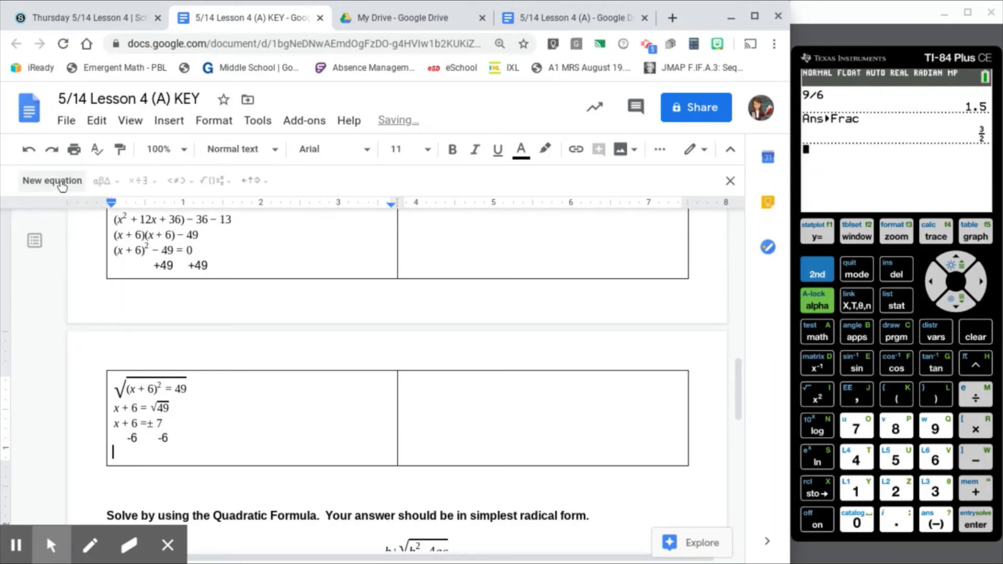
Insert the equation x = ± 7 − 6 on the line below the -6 row
{"action": "left_click", "coordinate": [61, 184]}
{"action": "type", "text": "x="}
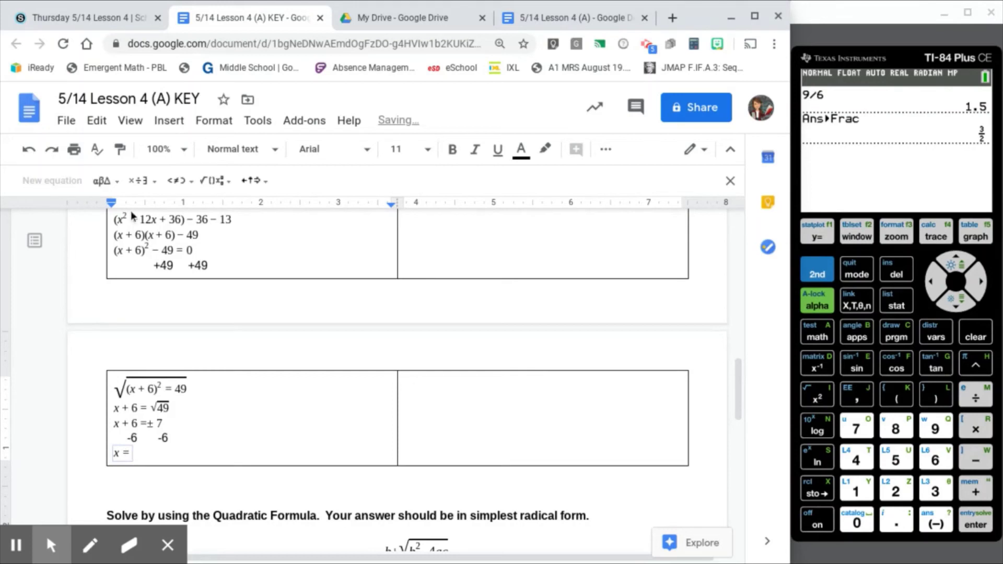
{"action": "left_click", "coordinate": [140, 180]}
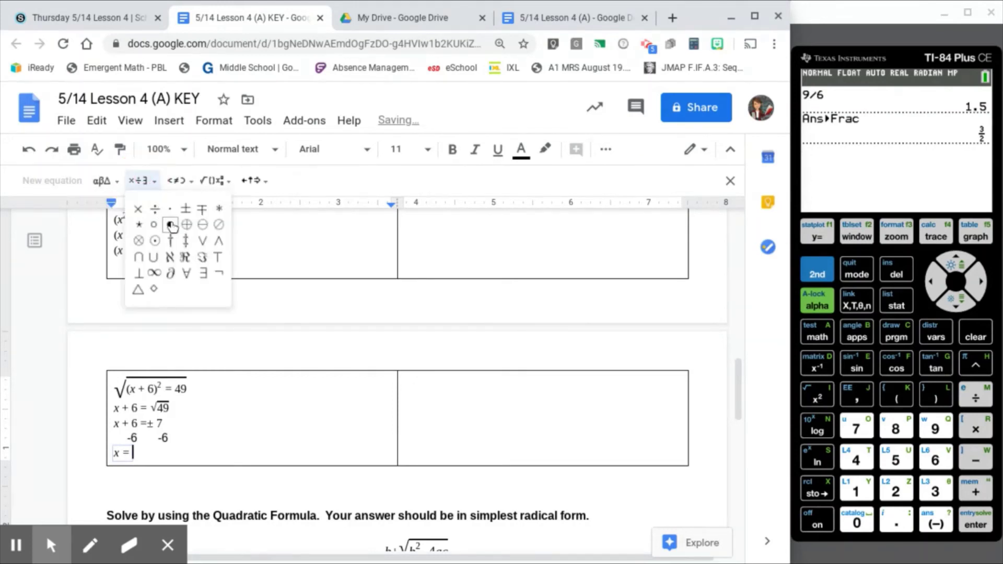
{"action": "left_click", "coordinate": [185, 209]}
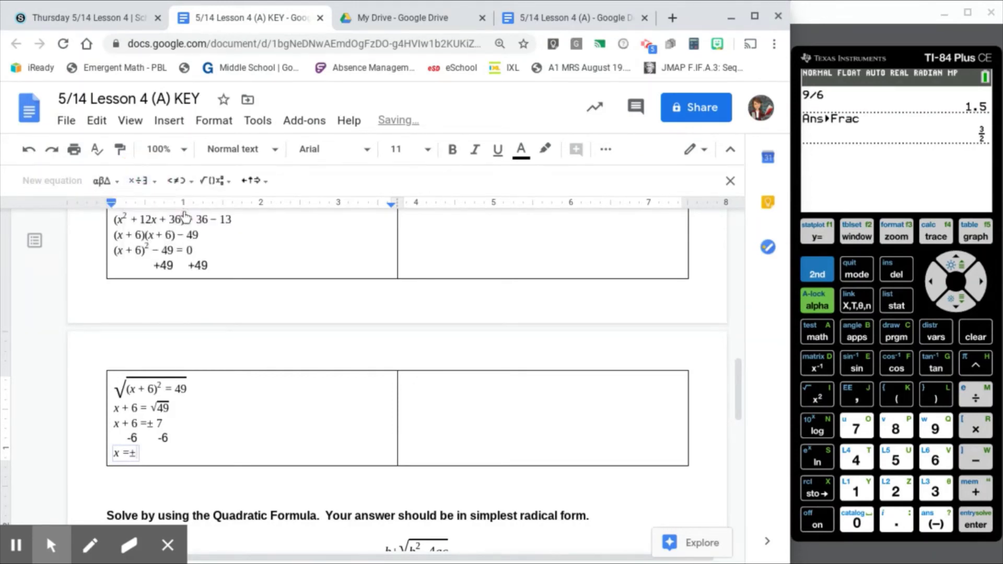
{"action": "type", "text": "7"}
{"action": "type", "text": "-6"}
{"action": "key", "text": "Right"}
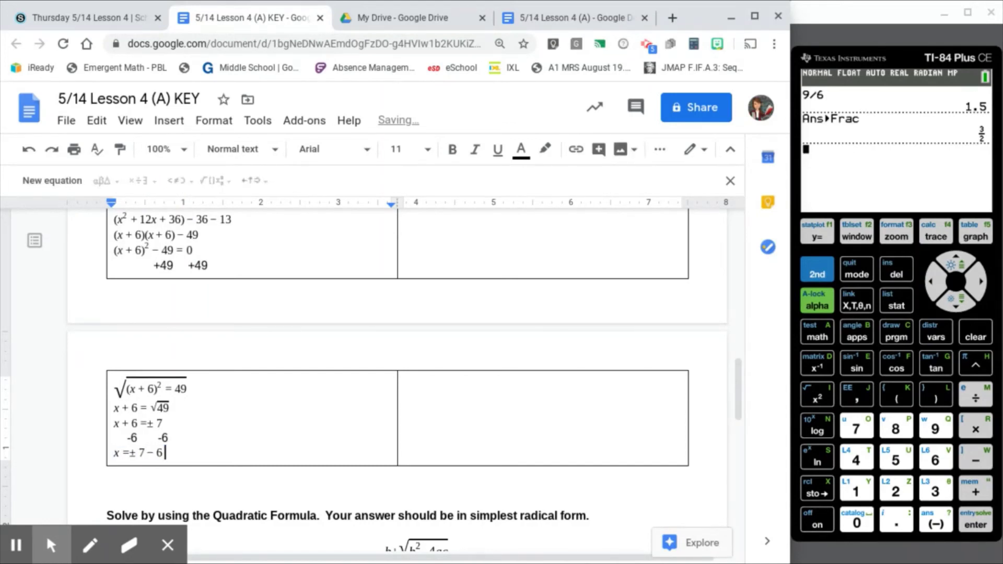
Write the two solutions x=1 and x=-13 on separate plain-text lines at the end of problem 4's answer
{"action": "key", "text": "Return"}
{"action": "type", "text": "x"}
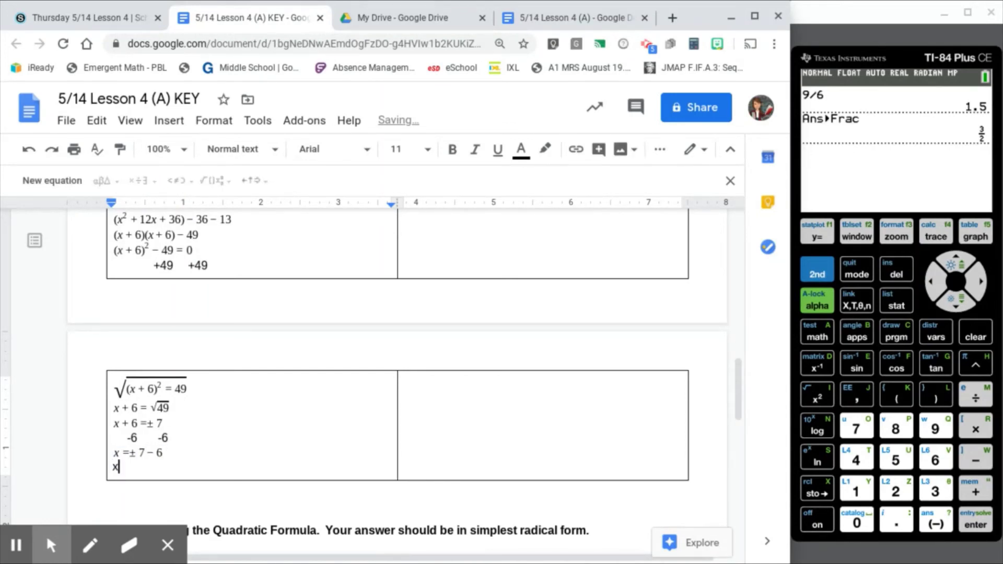
{"action": "type", "text": "=1"}
{"action": "key", "text": "Return"}
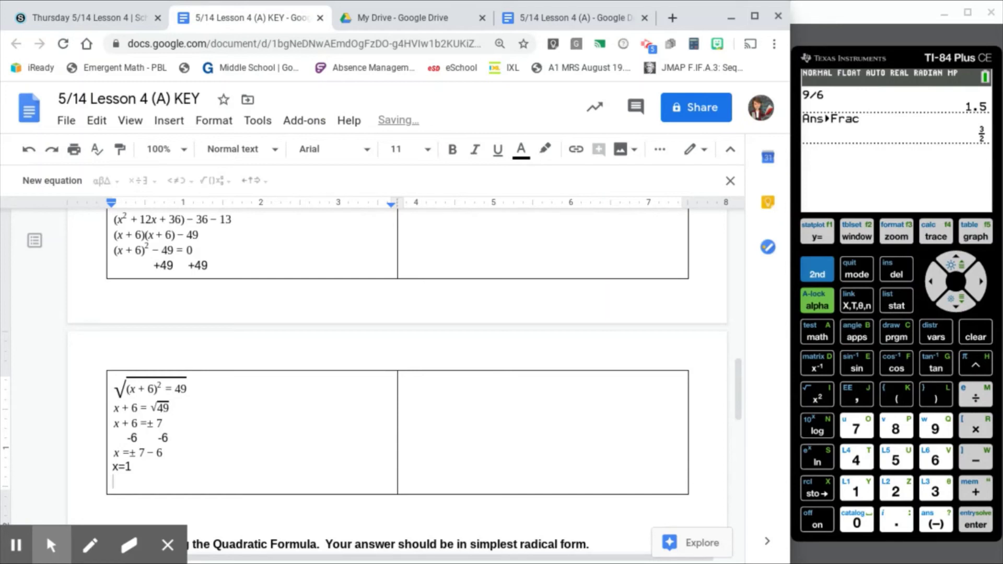
{"action": "type", "text": "x=-13"}
{"action": "scroll", "coordinate": [269, 363], "scroll_direction": "down", "scroll_amount": 1}
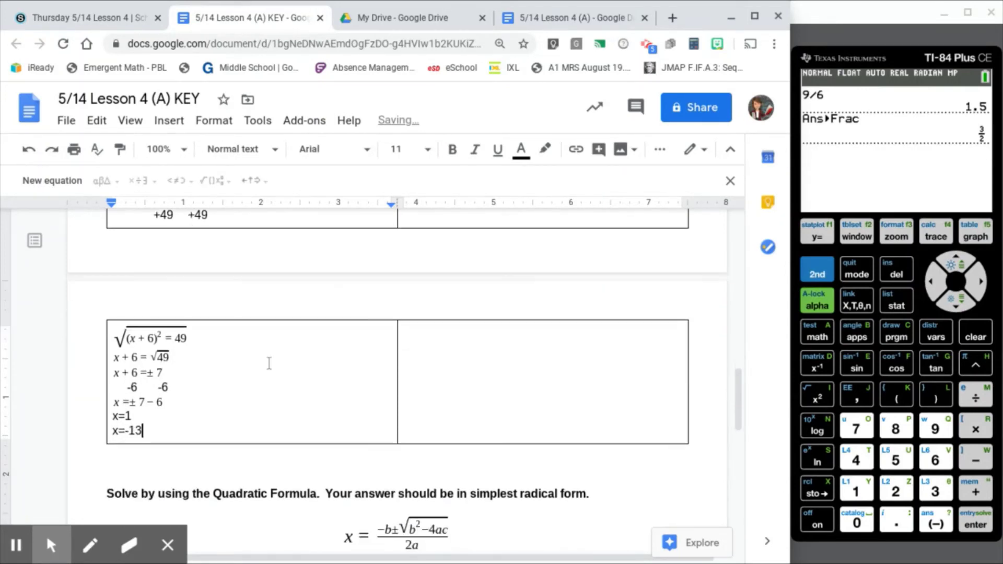
Switch to the TI-84 Plus CE calculator and change function Y1 to X²+12X−13, the original expression of problem 4
{"action": "scroll", "coordinate": [269, 364], "scroll_direction": "up", "scroll_amount": 2}
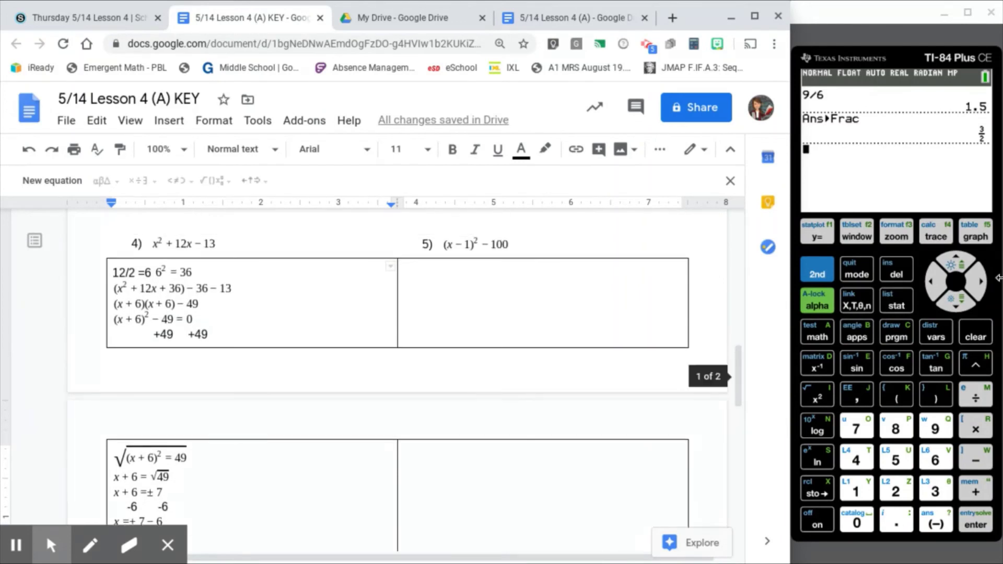
{"action": "left_click", "coordinate": [825, 236]}
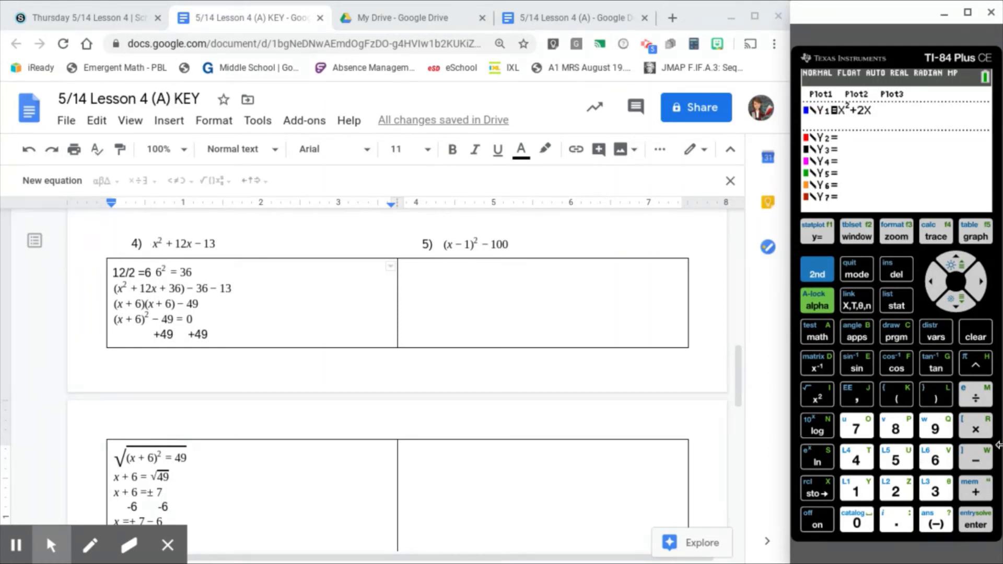
{"action": "left_click", "coordinate": [979, 292]}
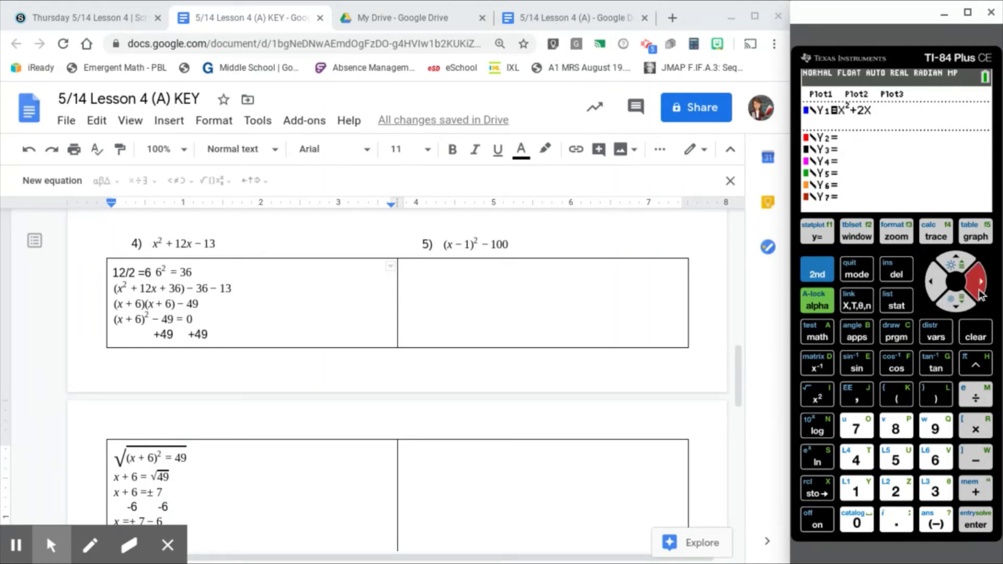
{"action": "left_click", "coordinate": [979, 292]}
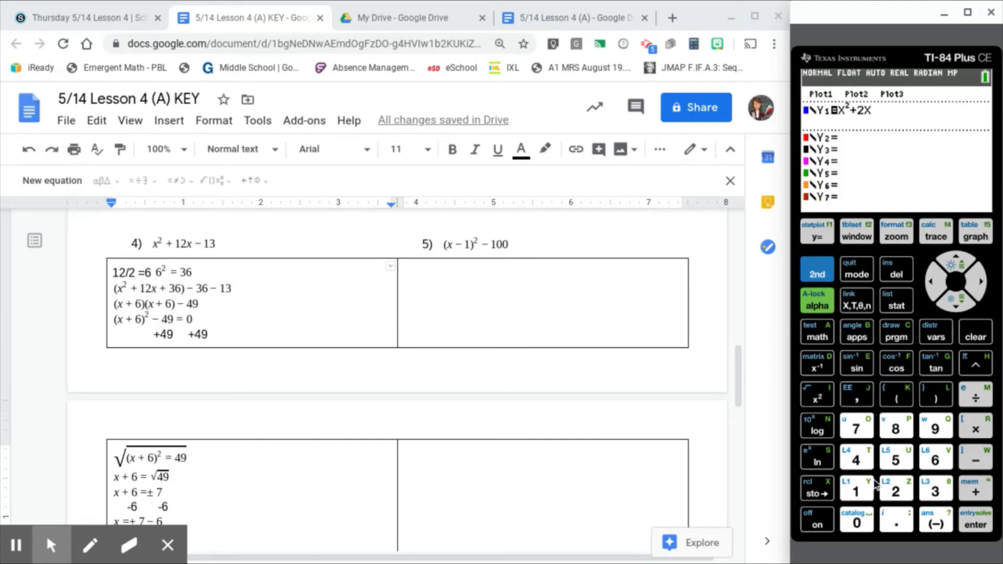
{"action": "left_click", "coordinate": [856, 492]}
{"action": "left_click", "coordinate": [895, 493]}
{"action": "left_click", "coordinate": [856, 303]}
{"action": "left_click", "coordinate": [981, 463]}
{"action": "left_click", "coordinate": [849, 485]}
{"action": "left_click", "coordinate": [934, 494]}
{"action": "left_click", "coordinate": [955, 308]}
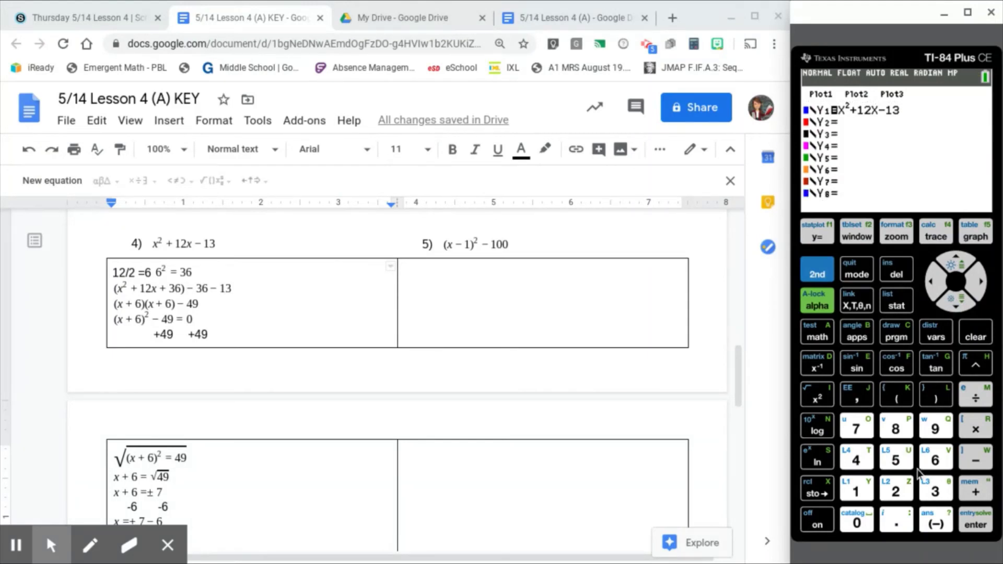
Enter (X+6)²−49 as function Y2 on the calculator, and highlight the matching completed-square equation and original expression in the document
{"action": "left_click", "coordinate": [893, 390]}
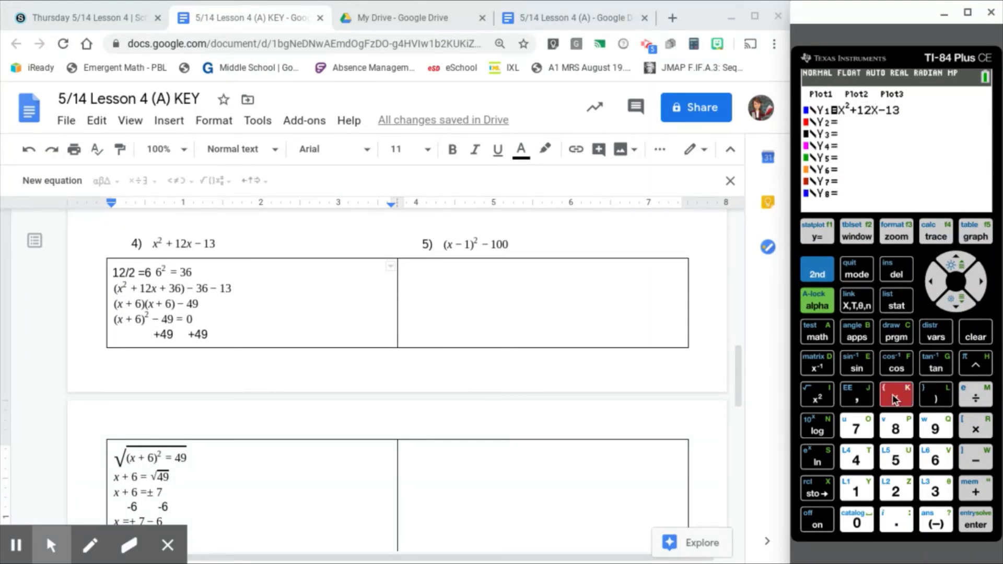
{"action": "left_click", "coordinate": [860, 304]}
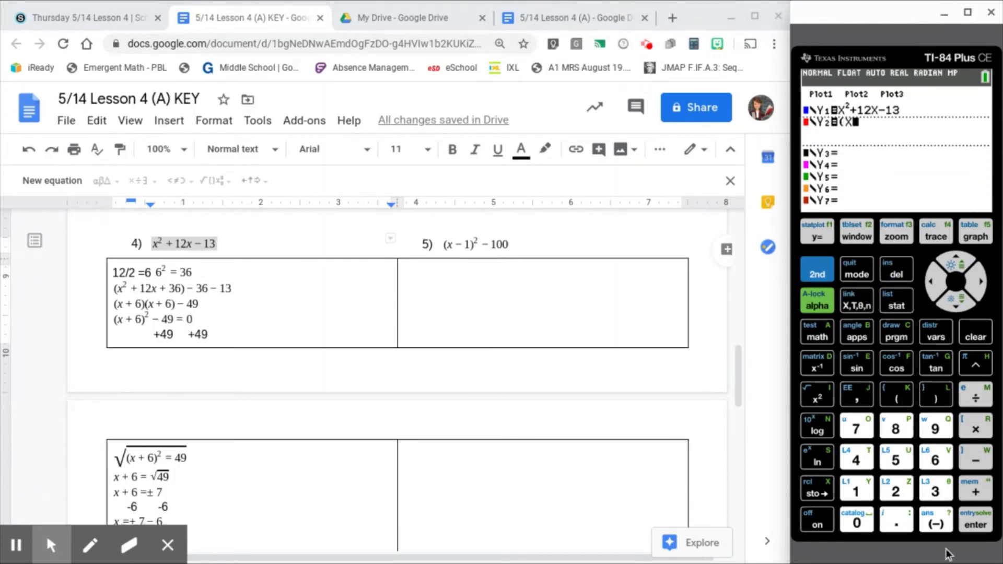
{"action": "left_click", "coordinate": [981, 491]}
{"action": "left_click", "coordinate": [935, 460]}
{"action": "left_click", "coordinate": [936, 400]}
{"action": "left_click", "coordinate": [816, 398]}
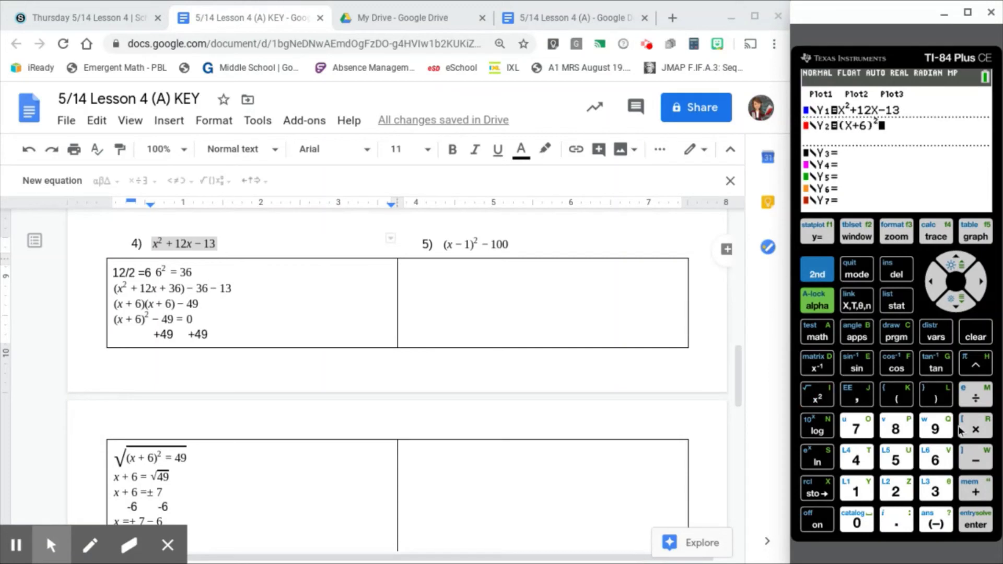
{"action": "left_click", "coordinate": [982, 464]}
{"action": "left_click", "coordinate": [867, 459]}
{"action": "left_click_drag", "start_coordinate": [196, 320], "coordinate": [114, 321]}
{"action": "left_click_drag", "start_coordinate": [231, 244], "coordinate": [152, 244]}
Open the color and line settings of Y2 on the calculator, adjust its line style, and graph both functions
{"action": "left_click", "coordinate": [998, 301]}
{"action": "left_click", "coordinate": [937, 281]}
{"action": "left_click", "coordinate": [937, 281]}
{"action": "left_click", "coordinate": [937, 282]}
{"action": "left_click", "coordinate": [937, 281]}
{"action": "left_click", "coordinate": [937, 281]}
{"action": "left_click", "coordinate": [937, 281]}
{"action": "left_click", "coordinate": [976, 524]}
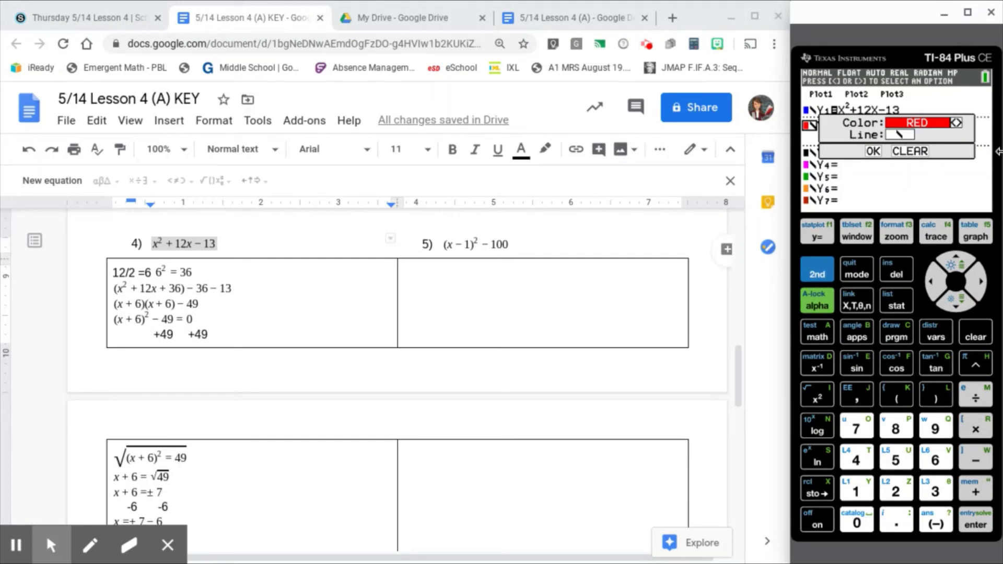
{"action": "key", "text": "Down"}
{"action": "key", "text": "Right"}
{"action": "key", "text": "Right"}
{"action": "key", "text": "Left"}
{"action": "left_click", "coordinate": [975, 236]}
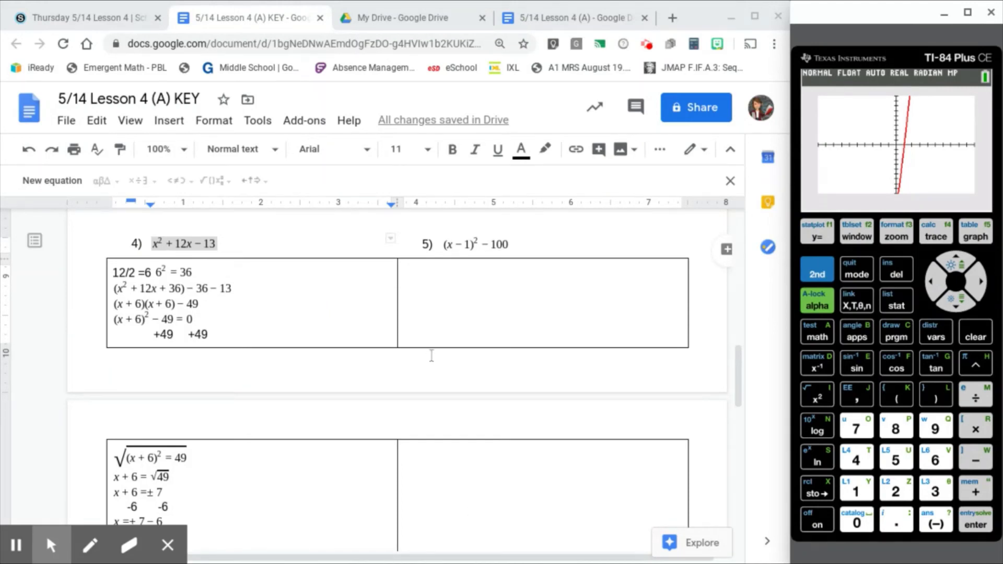
Show the calculator's table of values and go up to X = −16, comparing Y1 and Y2 around x = 1 and x = −13
{"action": "scroll", "coordinate": [432, 356], "scroll_direction": "down", "scroll_amount": 2}
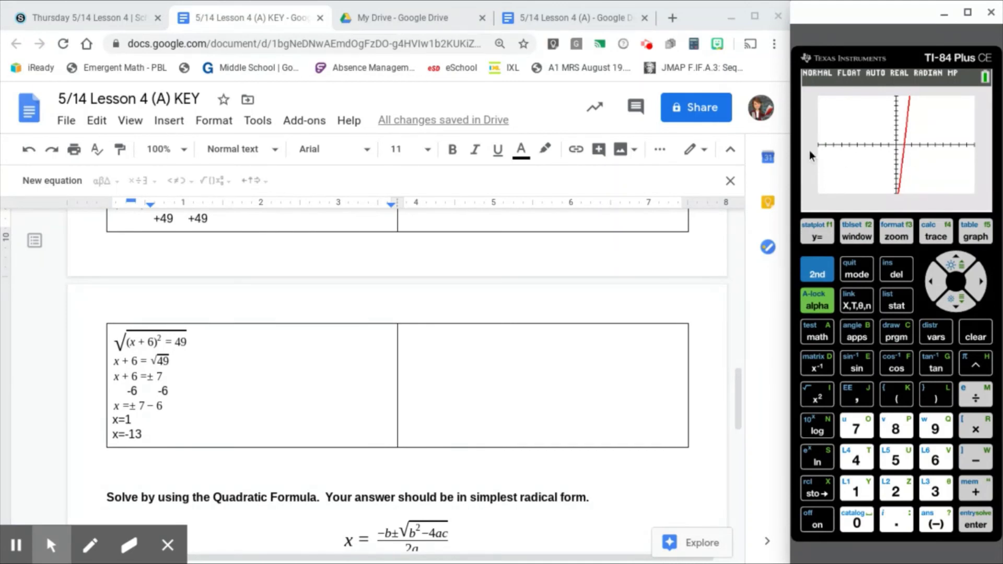
{"action": "left_click", "coordinate": [829, 272]}
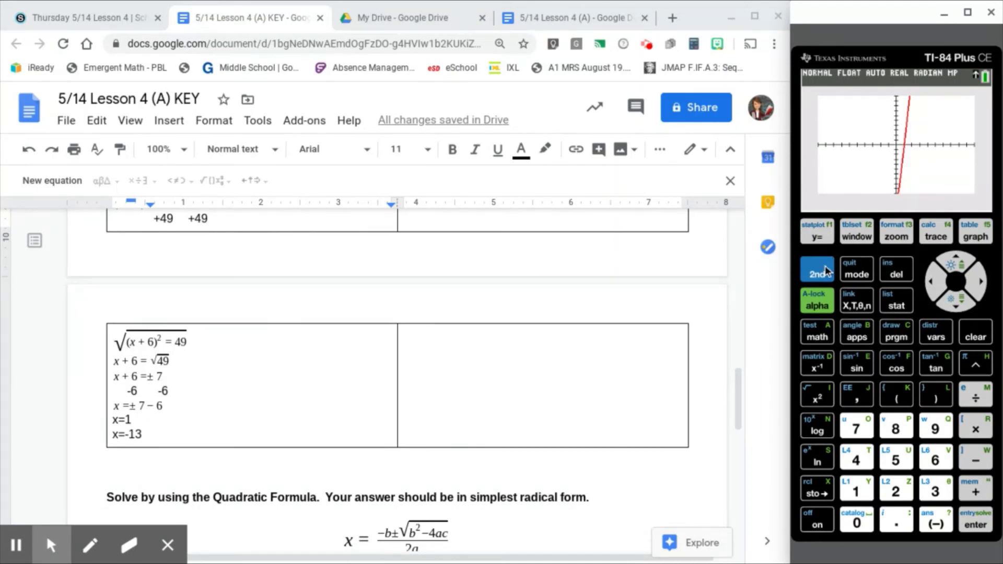
{"action": "left_click", "coordinate": [974, 230]}
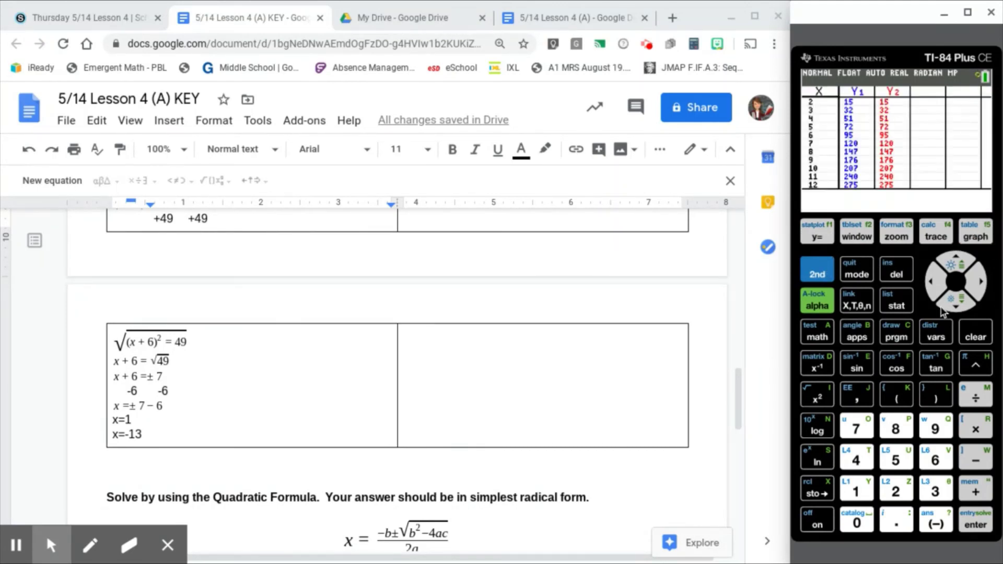
{"action": "left_click", "coordinate": [957, 259]}
{"action": "left_click", "coordinate": [957, 258]}
{"action": "left_click", "coordinate": [957, 258]}
{"action": "left_click", "coordinate": [957, 258]}
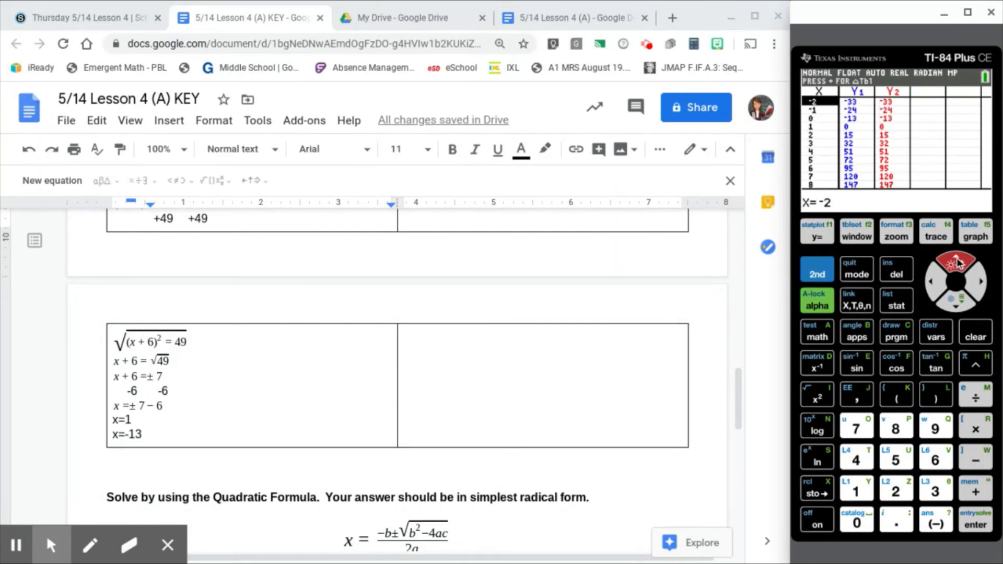
{"action": "left_click", "coordinate": [958, 259]}
{"action": "left_click", "coordinate": [957, 260]}
{"action": "left_click", "coordinate": [957, 260]}
{"action": "left_click", "coordinate": [957, 260]}
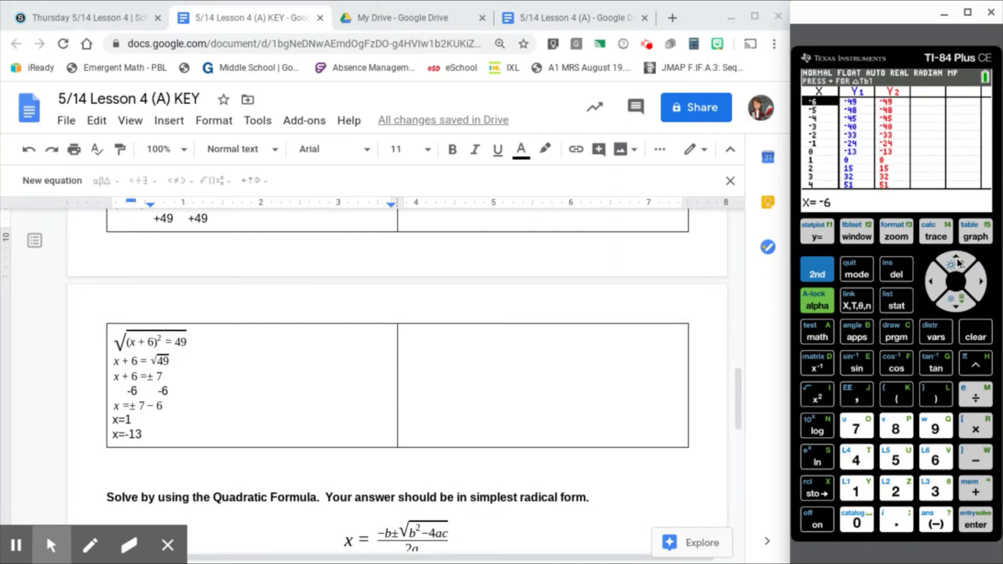
{"action": "left_click", "coordinate": [958, 260]}
{"action": "left_click", "coordinate": [957, 259]}
{"action": "left_click", "coordinate": [957, 260]}
{"action": "left_click", "coordinate": [957, 260]}
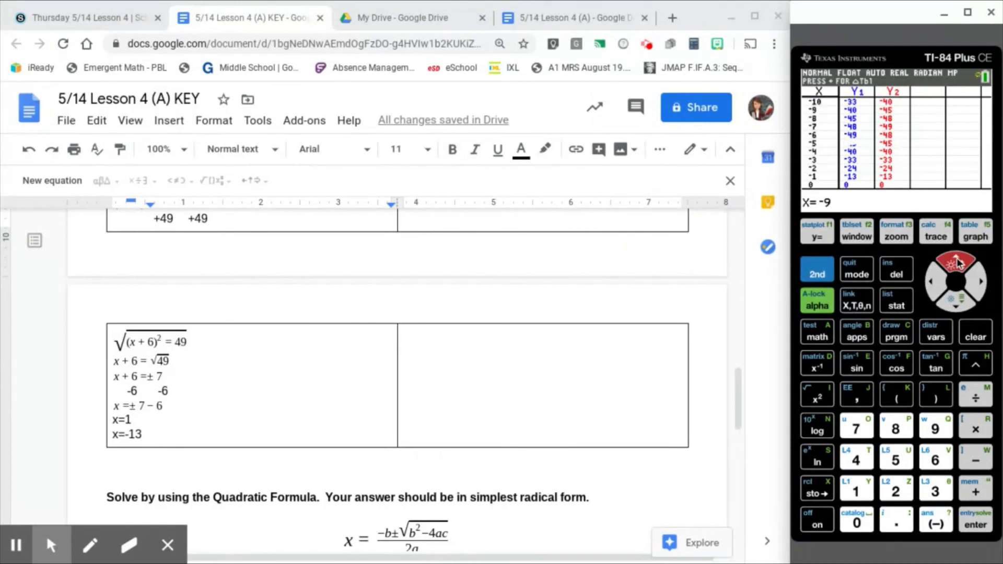
{"action": "left_click", "coordinate": [958, 260]}
{"action": "left_click", "coordinate": [957, 260]}
{"action": "left_click", "coordinate": [957, 260]}
{"action": "left_click", "coordinate": [958, 260]}
{"action": "left_click", "coordinate": [957, 259]}
{"action": "left_click", "coordinate": [957, 260]}
{"action": "left_click", "coordinate": [957, 260]}
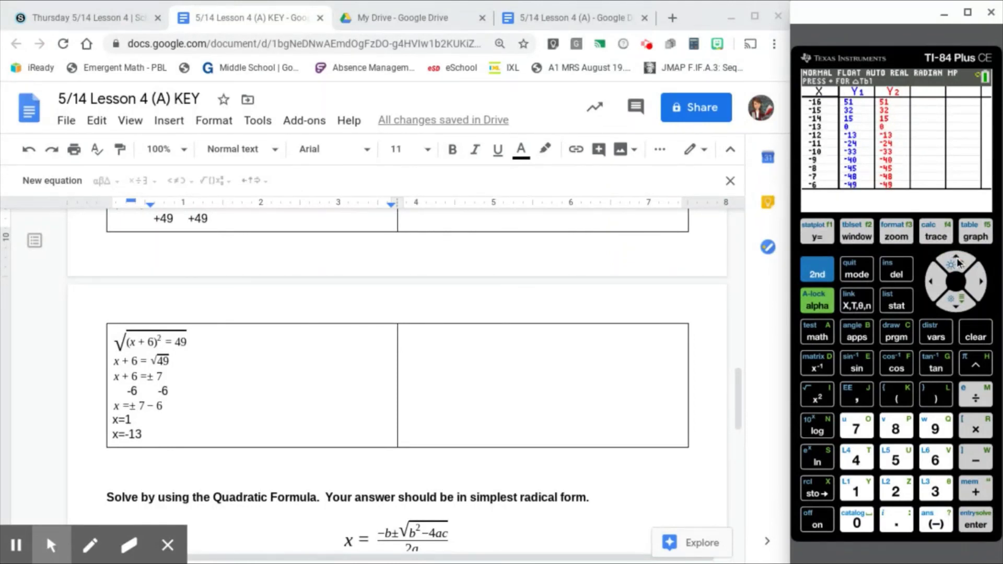
Go further up the calculator's table to X = −25, comparing Y1 and Y2, and return to the home screen
{"action": "left_click", "coordinate": [957, 260]}
{"action": "left_click", "coordinate": [957, 259]}
{"action": "left_click", "coordinate": [957, 260]}
{"action": "left_click", "coordinate": [957, 260]}
{"action": "left_click", "coordinate": [957, 259]}
{"action": "left_click", "coordinate": [958, 260]}
{"action": "left_click", "coordinate": [957, 260]}
{"action": "left_click", "coordinate": [955, 308]}
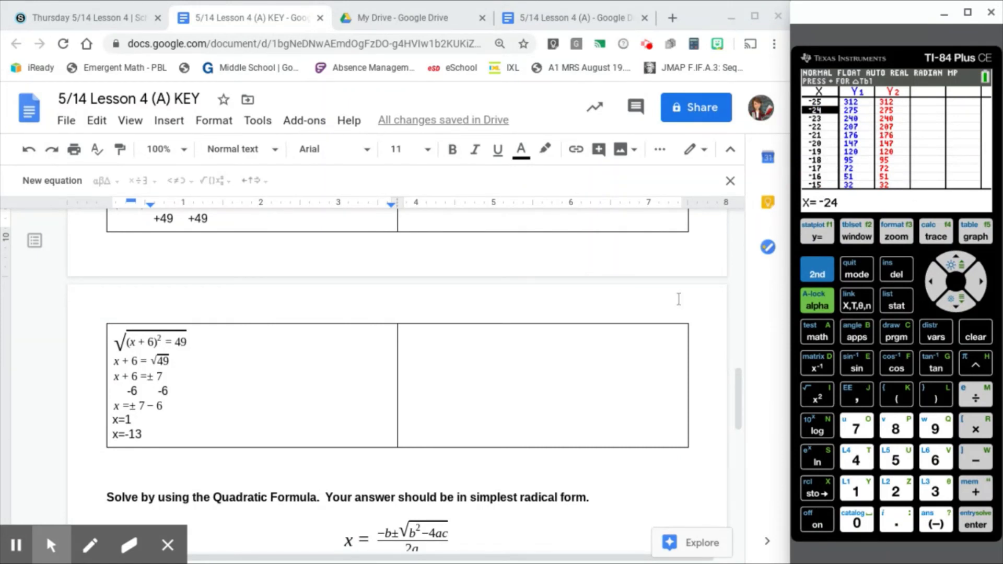
{"action": "scroll", "coordinate": [504, 218], "scroll_direction": "up", "scroll_amount": 3}
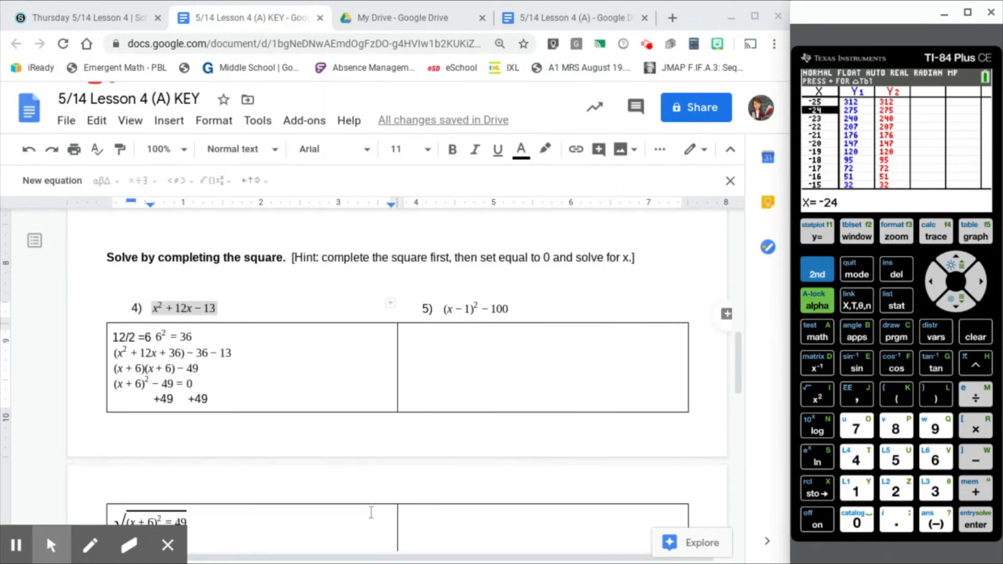
{"action": "left_click", "coordinate": [812, 272]}
{"action": "left_click", "coordinate": [857, 272]}
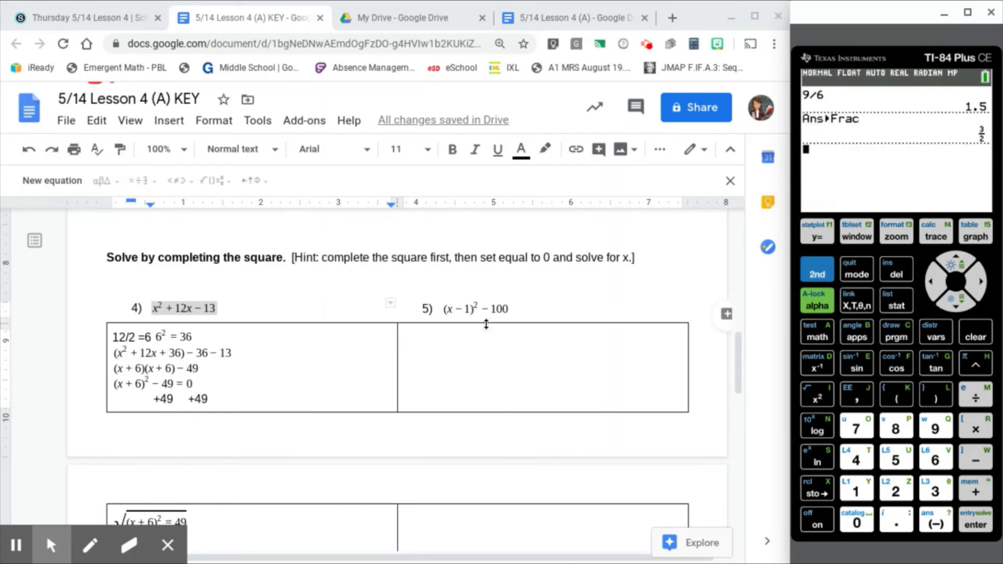
Copy problem 5's expression (x−1)²−100 into the empty answer box below it
{"action": "left_click", "coordinate": [495, 309]}
{"action": "left_click", "coordinate": [449, 311]}
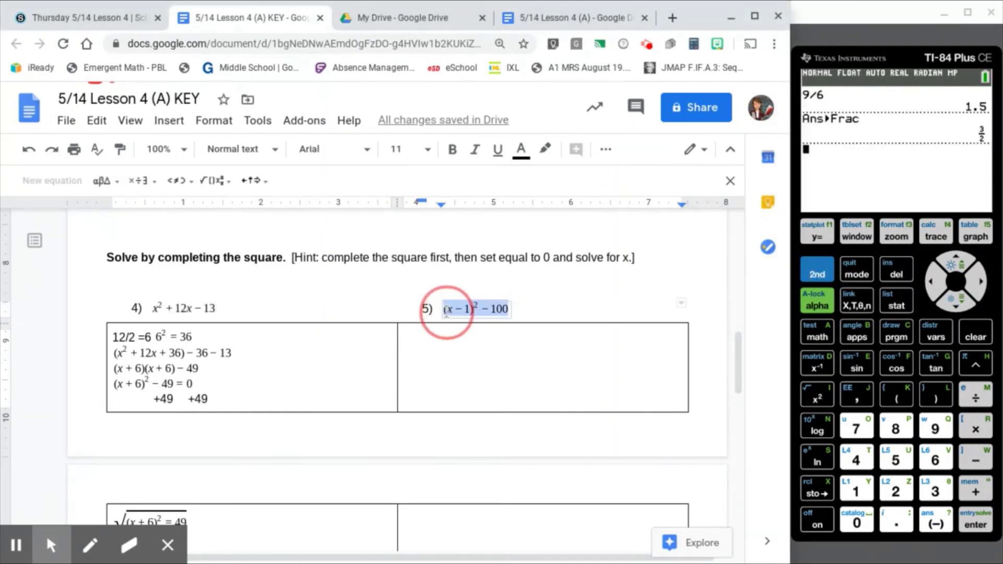
{"action": "key", "text": "ctrl+c"}
{"action": "left_click", "coordinate": [447, 343]}
{"action": "key", "text": "ctrl+v"}
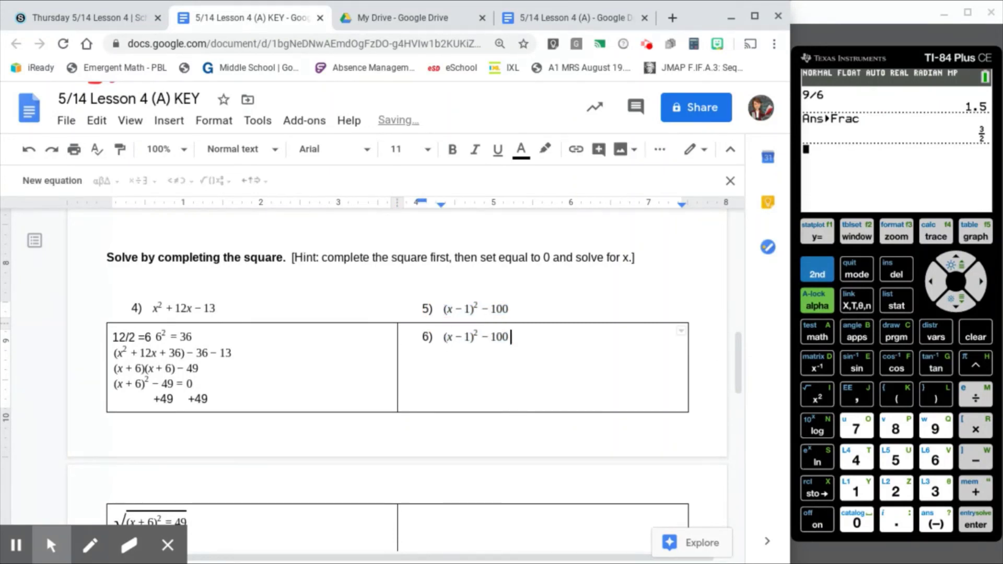
Remove the list number from the copied expression in problem 5's answer box and append =0 to it
{"action": "left_click", "coordinate": [505, 337]}
{"action": "left_click", "coordinate": [442, 337]}
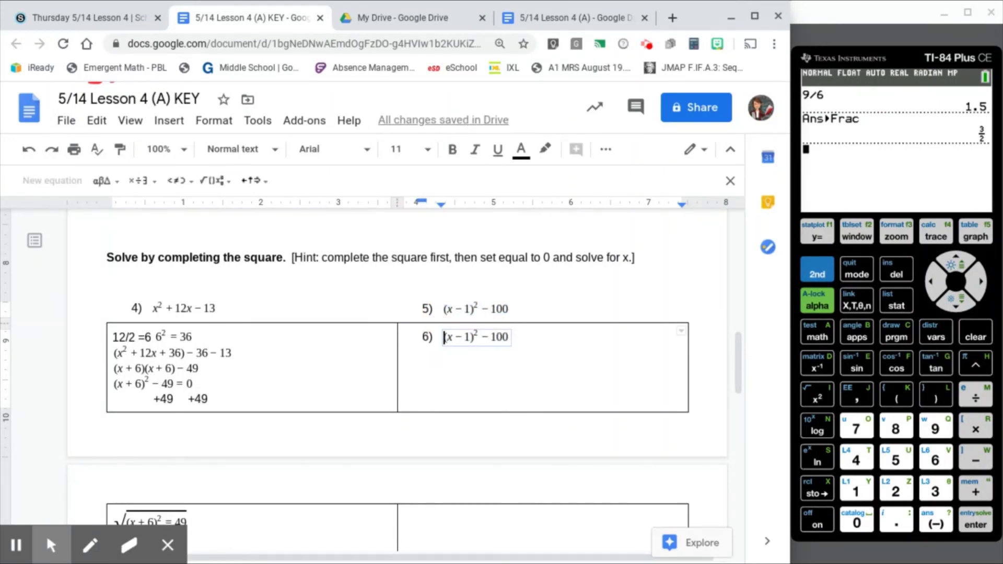
{"action": "key", "text": "Left"}
{"action": "key", "text": "BackSpace"}
{"action": "key", "text": "BackSpace"}
{"action": "key", "text": "BackSpace"}
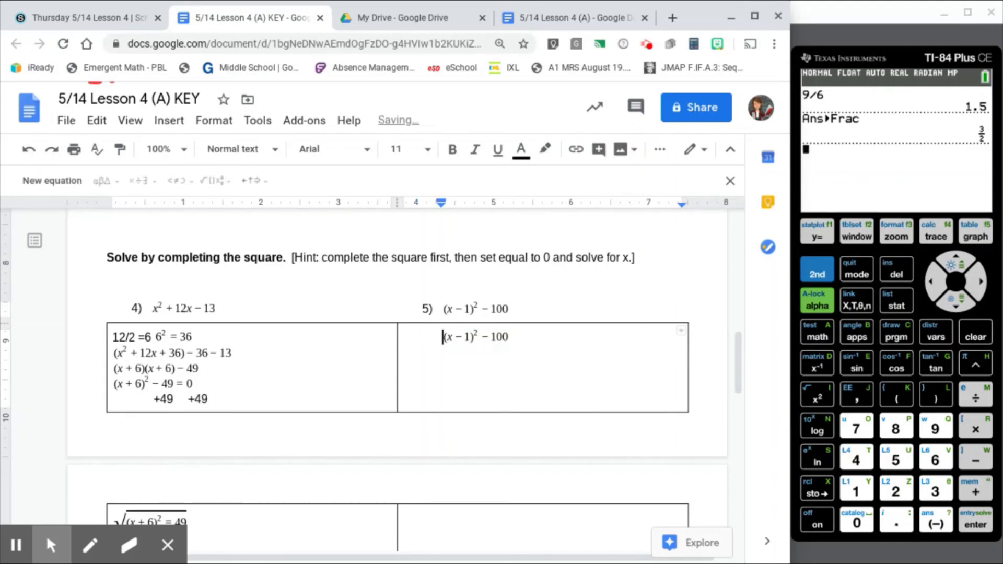
{"action": "left_click", "coordinate": [521, 344]}
{"action": "type", "text": "==0"}
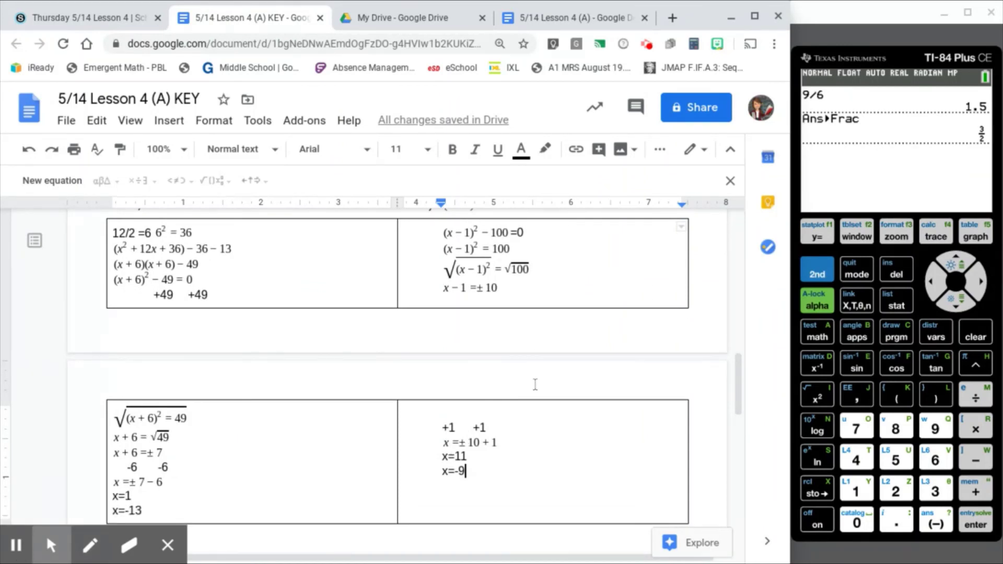
Review the worked solution of problem 5, and highlight the quadratic formula and the words "simplest radical form" in the next section's instructions
{"action": "scroll", "coordinate": [535, 384], "scroll_direction": "down", "scroll_amount": 3}
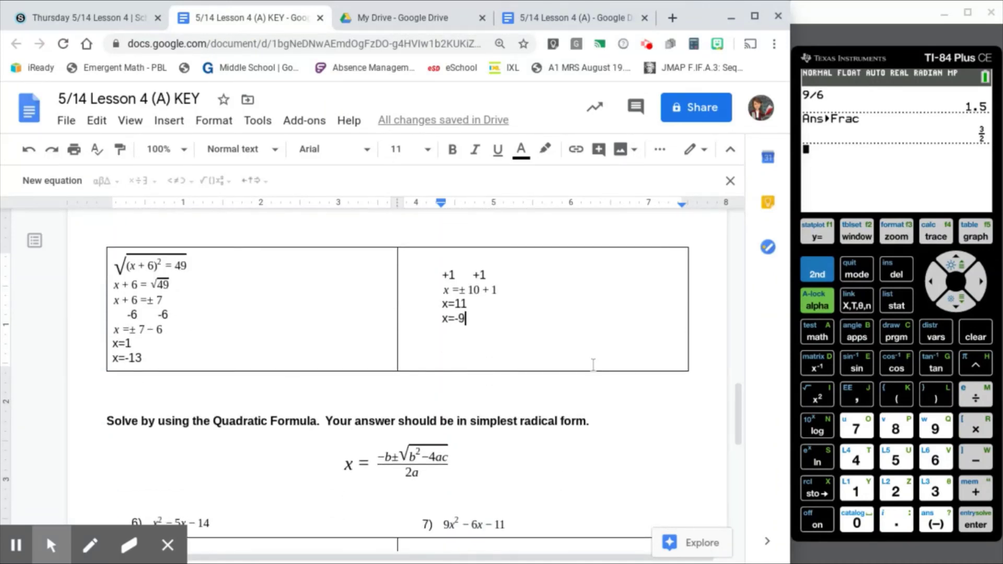
{"action": "scroll", "coordinate": [593, 364], "scroll_direction": "up", "scroll_amount": 3}
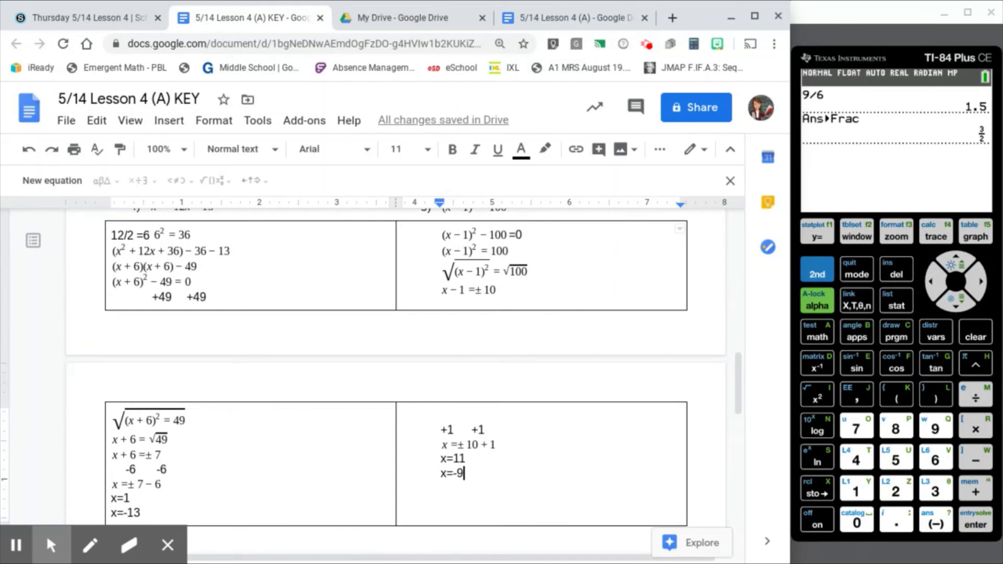
{"action": "scroll", "coordinate": [397, 369], "scroll_direction": "down", "scroll_amount": 6}
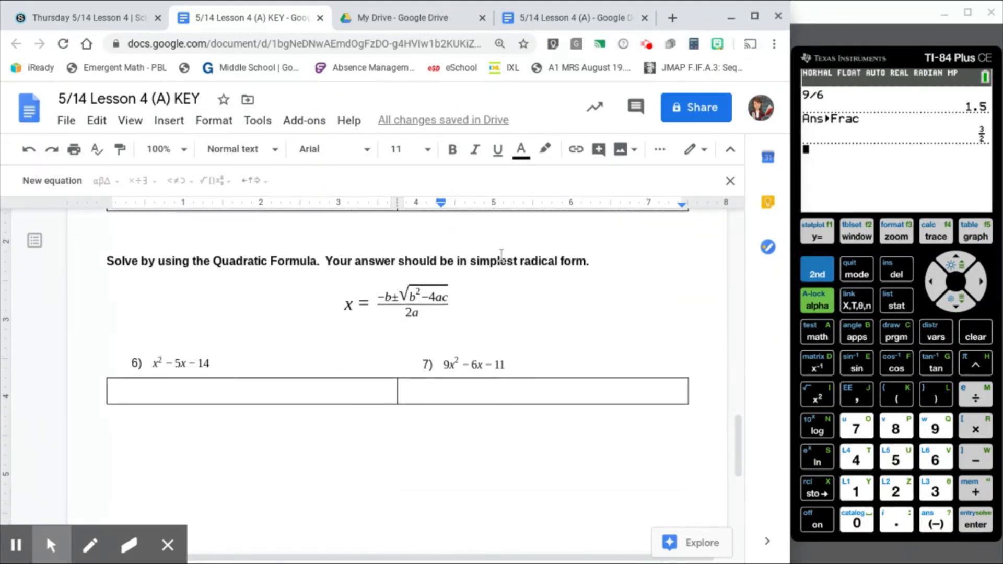
{"action": "left_click", "coordinate": [367, 311]}
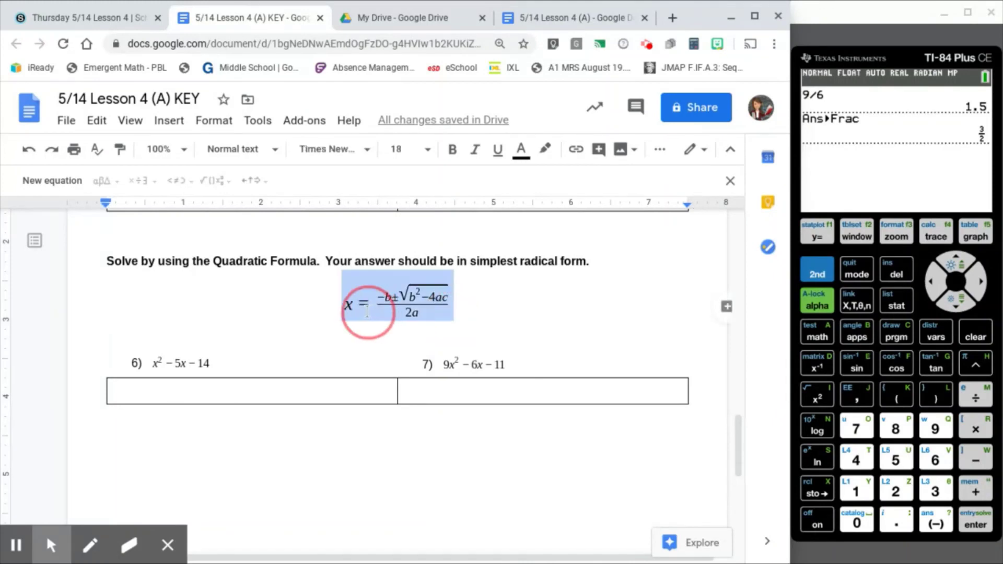
{"action": "left_click_drag", "start_coordinate": [585, 269], "coordinate": [474, 263]}
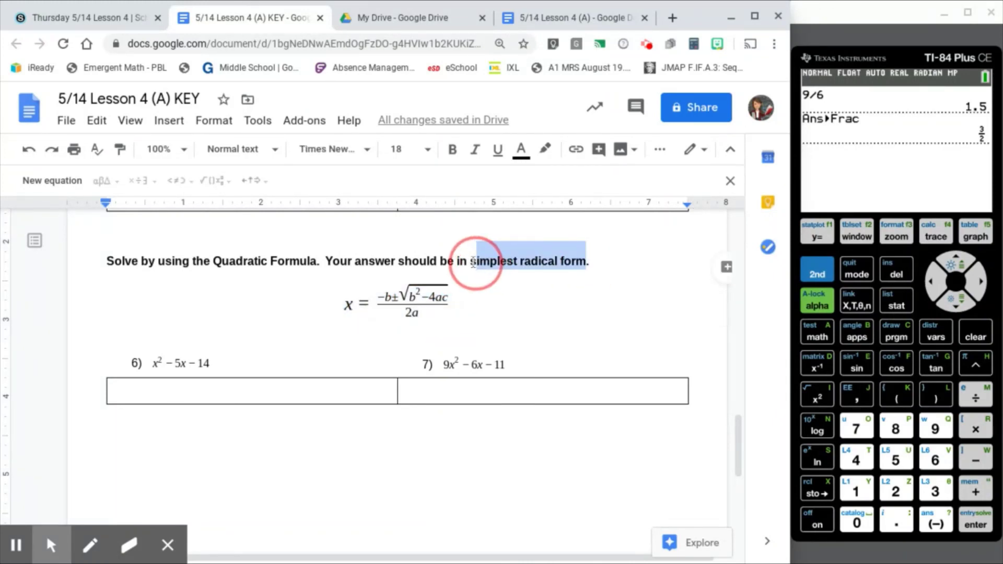
Copy the quadratic formula into the answer boxes of problems 6 and 7
{"action": "left_click", "coordinate": [484, 305]}
{"action": "left_click_drag", "start_coordinate": [484, 306], "coordinate": [340, 293]}
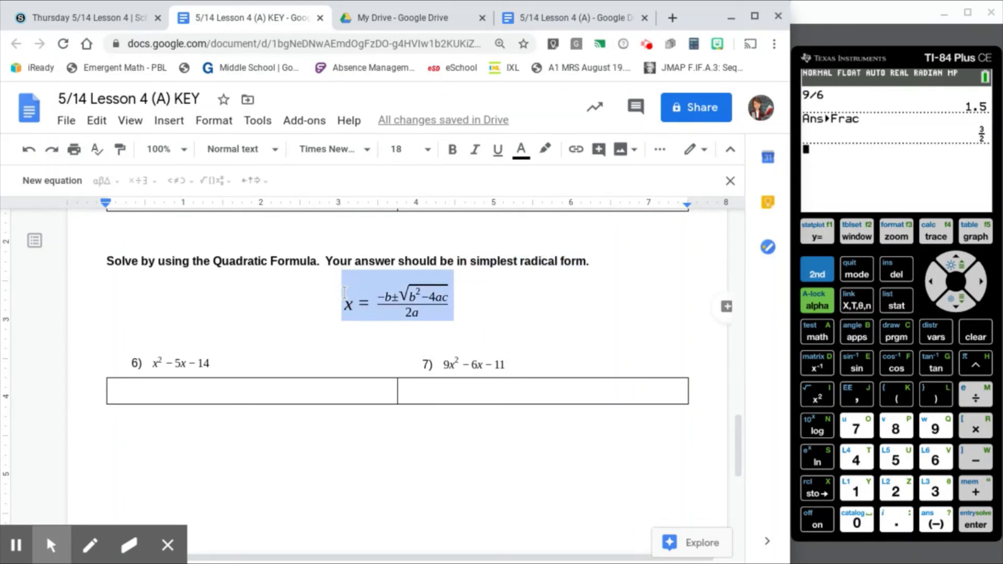
{"action": "key", "text": "ctrl+c"}
{"action": "left_click", "coordinate": [305, 392]}
{"action": "key", "text": "ctrl+v"}
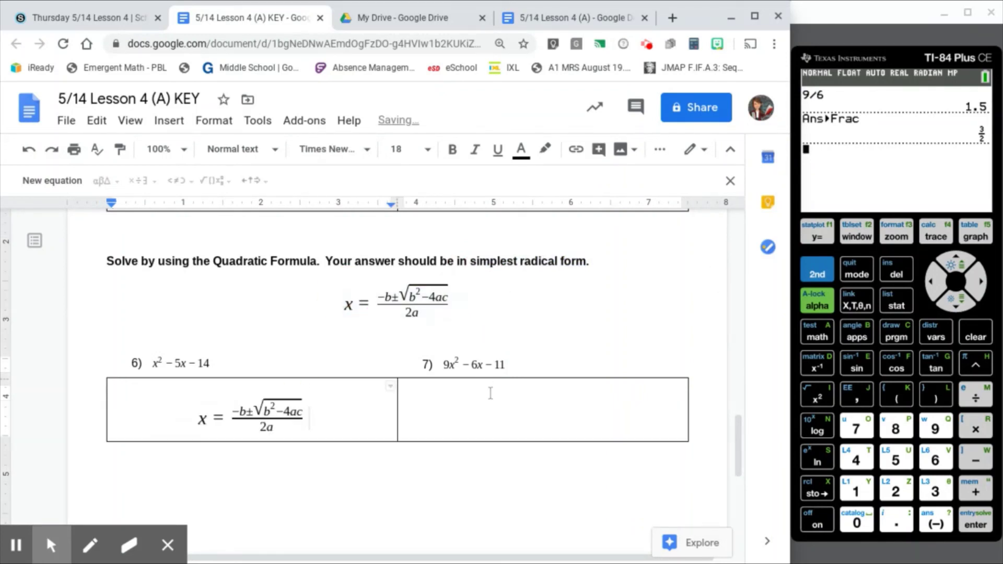
{"action": "left_click", "coordinate": [491, 393]}
{"action": "key", "text": "ctrl+v"}
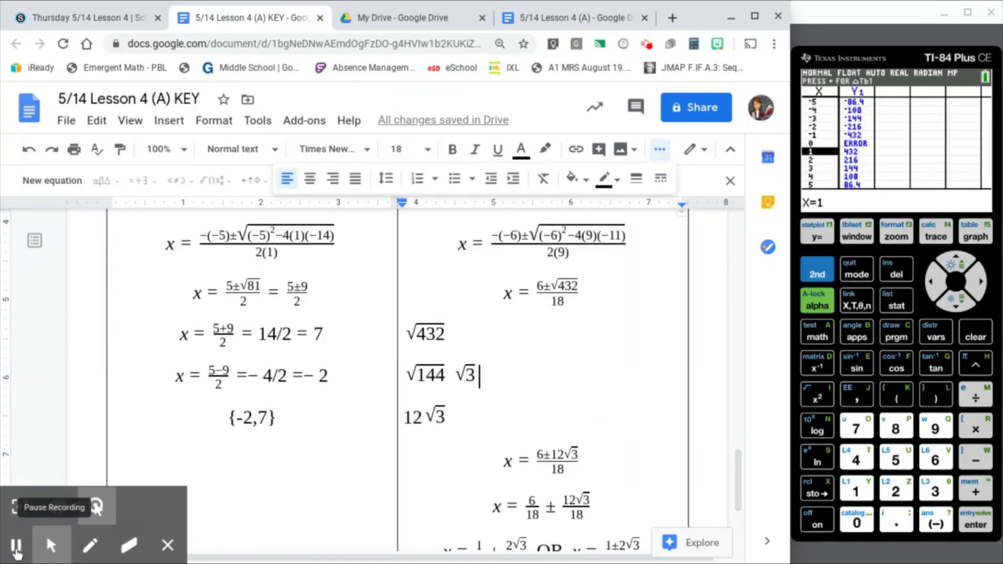
Review the quadratic formula solution of problem 6, highlighting the fraction (5±√81)/2, and refer to the Y1 values in the calculator's table
{"action": "scroll", "coordinate": [126, 365], "scroll_direction": "up", "scroll_amount": 1}
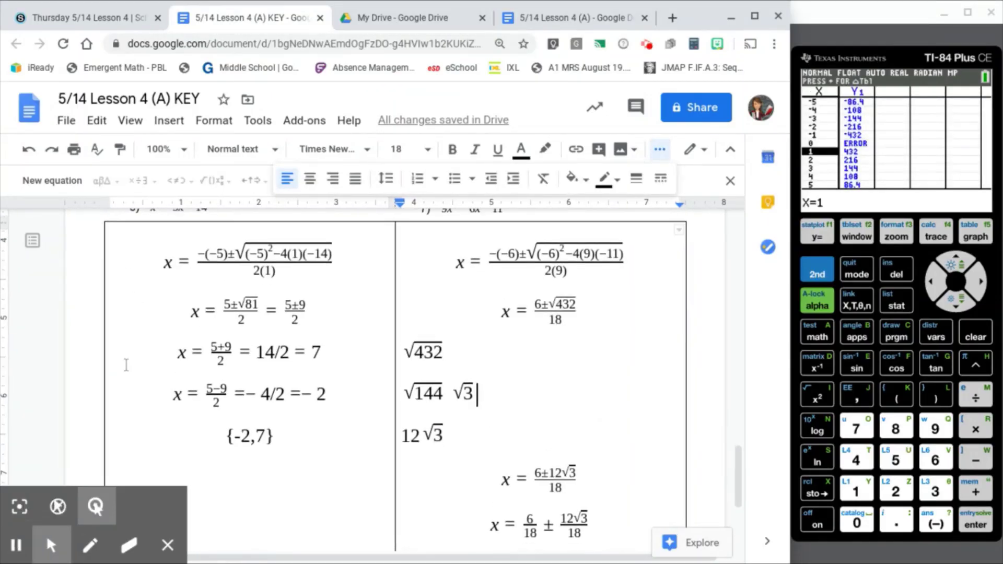
{"action": "scroll", "coordinate": [125, 365], "scroll_direction": "up", "scroll_amount": 1}
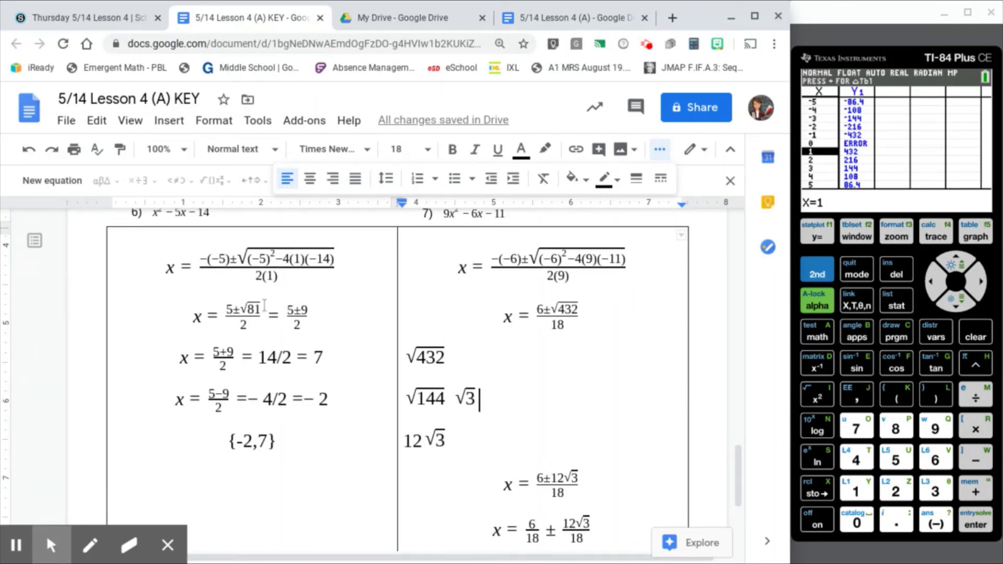
{"action": "double_click", "coordinate": [247, 308]}
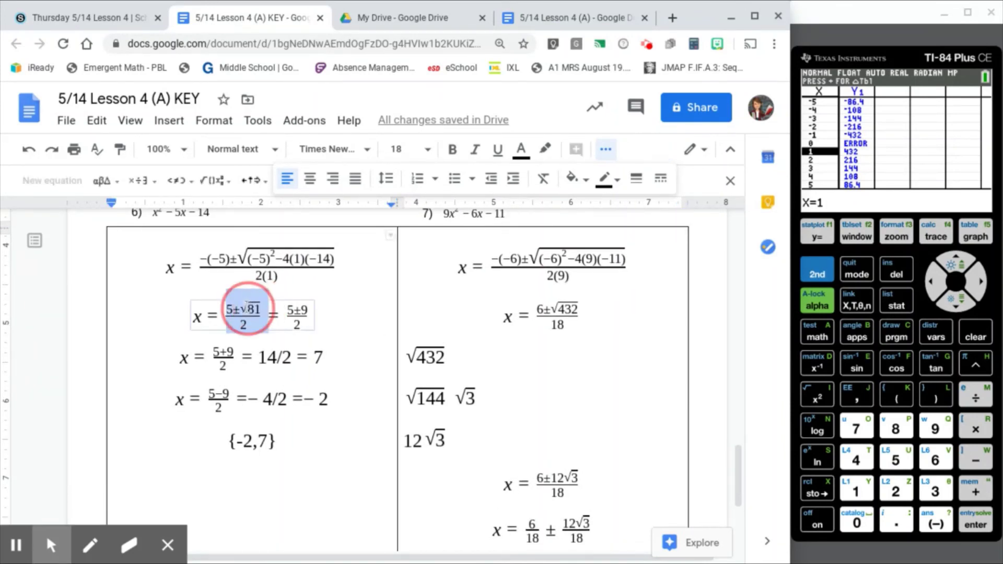
{"action": "left_click", "coordinate": [380, 360]}
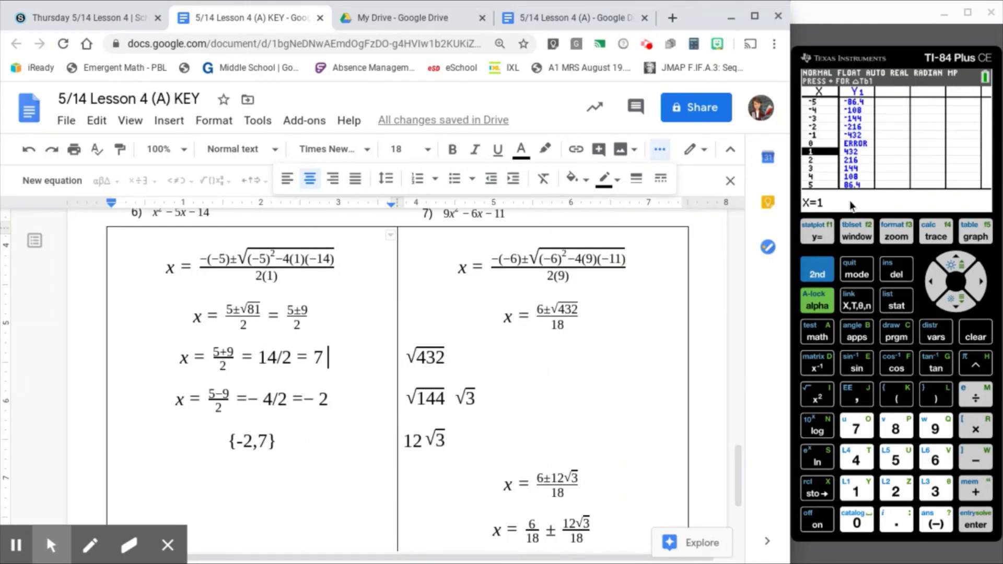
{"action": "left_click", "coordinate": [856, 171]}
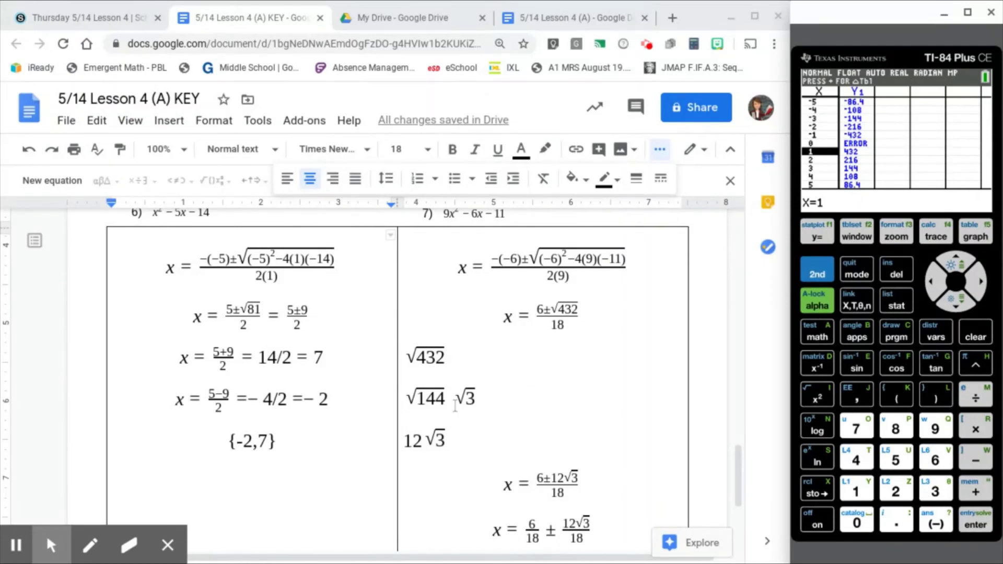
Review problem 7's simplification, highlighting x = (6±12√3)/18 and the final line x = 1/3 ± 2√3/3 OR x = (1±2√3)/3
{"action": "scroll", "coordinate": [455, 405], "scroll_direction": "down", "scroll_amount": 3}
{"action": "scroll", "coordinate": [455, 406], "scroll_direction": "down", "scroll_amount": 2}
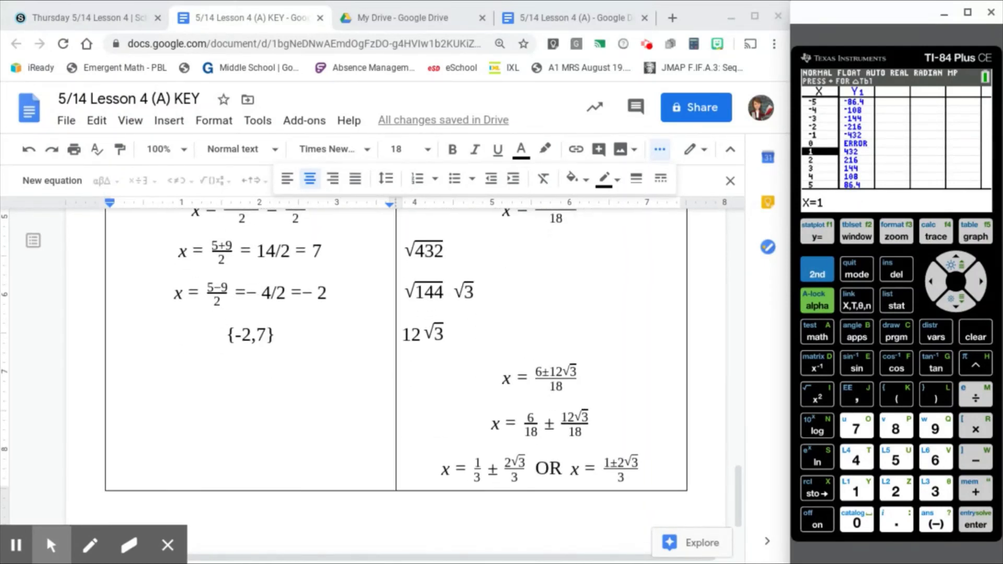
{"action": "scroll", "coordinate": [455, 405], "scroll_direction": "up", "scroll_amount": 1}
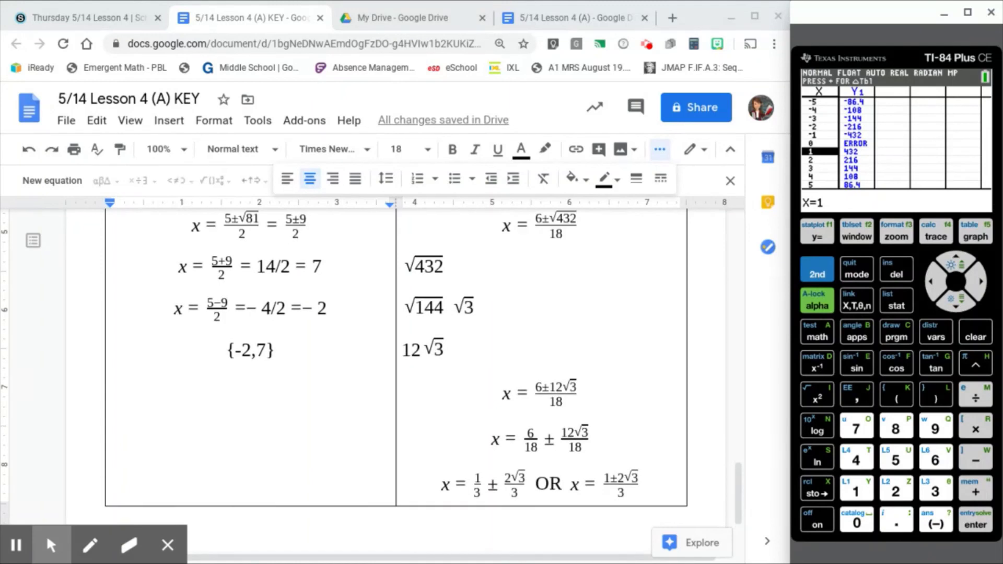
{"action": "scroll", "coordinate": [455, 406], "scroll_direction": "down", "scroll_amount": 2}
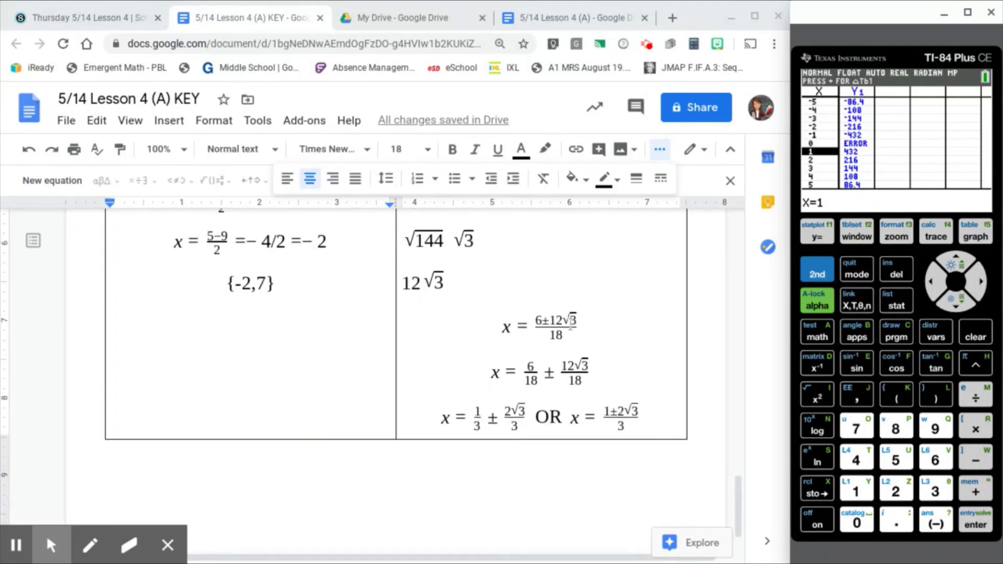
{"action": "triple_click", "coordinate": [515, 320]}
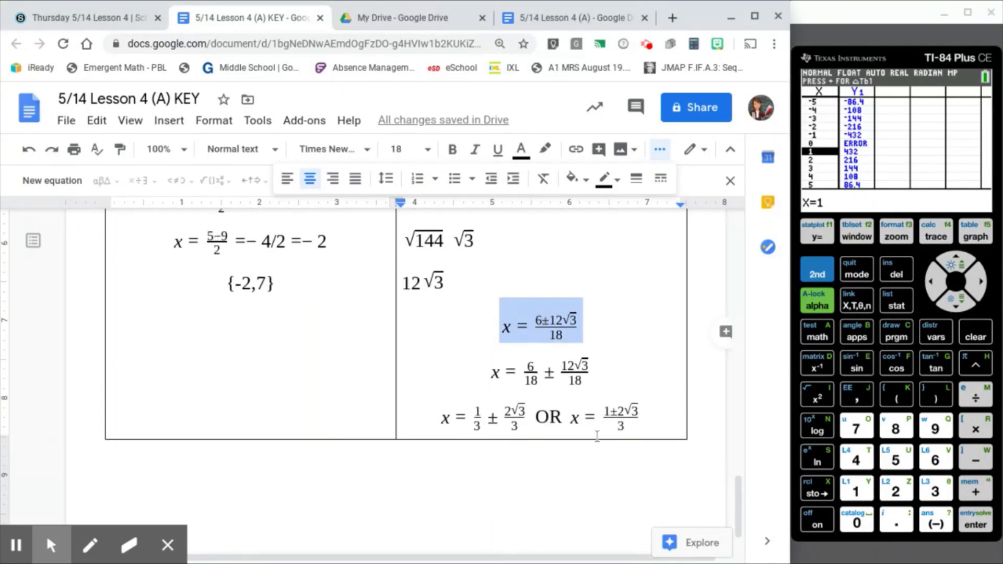
{"action": "scroll", "coordinate": [629, 350], "scroll_direction": "down", "scroll_amount": 2}
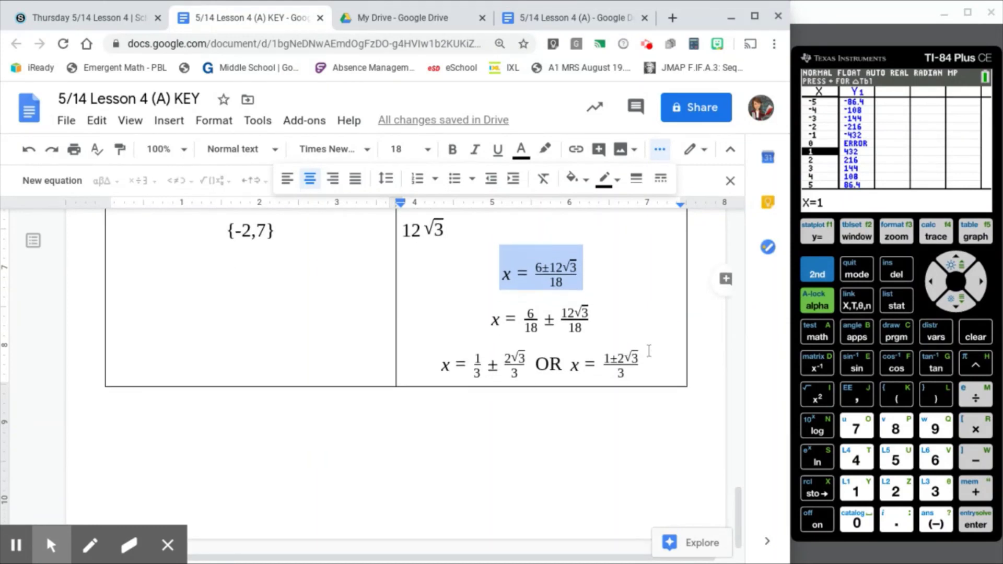
{"action": "left_click_drag", "start_coordinate": [649, 358], "coordinate": [461, 371]}
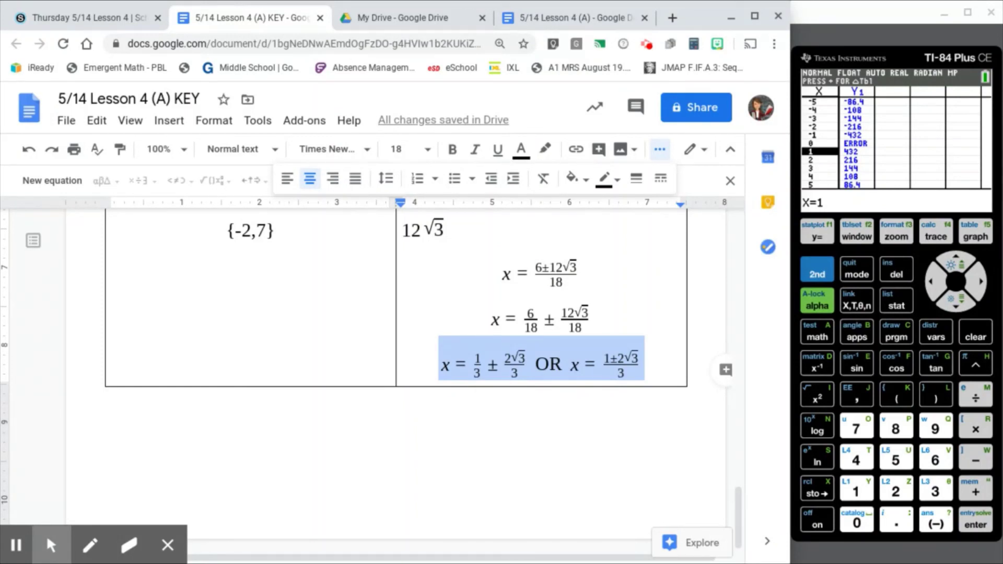
{"action": "left_click", "coordinate": [458, 447]}
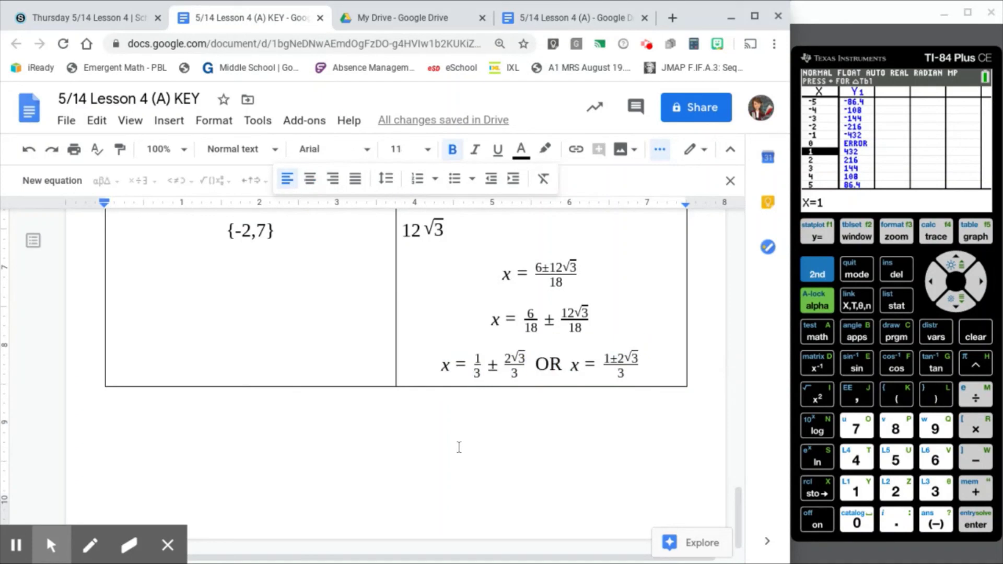